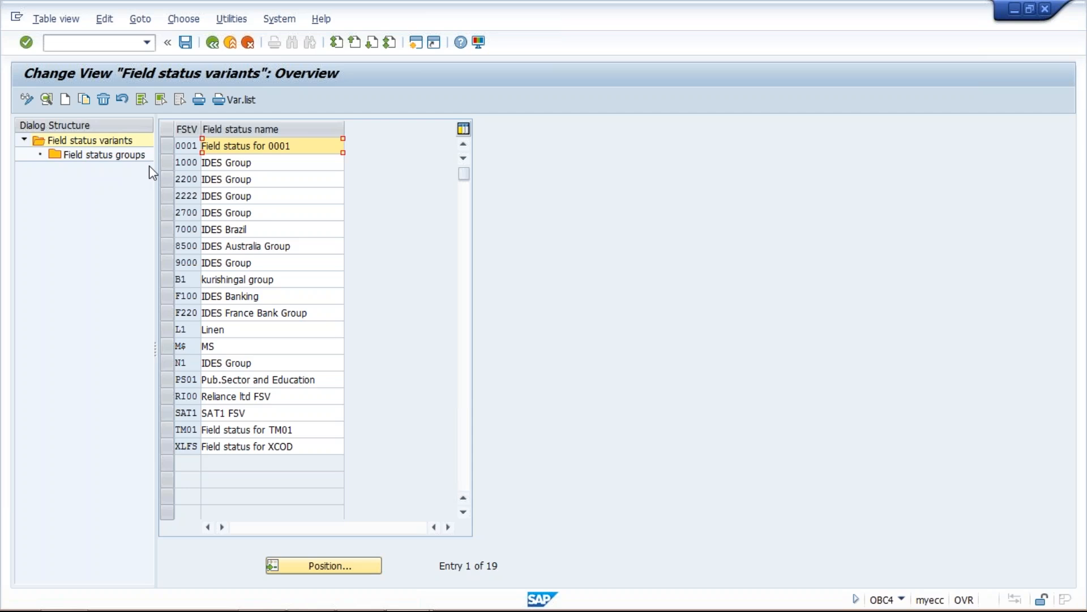
- Copy field status variant 0001 and give the copy the key TM10
left_click(166, 148)
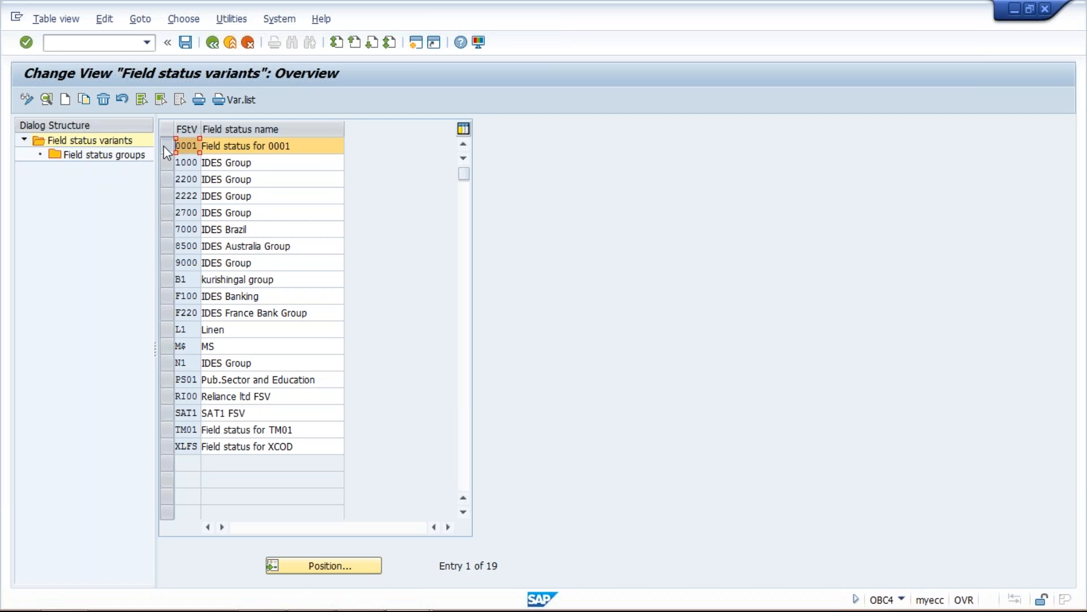
left_click(83, 98)
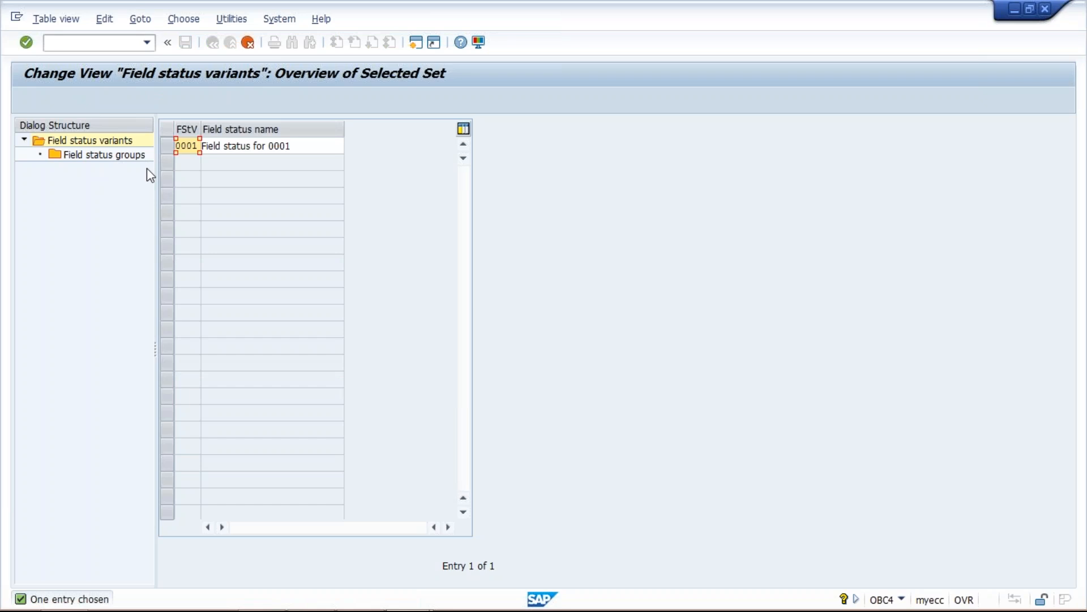
type("M10")
key("Tab")
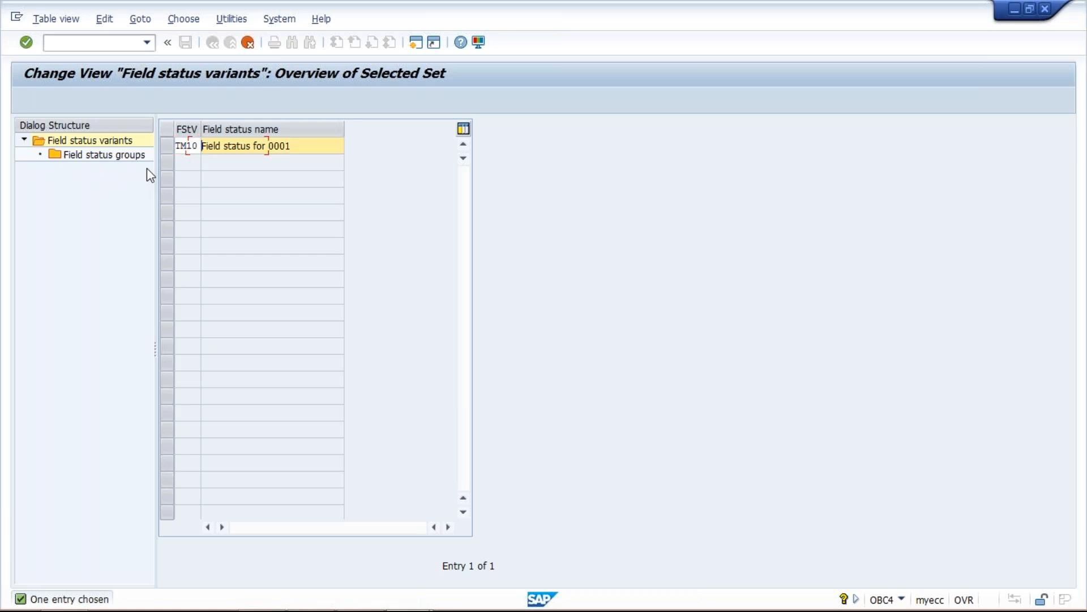
- Replace the new variant's field status name with TM FSV
key("Delete")
key("Delete")
key("Delete")
key("Delete")
key("Delete")
key("Delete")
key("Delete")
key("Delete")
key("Delete")
key("Delete")
key("Delete")
key("Delete")
key("Delete")
key("Delete")
key("Delete")
key("Delete")
key("Delete")
key("Delete")
key("Delete")
key("Delete")
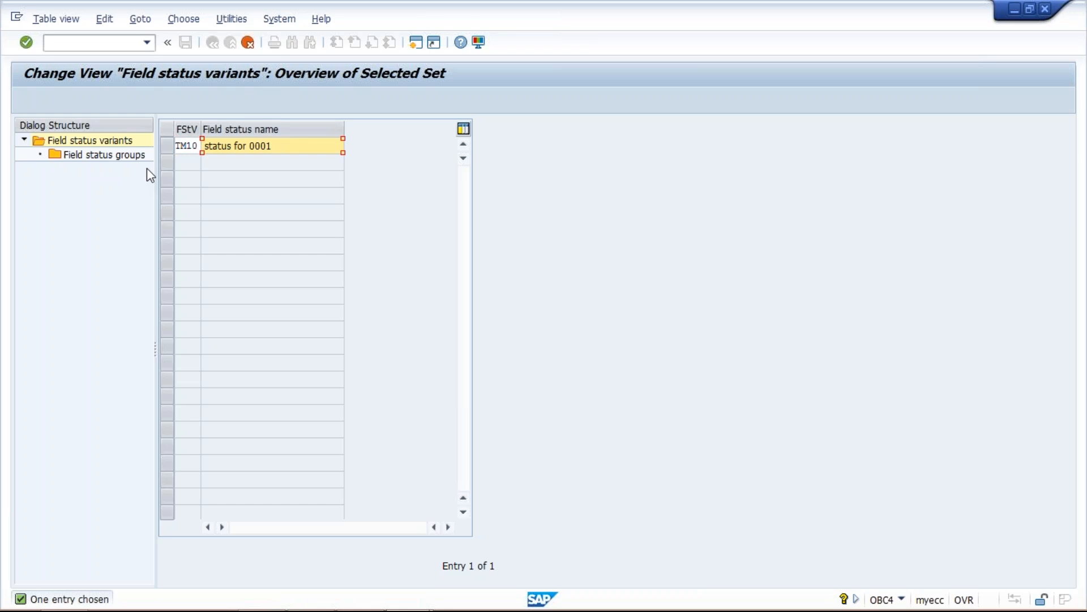
type("TM FSV")
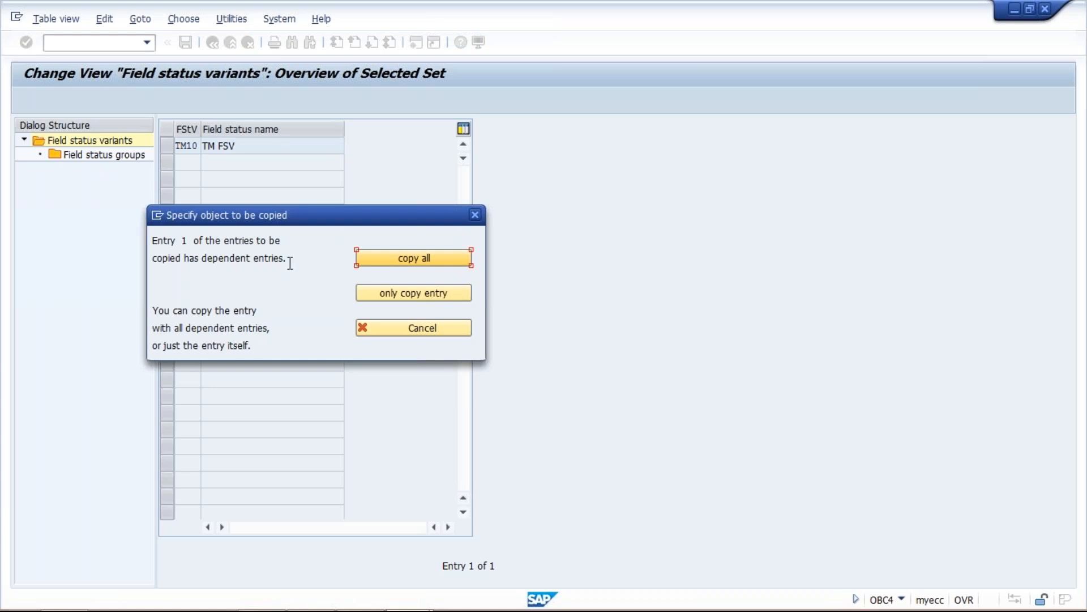
- Copy the variant with all dependent entries and save it to the TATA MOTOR_1 customizing request
left_click(424, 258)
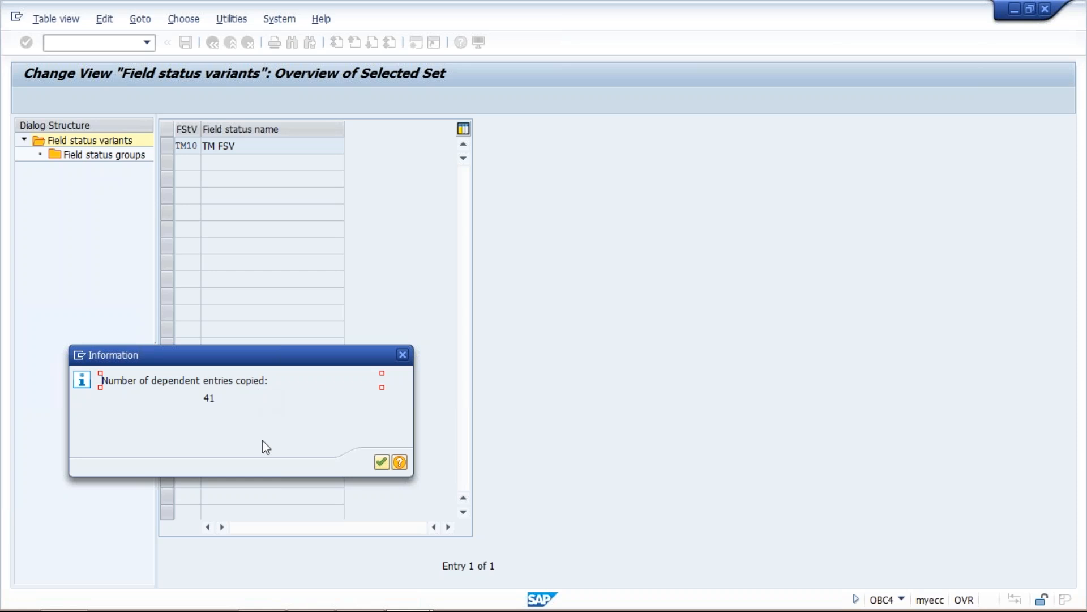
left_click(379, 464)
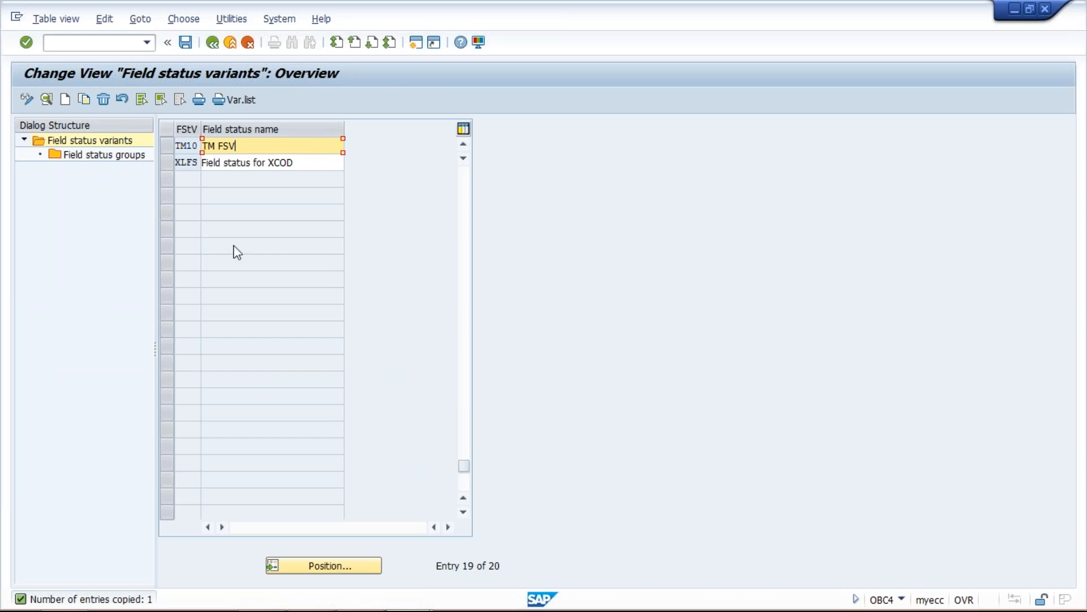
left_click(186, 44)
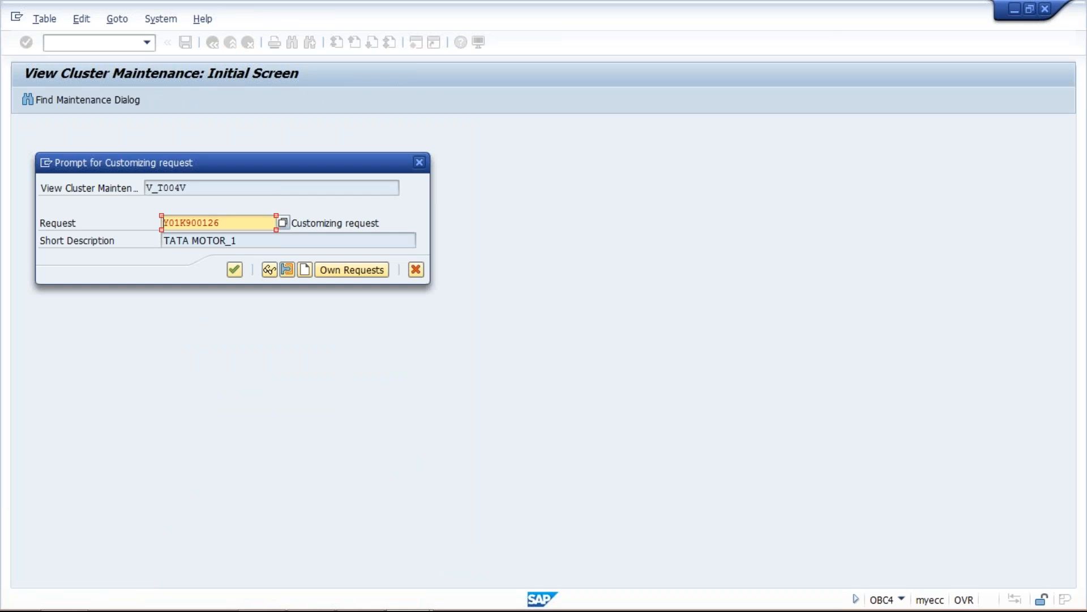
key("Return")
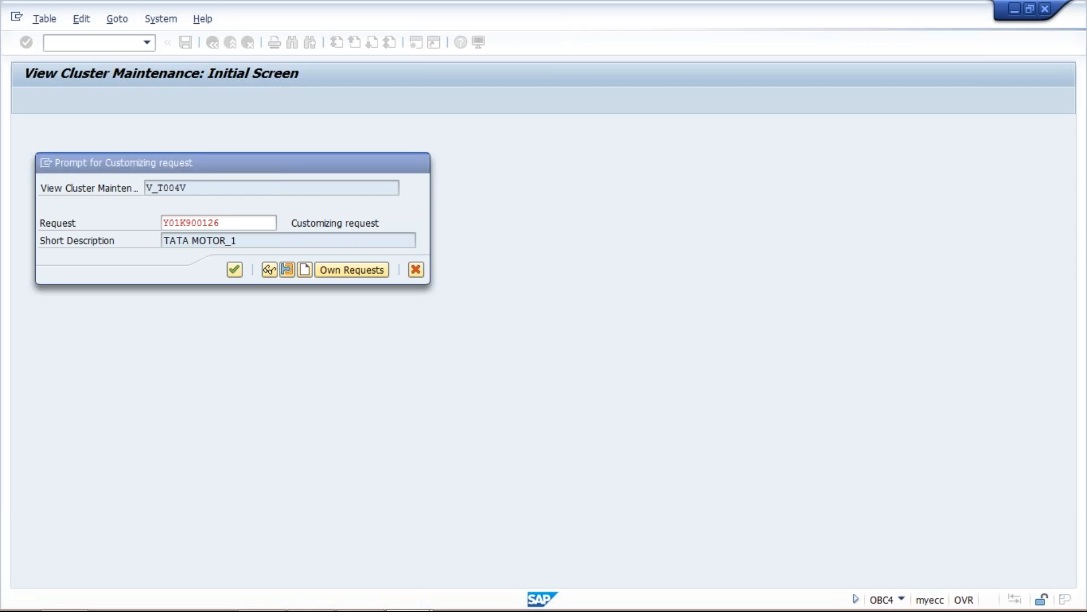
- Open the field status groups of variant TM10 and view the general data settings of group G001
left_click(165, 142)
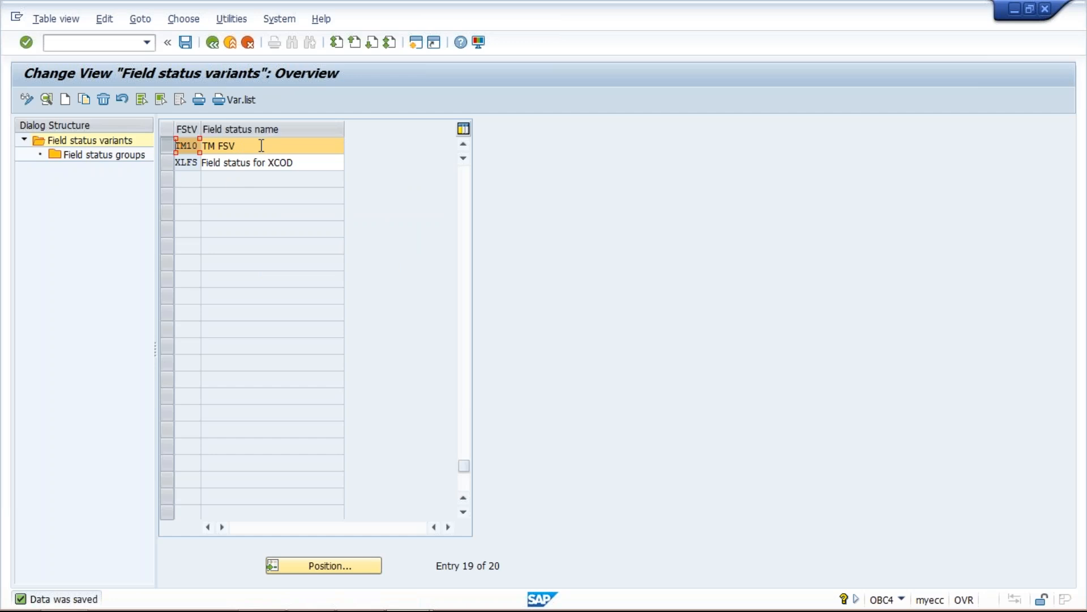
double_click(97, 157)
double_click(107, 158)
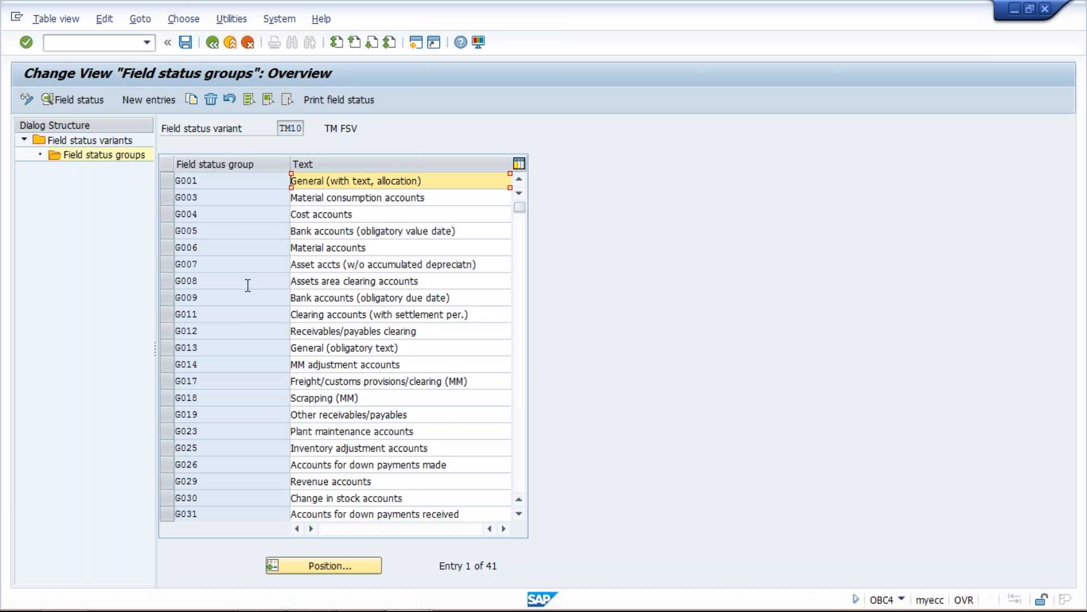
left_click(231, 181)
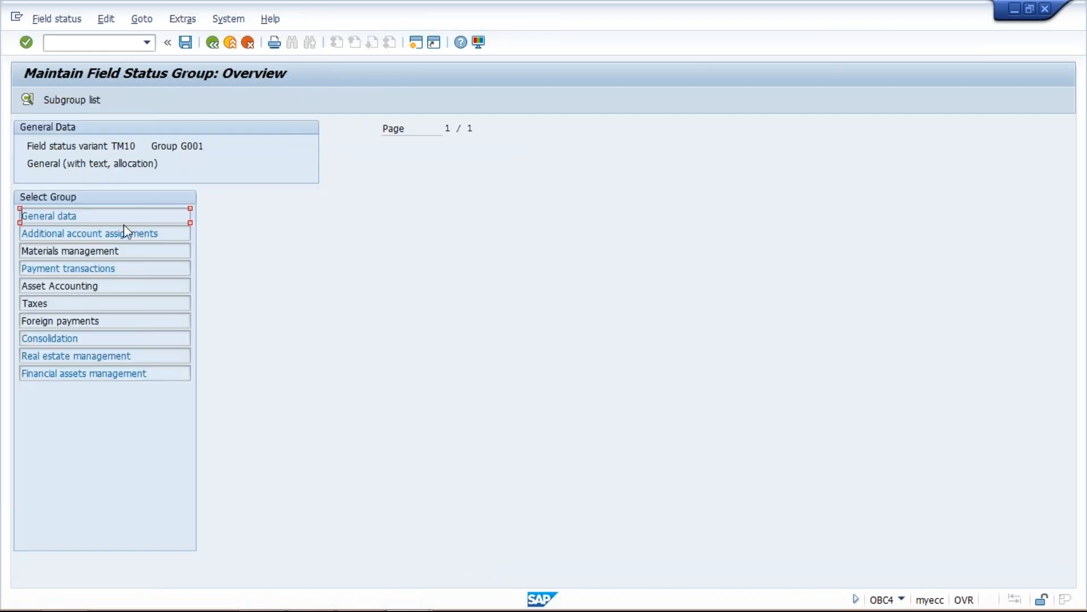
double_click(94, 214)
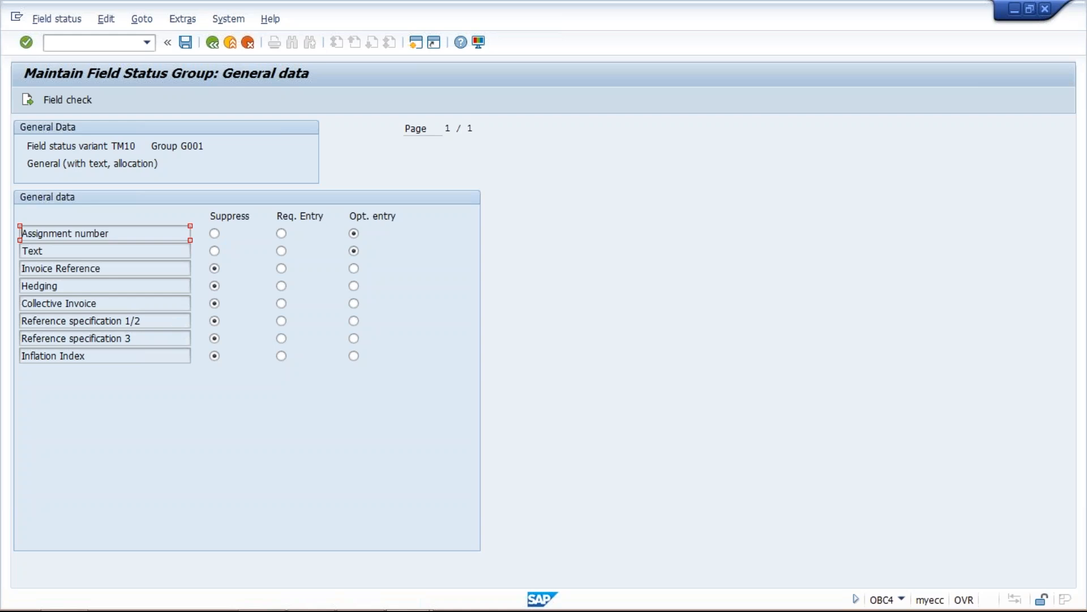
- Try optional and required entry for Invoice Reference in group G001, return it to Suppress and save
left_click(353, 272)
left_click(284, 271)
left_click(216, 270)
left_click(185, 43)
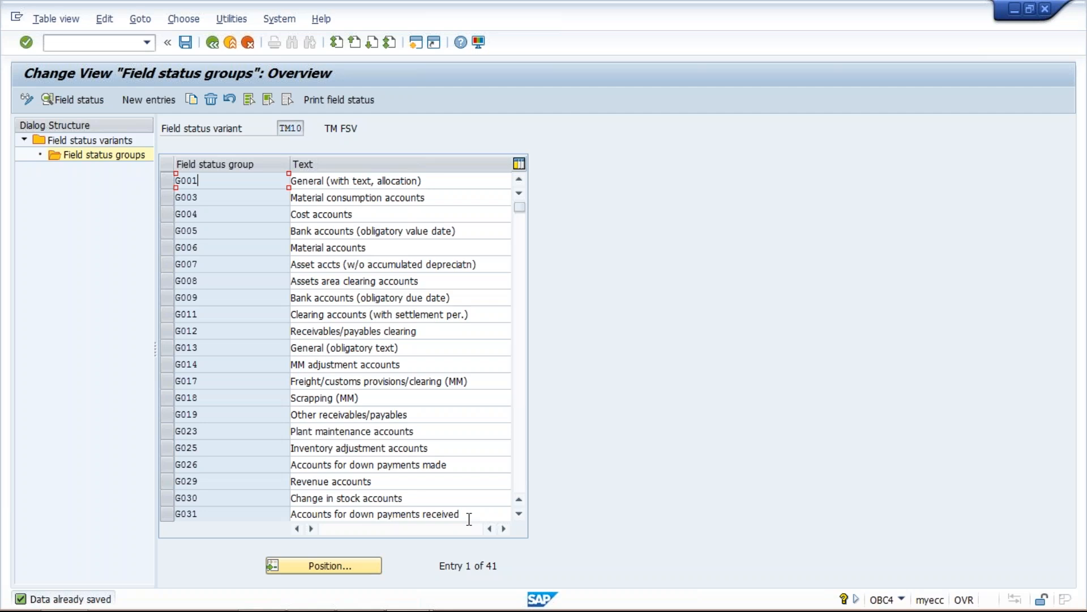
- Position the field status groups list at TM10 and examine the groups belonging to the variant
left_click(330, 573)
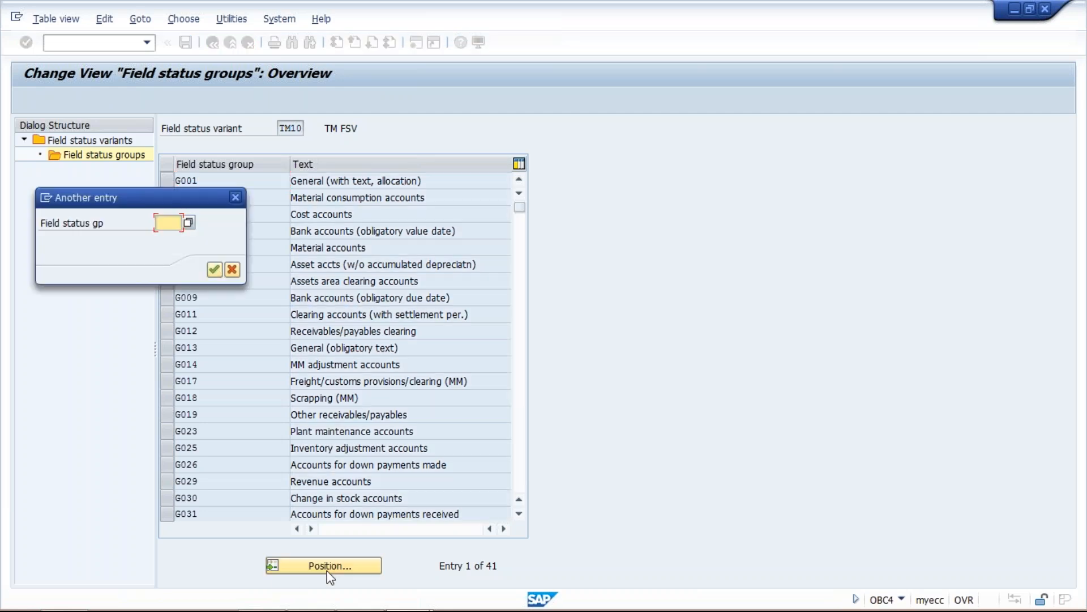
type("TM10")
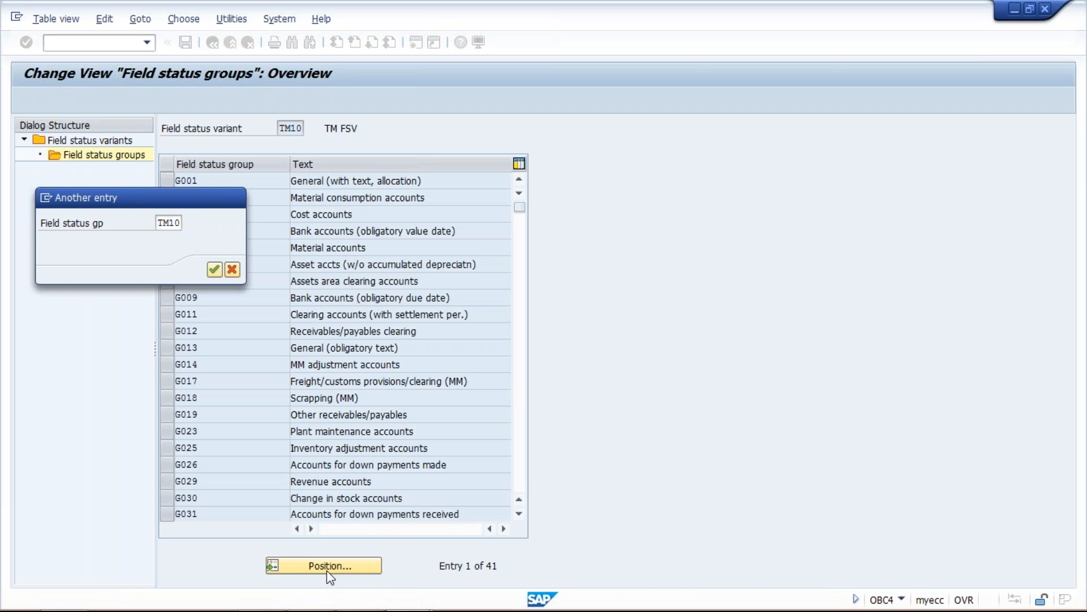
key("Return")
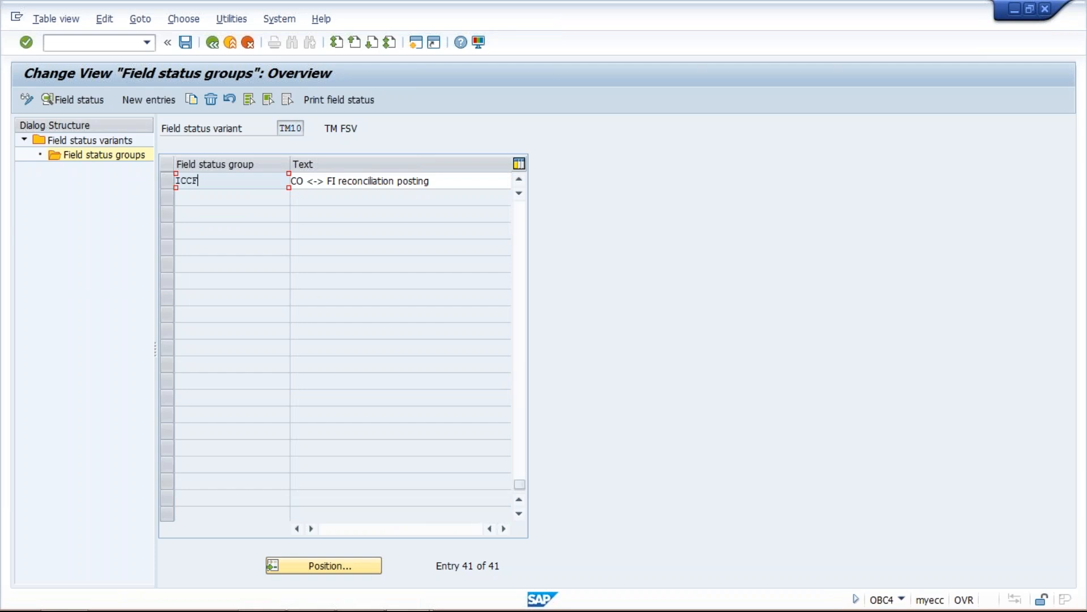
left_click(519, 234)
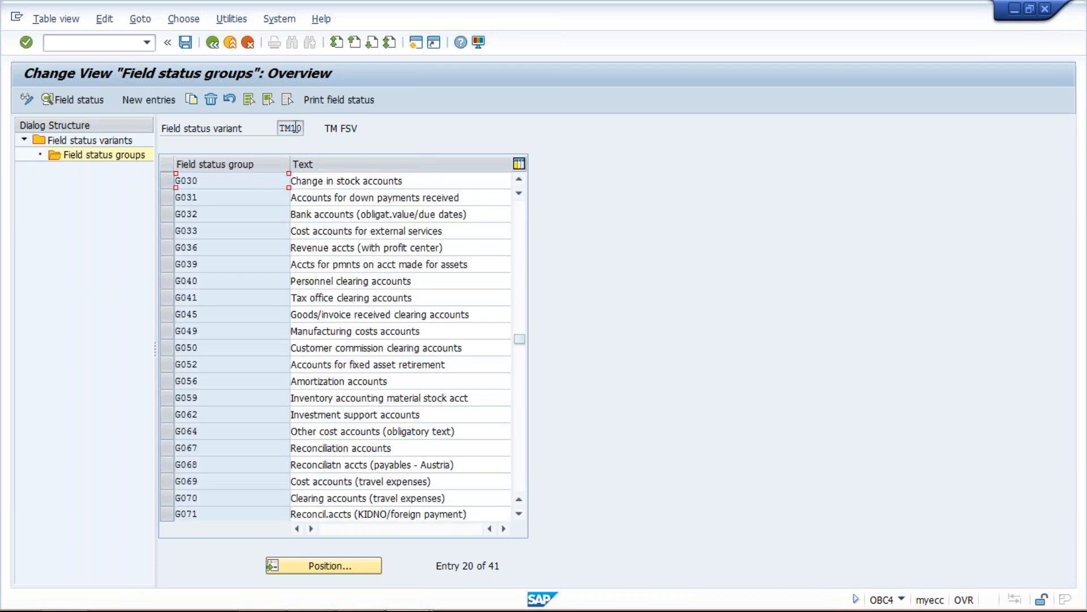
left_click_drag(280, 126, 310, 123)
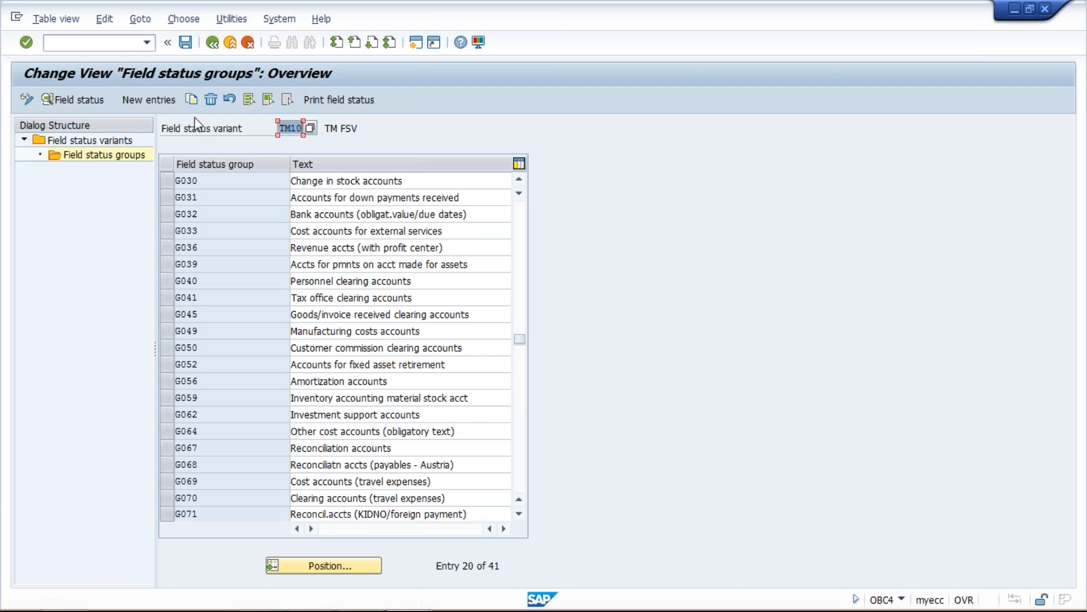
- Return to the field status variants overview and look through the whole list for variant TM10
left_click(213, 44)
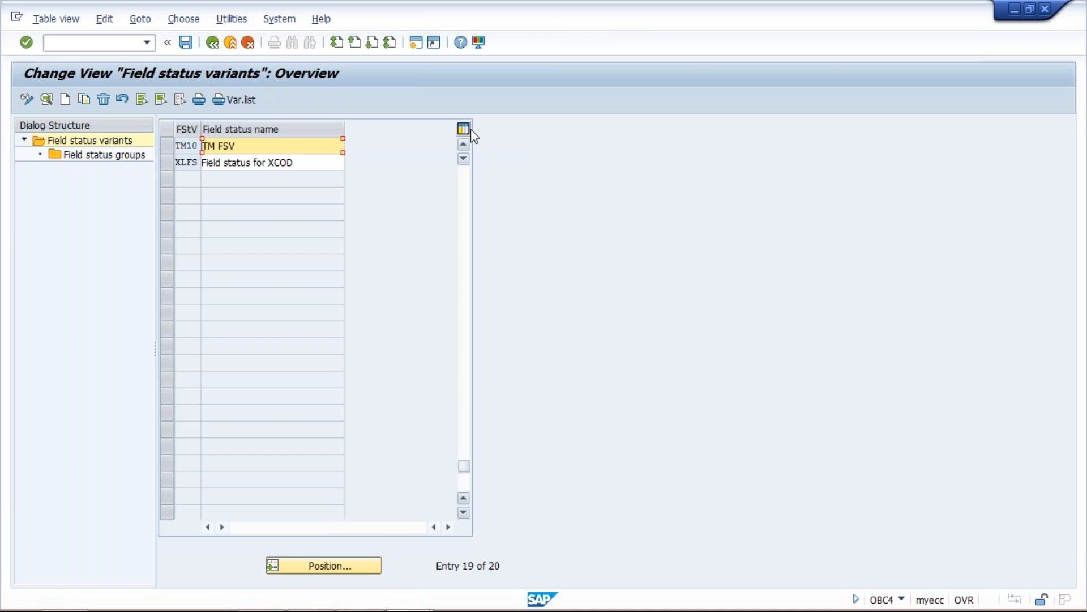
left_click(465, 147)
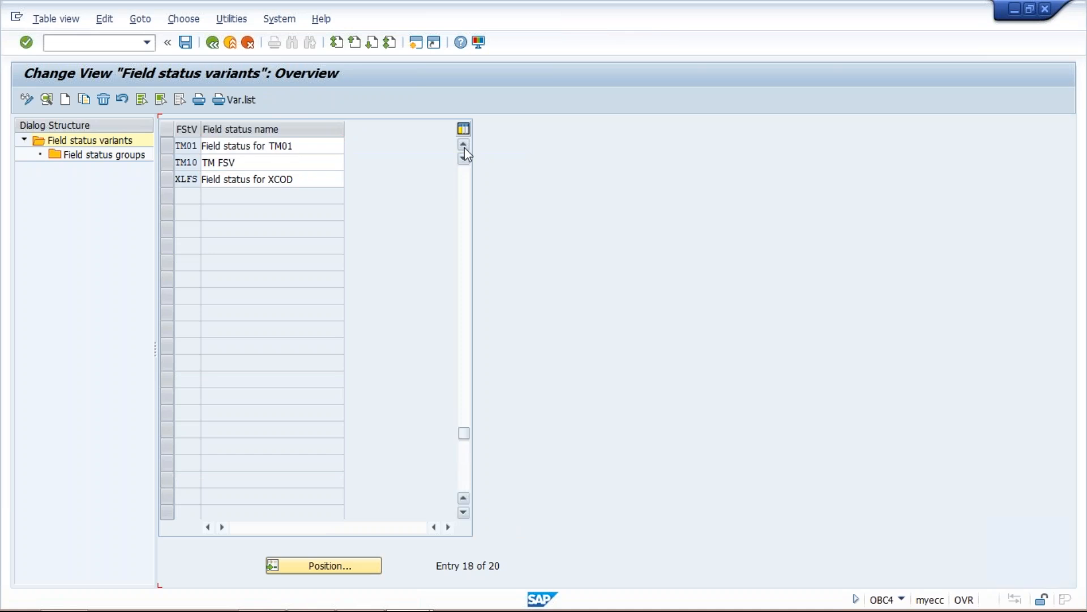
left_click(464, 147)
left_click(464, 146)
left_click(465, 146)
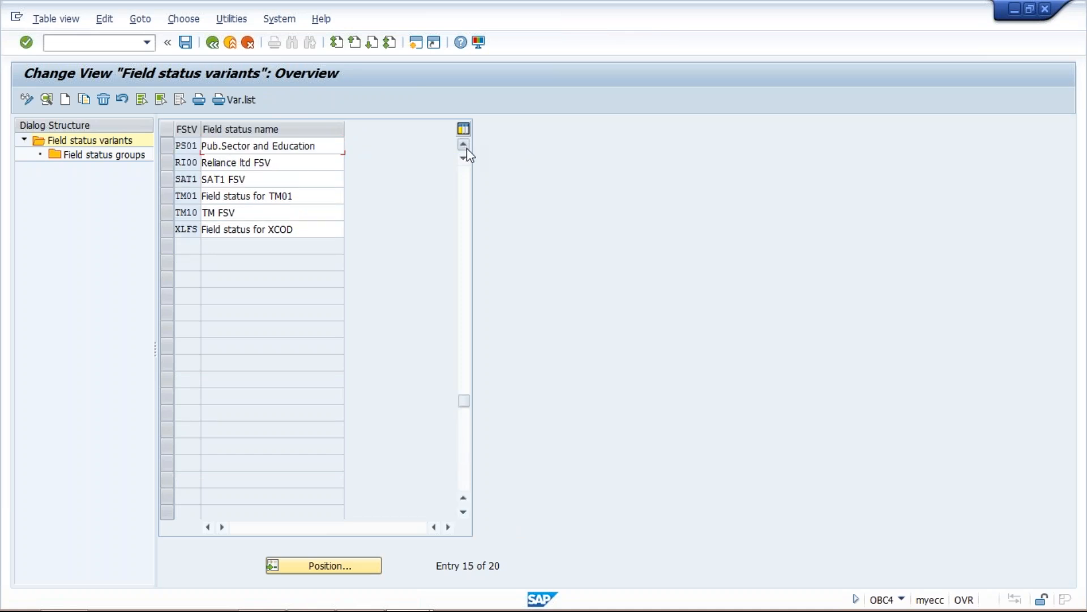
left_click(465, 146)
left_click(464, 146)
left_click(466, 149)
left_click(466, 149)
left_click(466, 149)
left_click(467, 151)
left_click(467, 150)
left_click(464, 146)
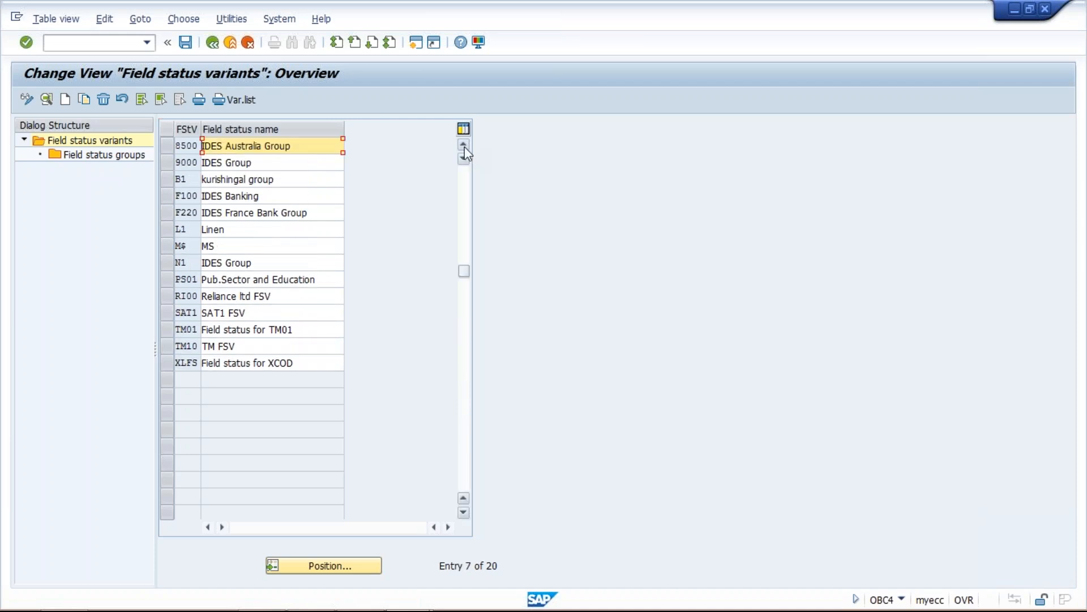
left_click(464, 146)
left_click(465, 146)
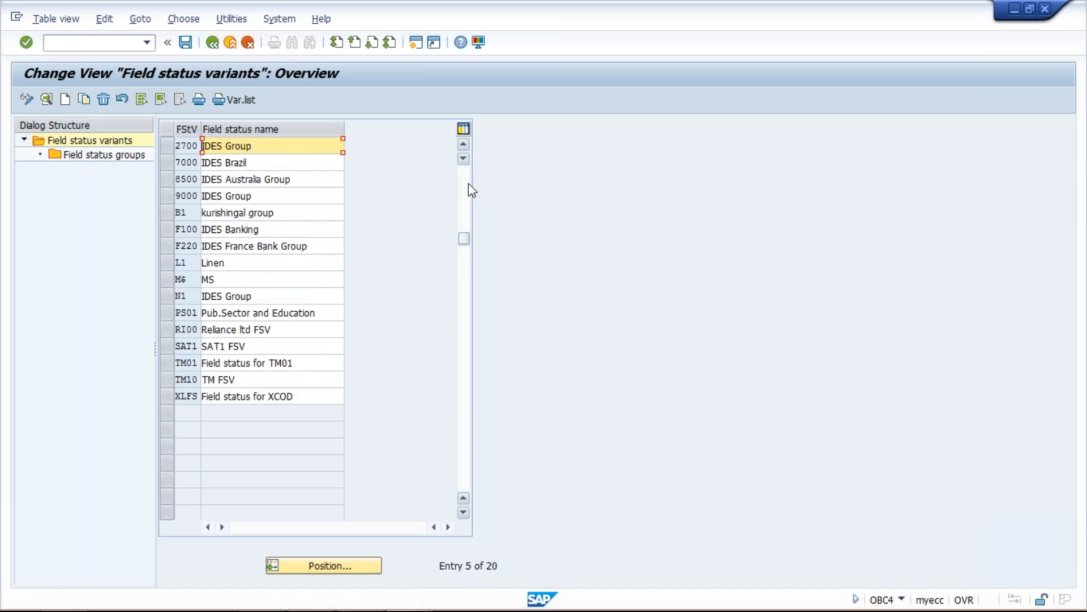
left_click(468, 182)
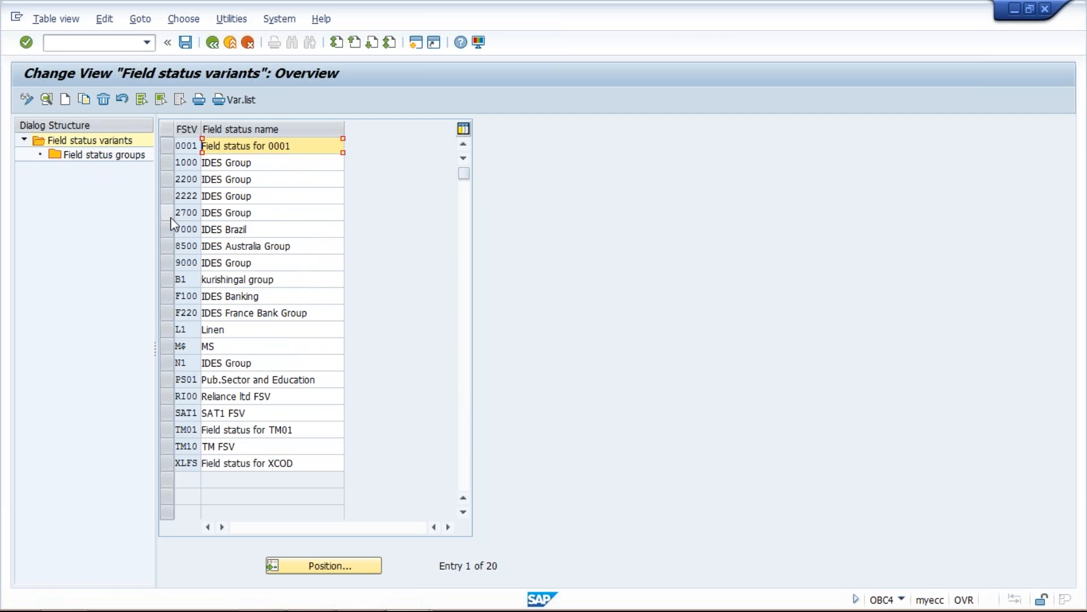
left_click(166, 447)
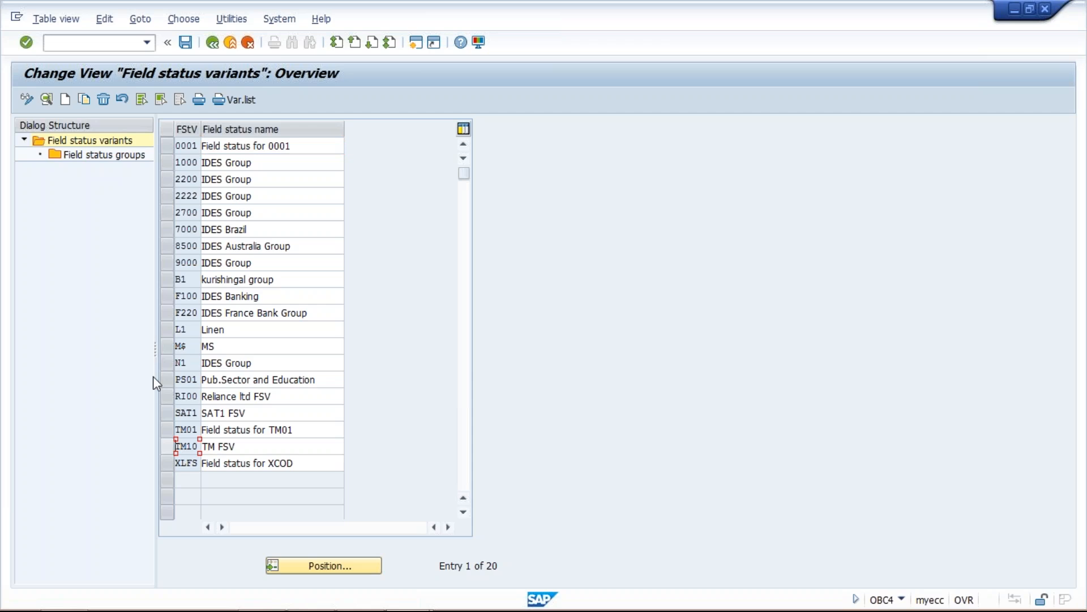
- Open transaction OBC5 and position the company code list at TM10
left_click(52, 42)
type("/")
type("NOBC")
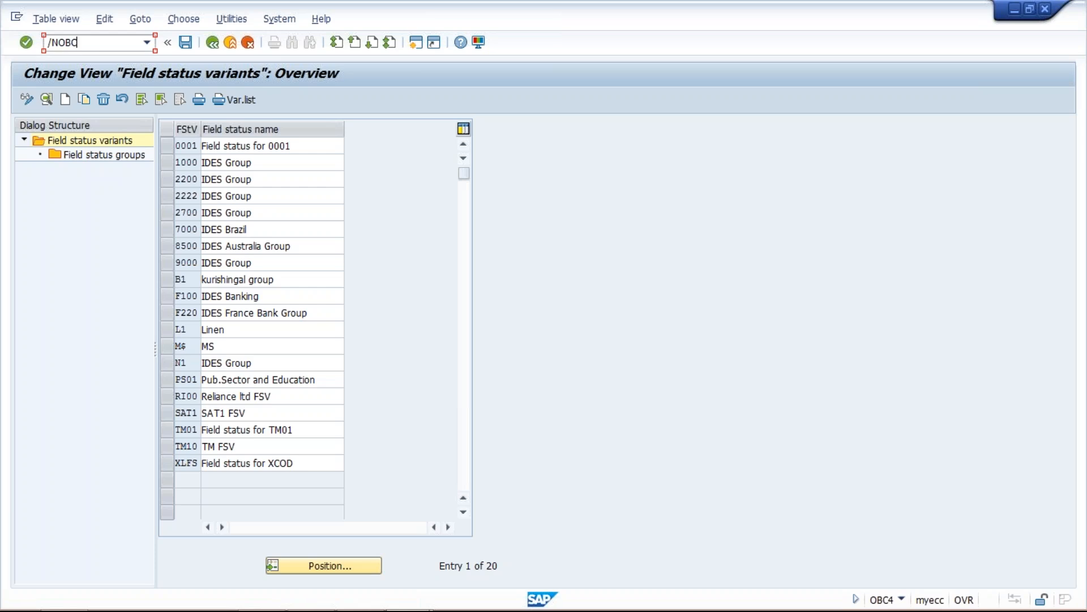
type("5")
key("Return")
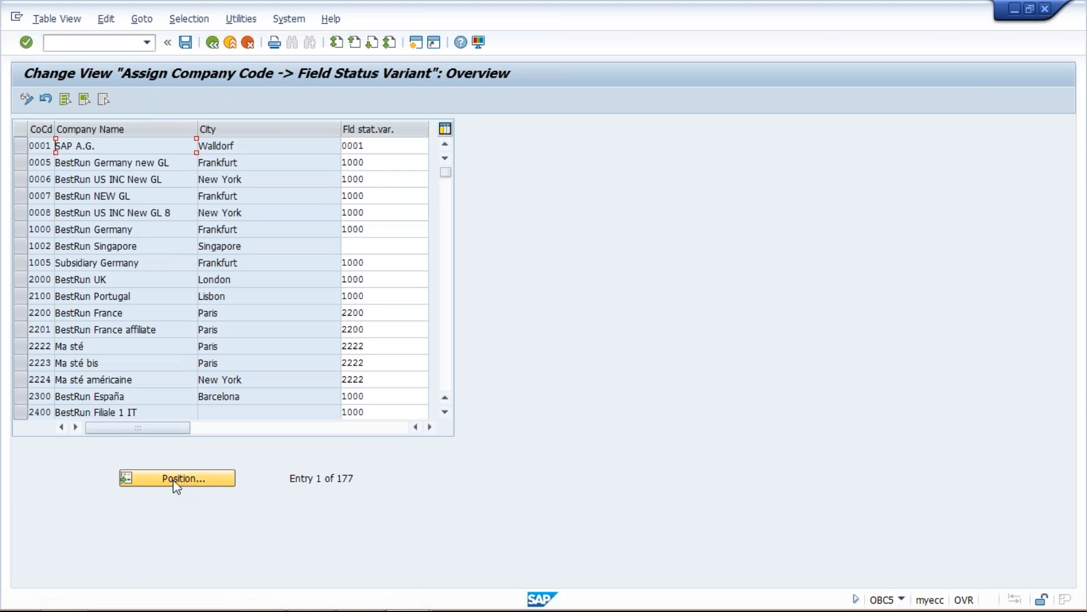
left_click(177, 481)
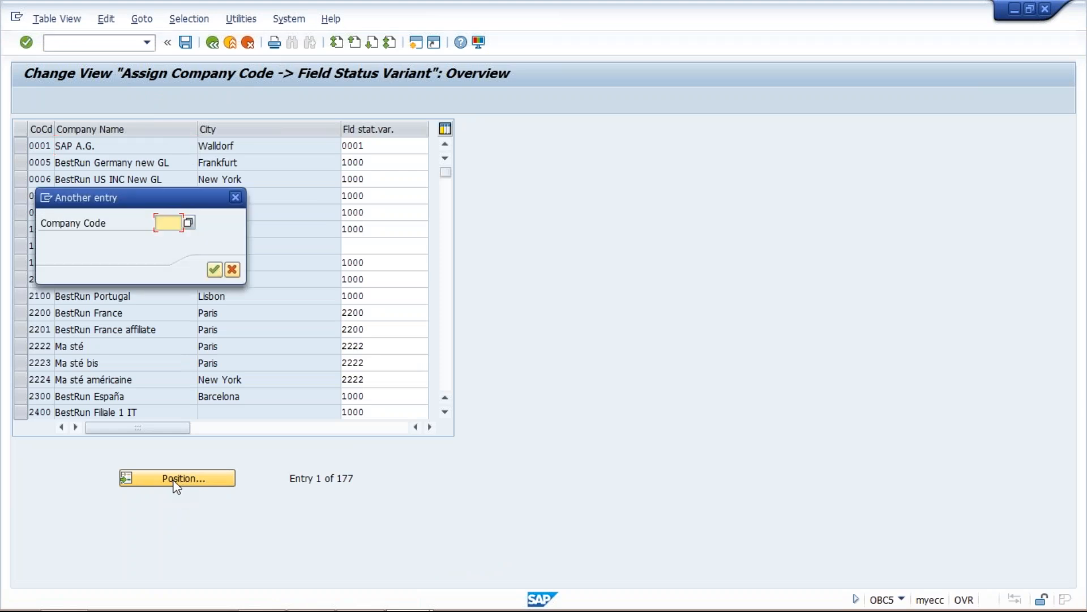
type("TM10")
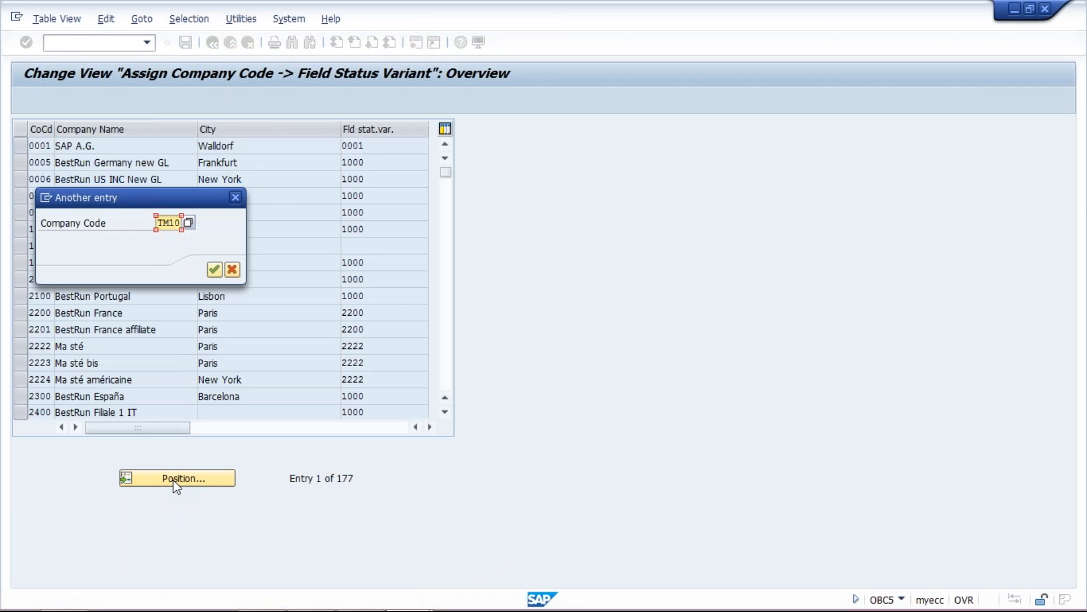
key("Return")
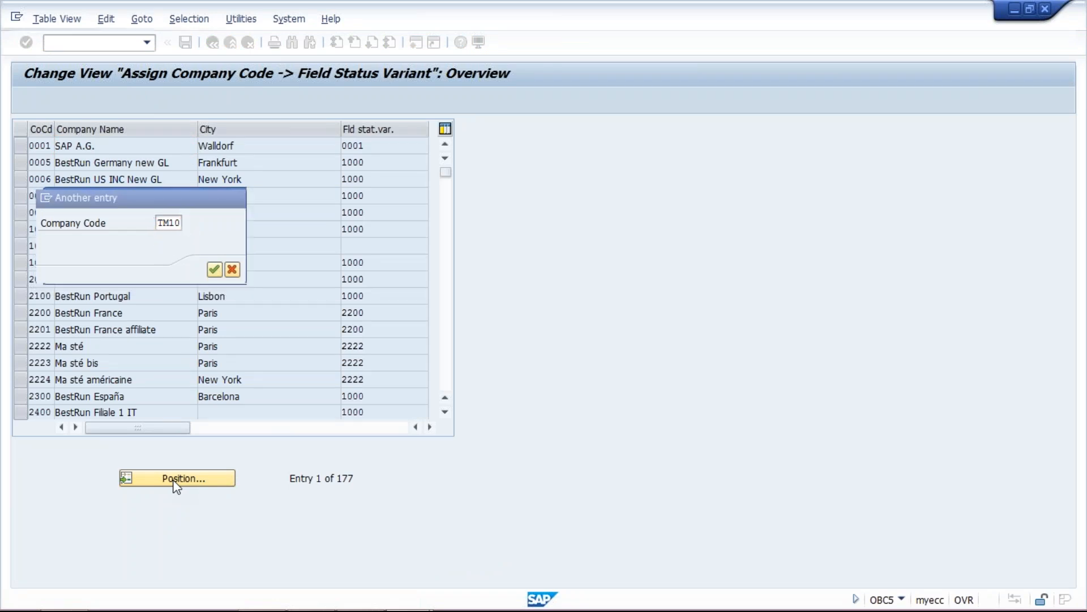
- Assign field status variant TM10 to company code TM10 and save it to the TATA MOTOR_1 customizing request
left_click(349, 147)
type("TM10")
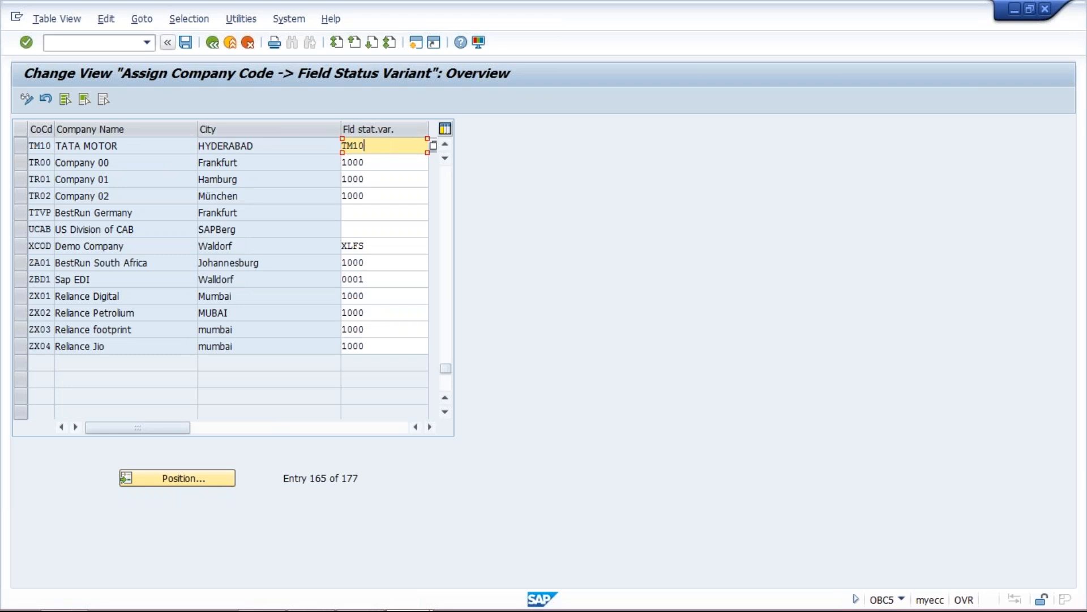
left_click(185, 42)
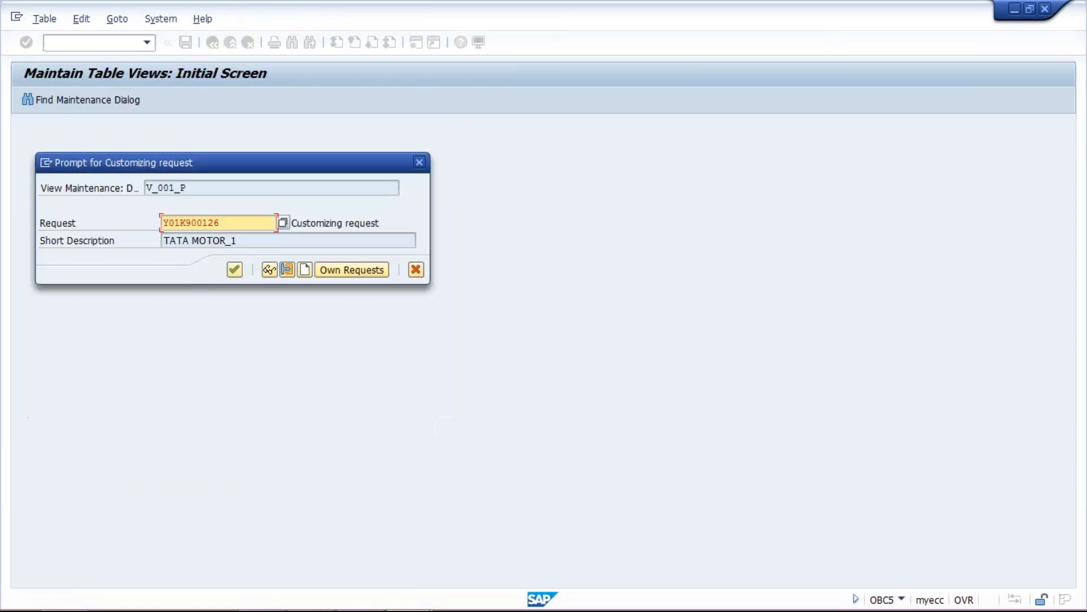
left_click(235, 270)
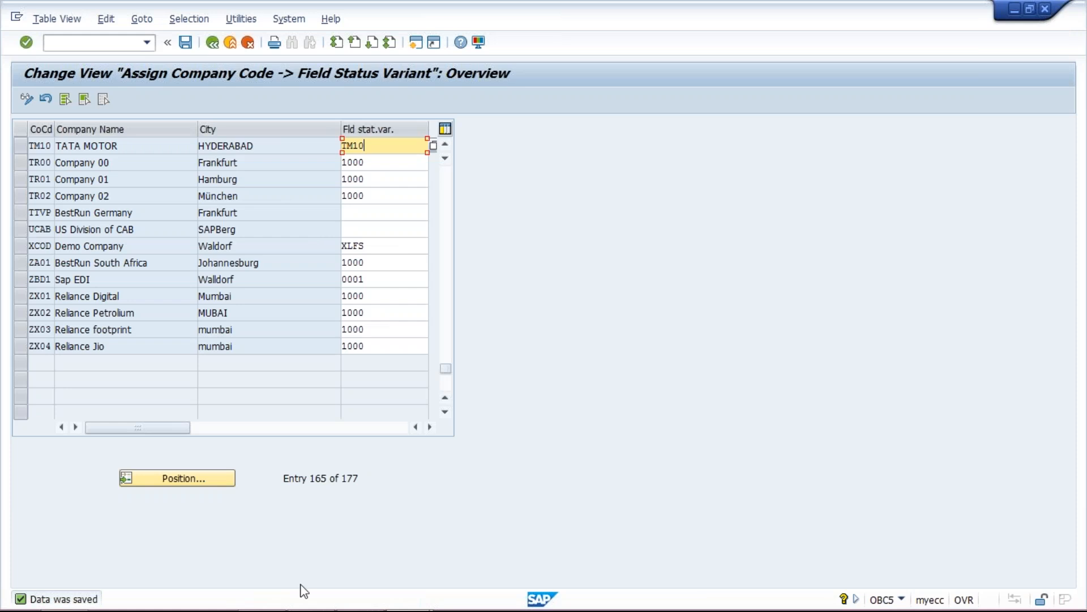
mouse_move(351, 606)
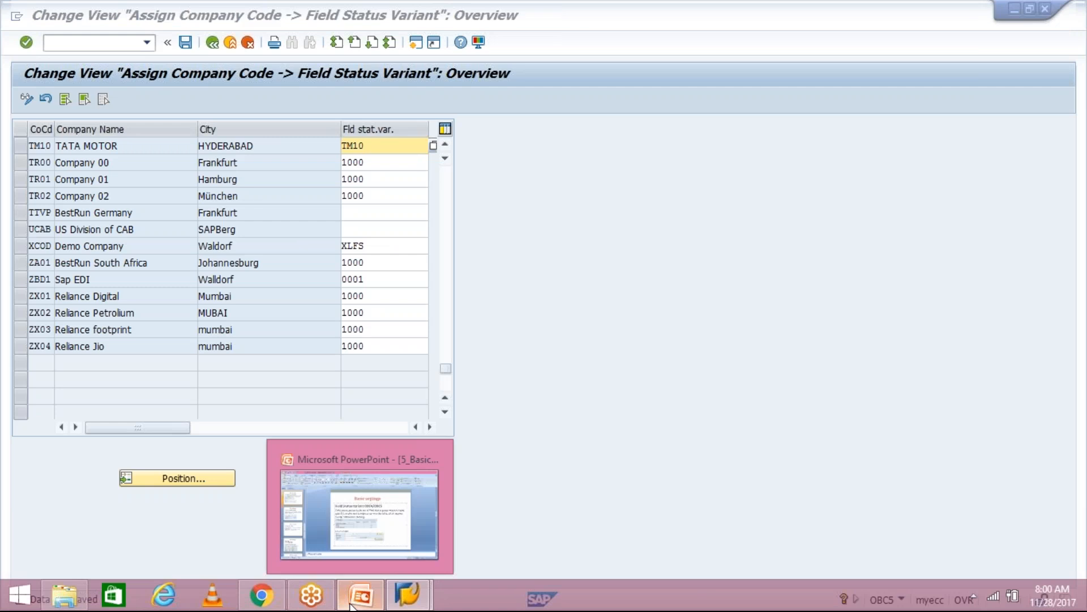
- Switch to the 5_Basic Setting presentation in PowerPoint and display the Tolerance Group/Tolerance Limit slide
left_click(351, 606)
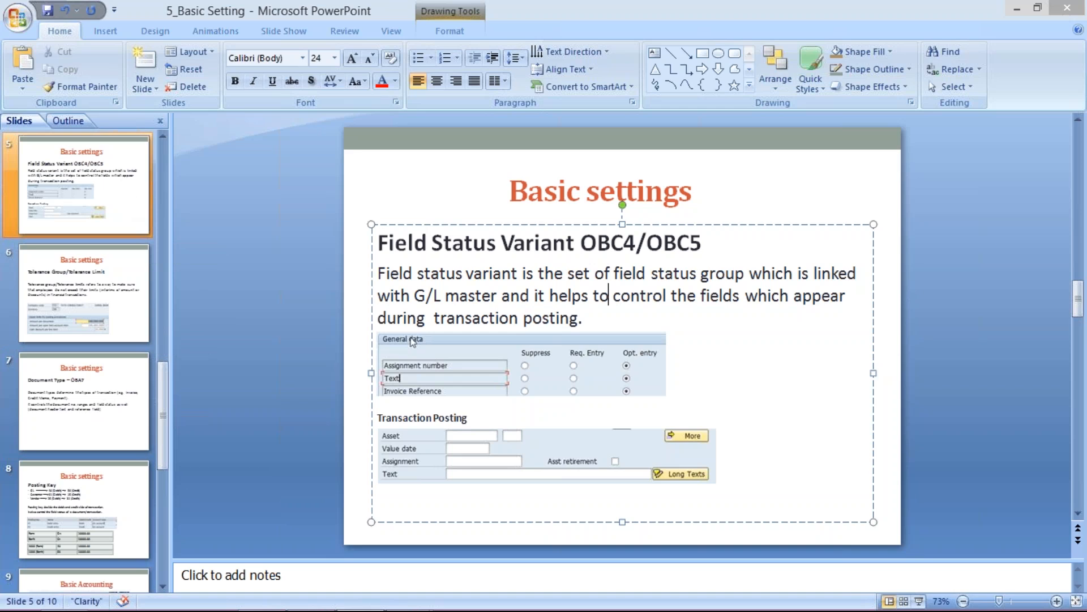
left_click(164, 140)
left_click(164, 140)
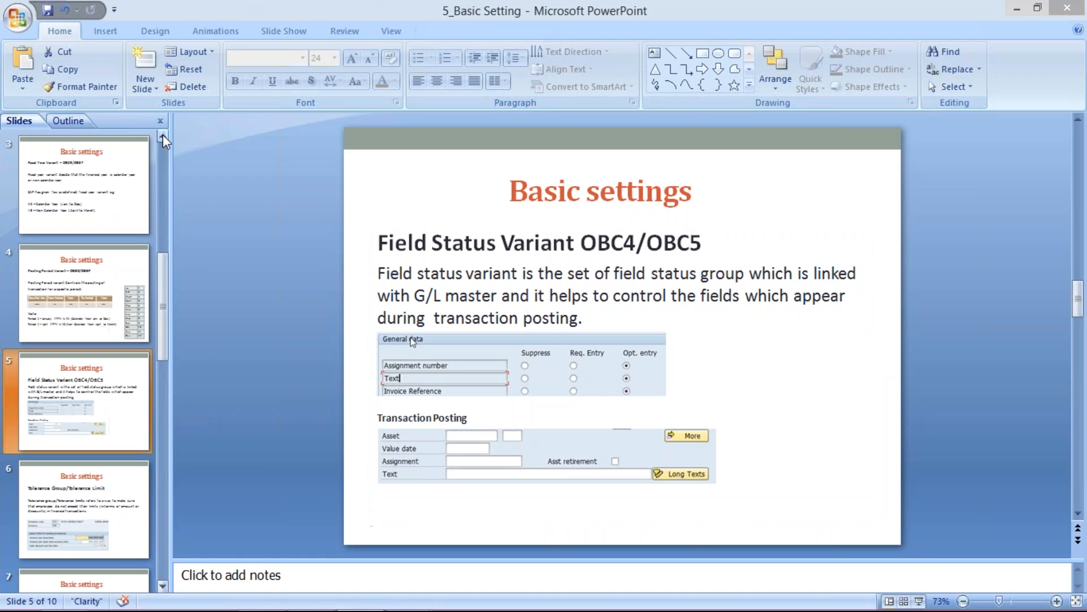
left_click(65, 451)
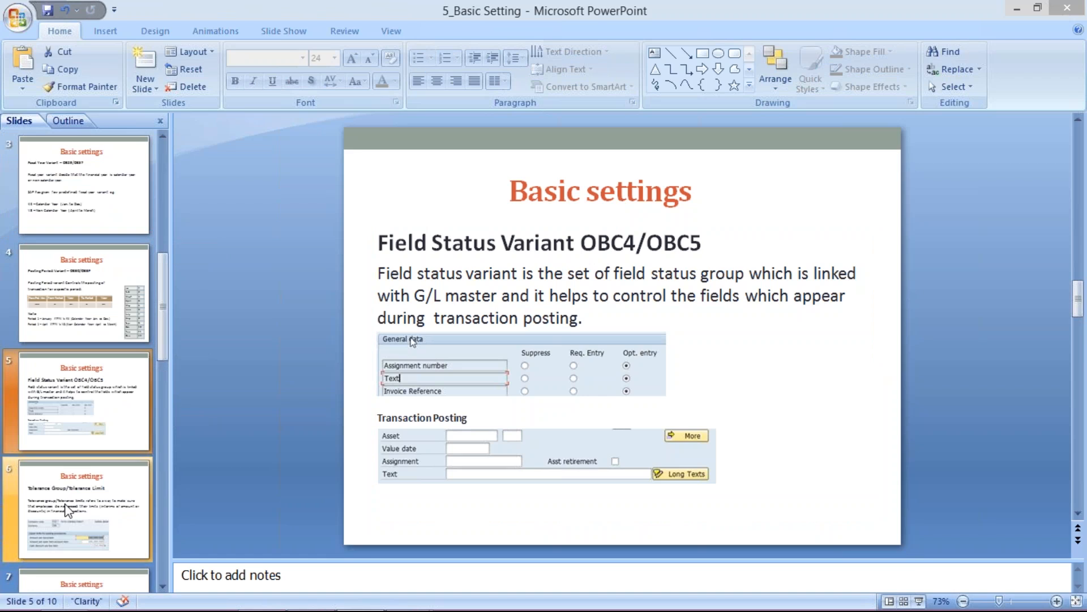
left_click(68, 508)
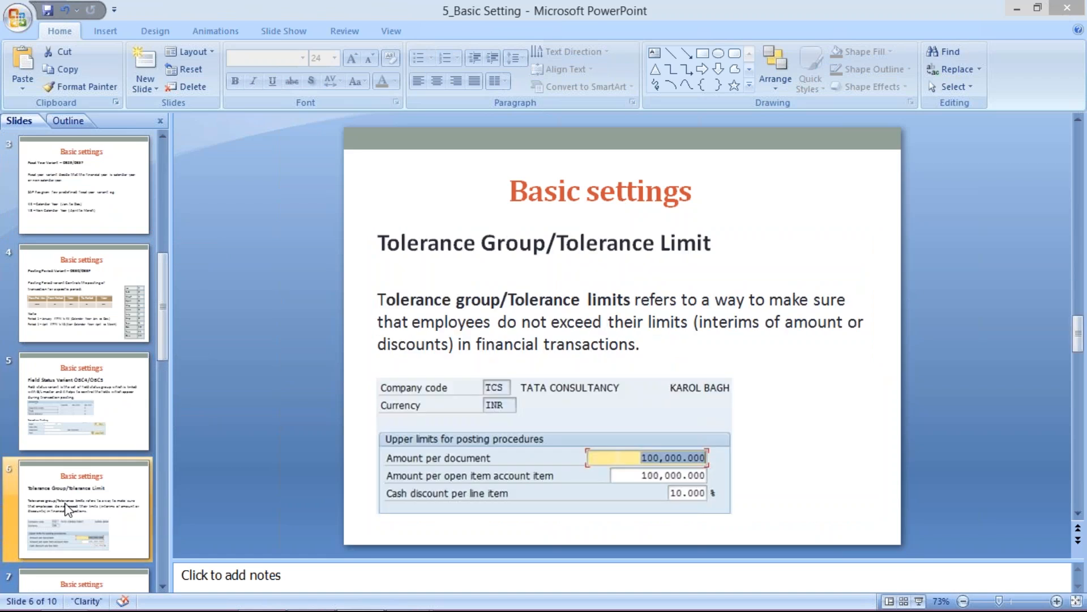
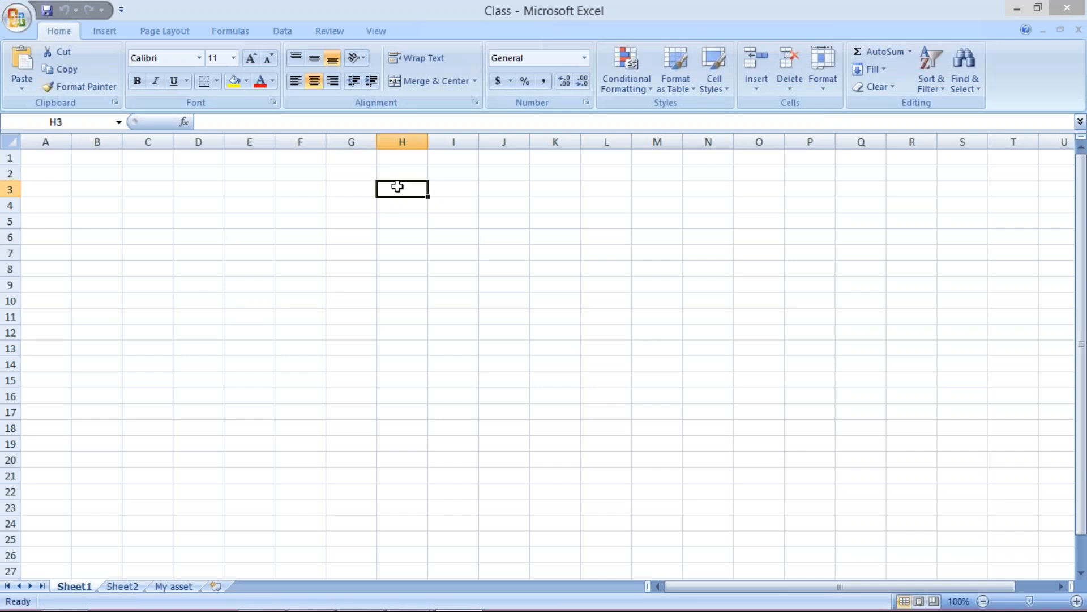
- Enter A, B and C in cells H3, I3 and J3 of Sheet1 in the Class workbook in Excel
type("A")
key("Tab")
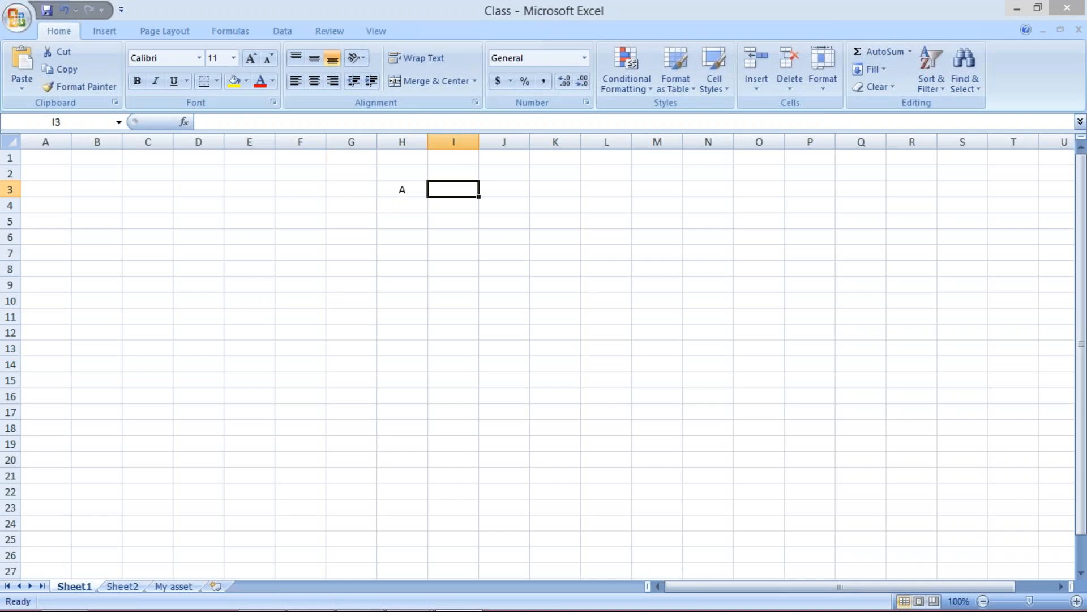
type("B")
key("Tab")
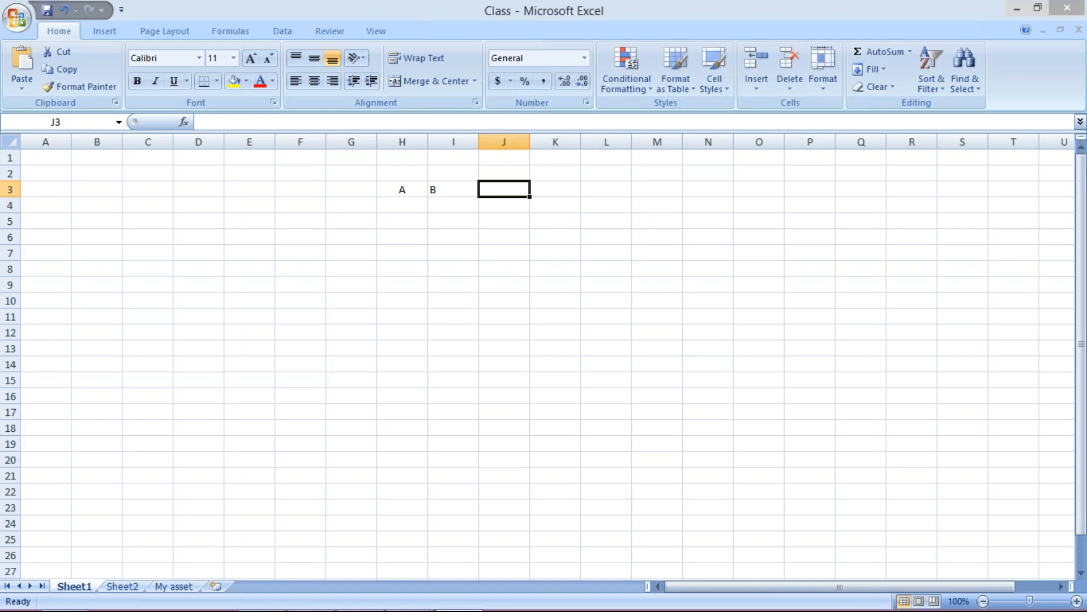
type("C")
left_click(444, 230)
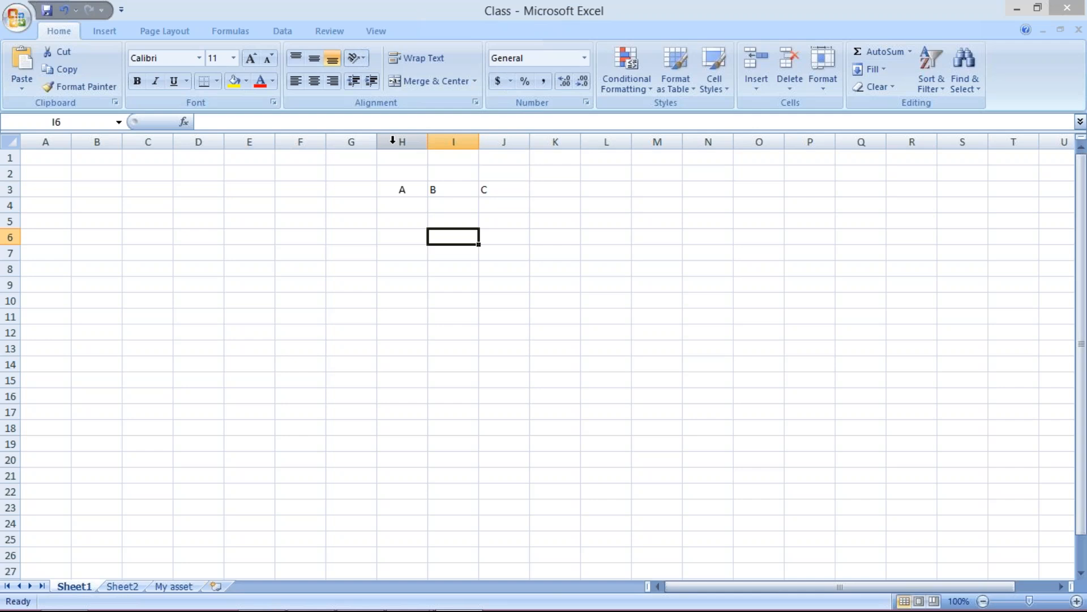
- Centre the contents of columns H through J horizontally
left_click_drag(400, 141, 502, 142)
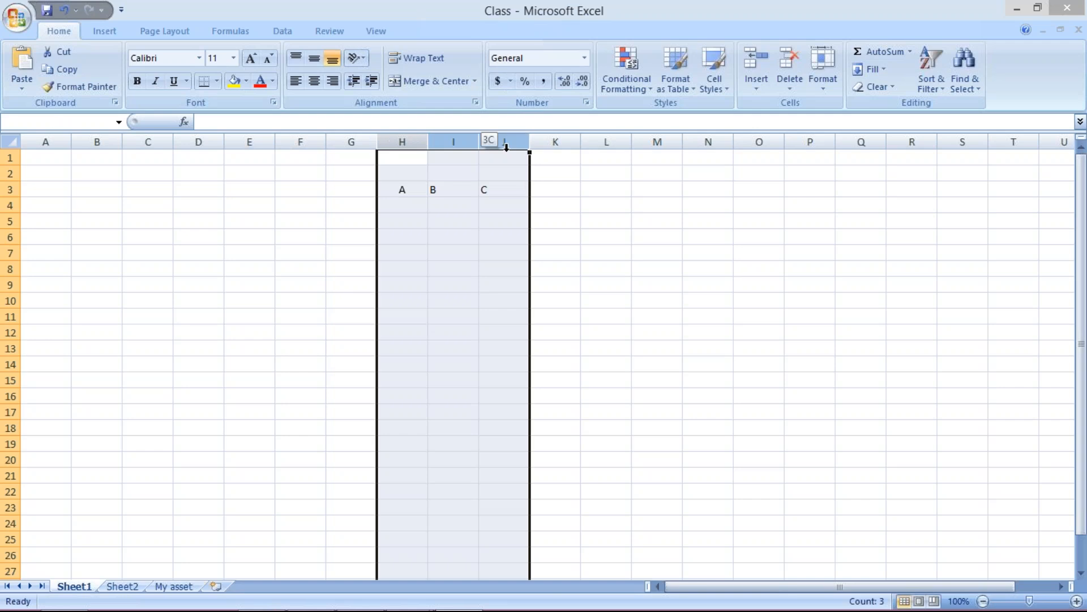
left_click(313, 80)
left_click(637, 244)
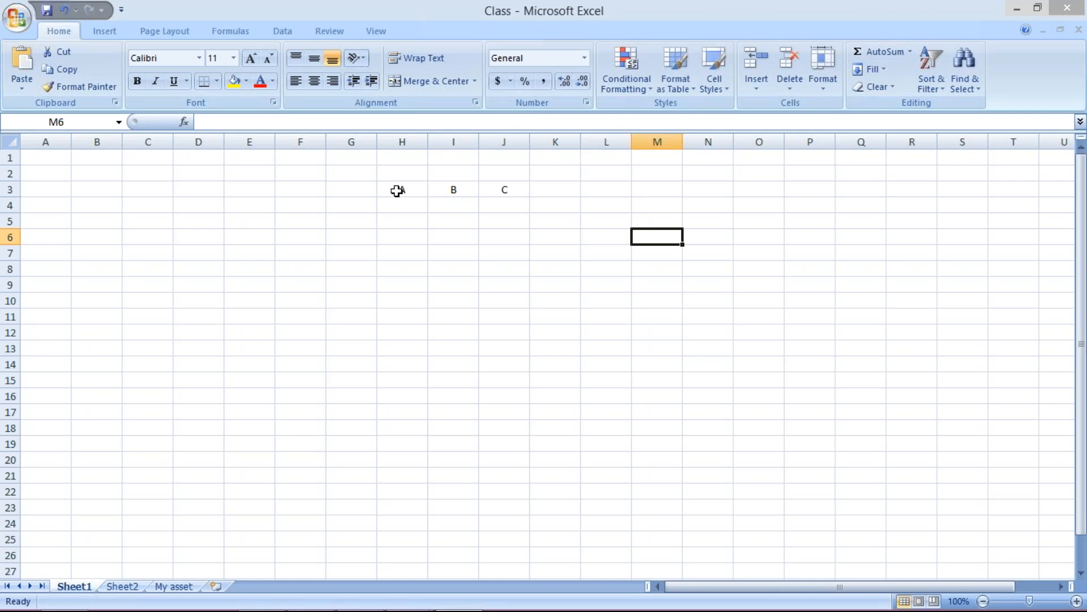
- Enter the heading VENDOR M in cell H2 above A and fit column H to its contents
left_click(397, 177)
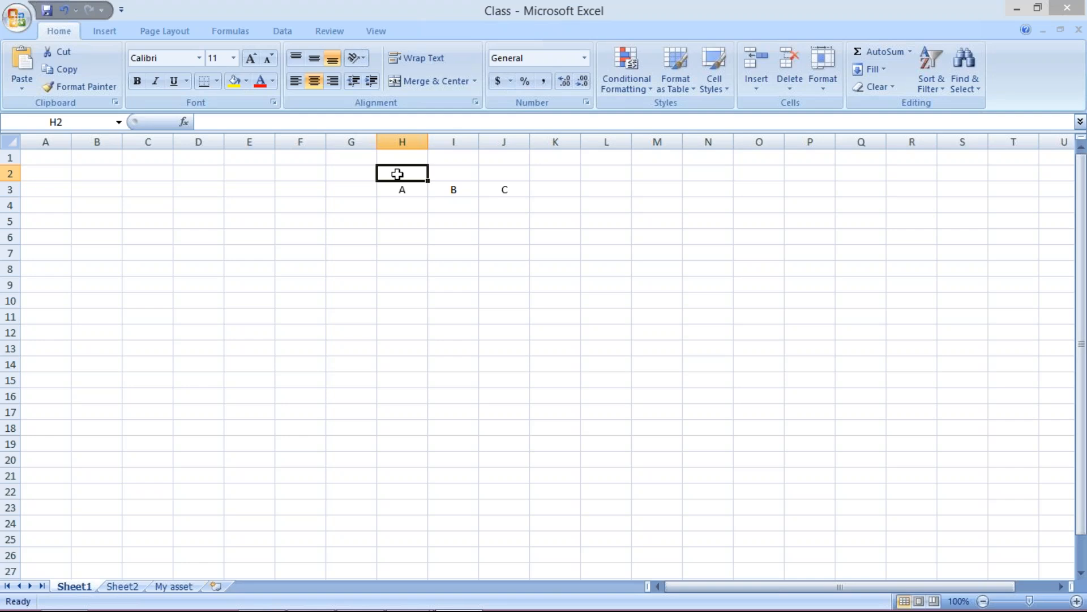
type("VENDOR M")
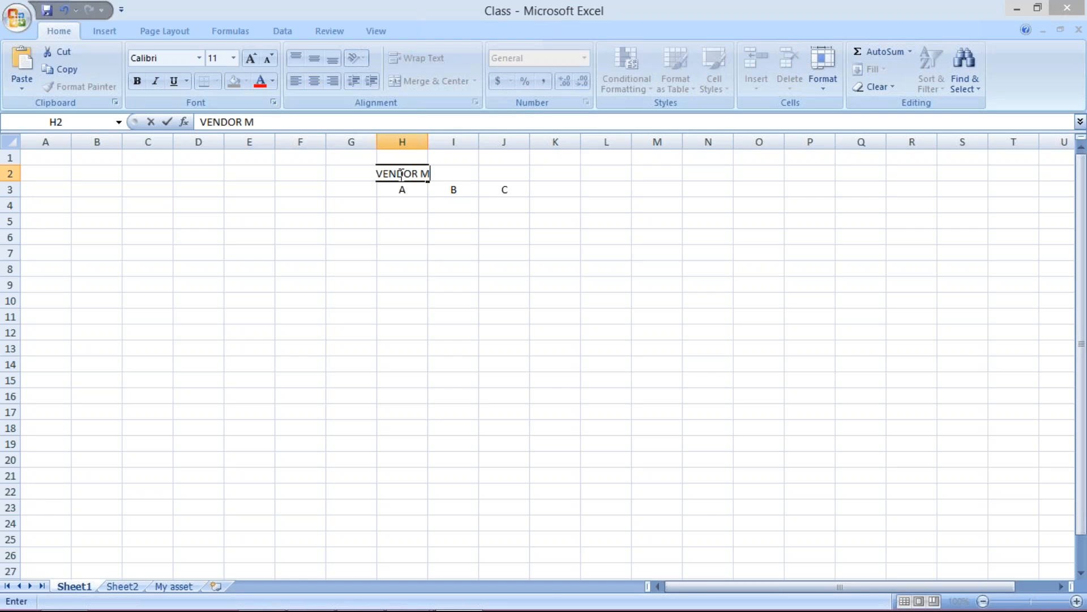
double_click(429, 142)
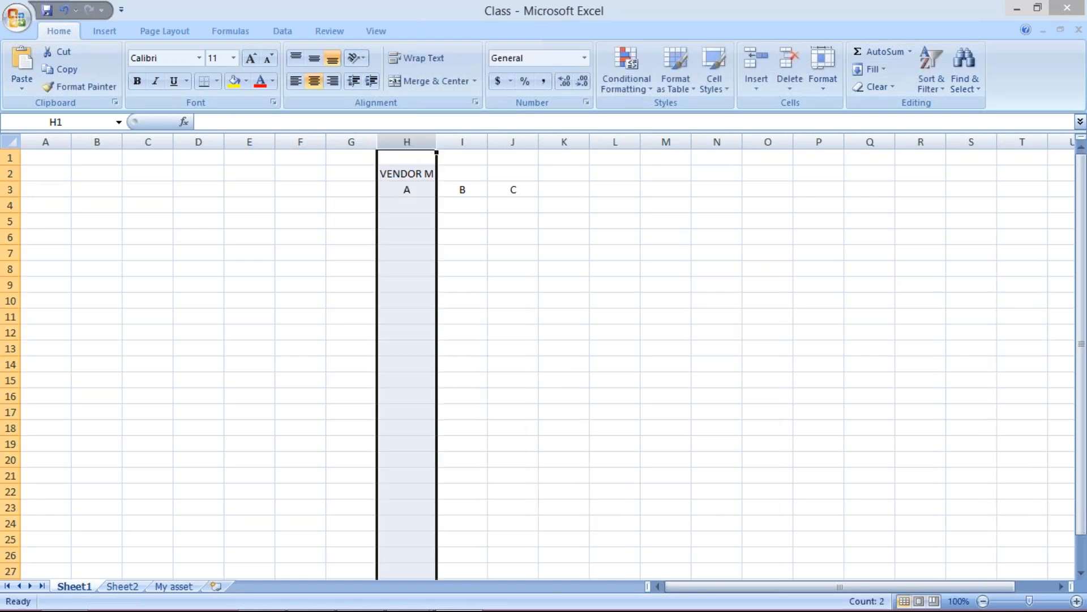
- Enter the headings INVOICES in cell I2 above B and PAYMENT in cell J2 above C
left_click(459, 174)
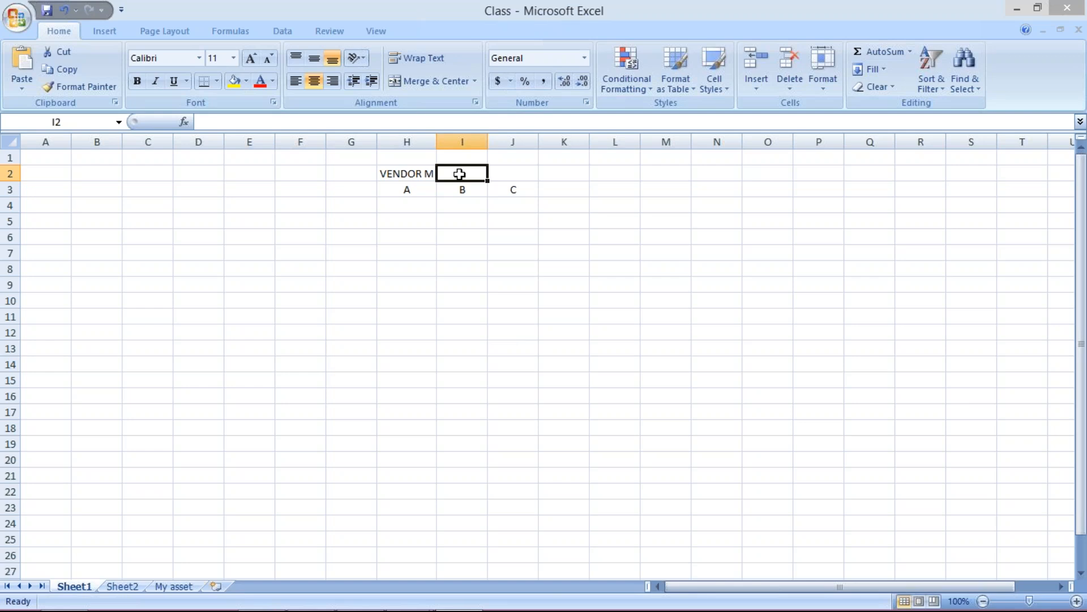
left_click(418, 187)
key("Up")
left_click(466, 180)
type("INVOICES")
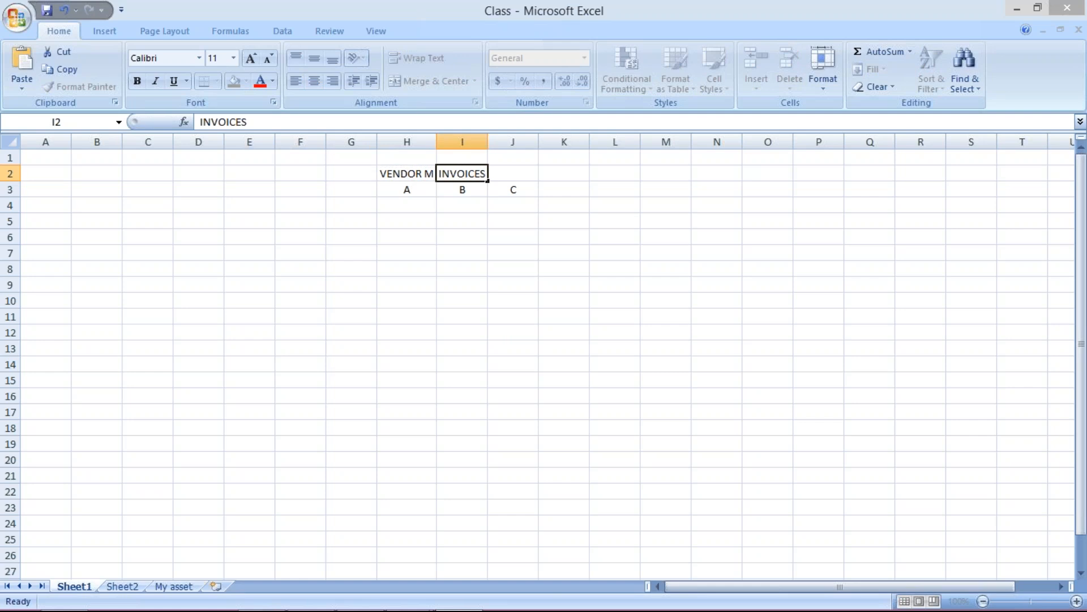
key("Return")
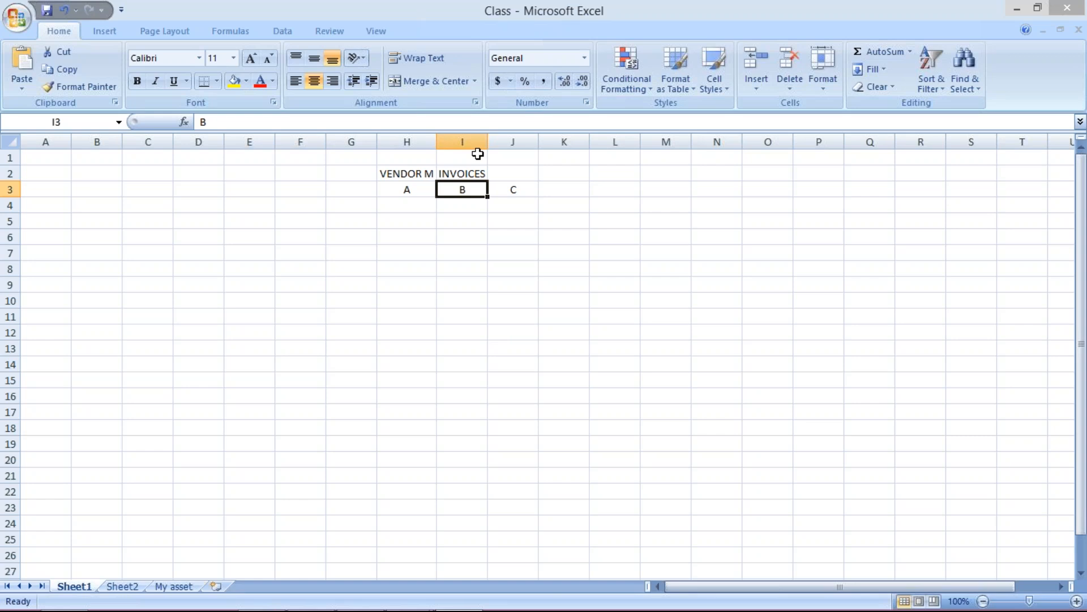
left_click(513, 176)
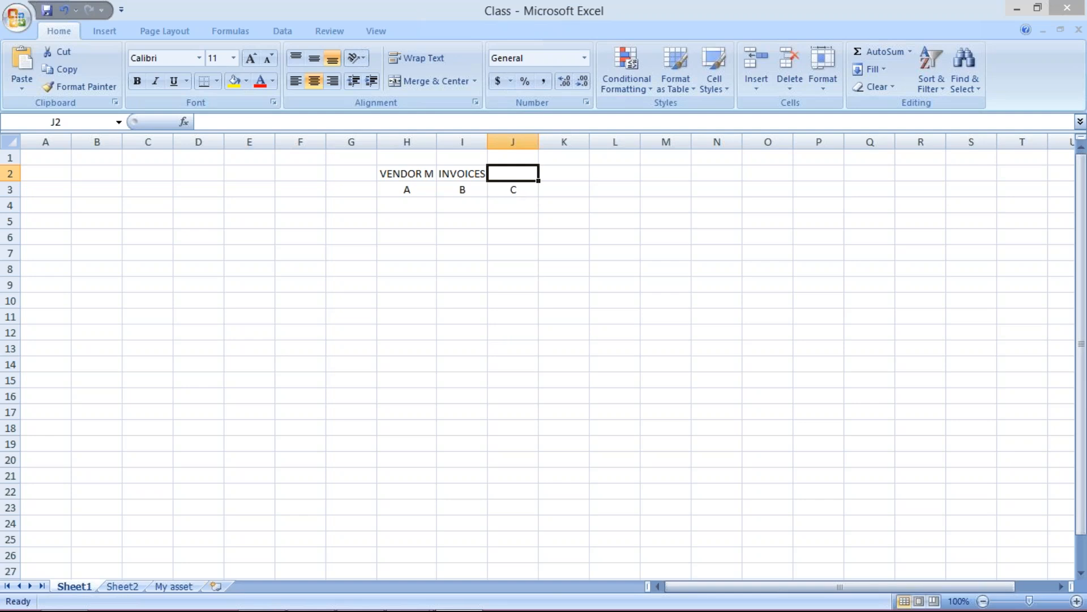
type("PAYMENT")
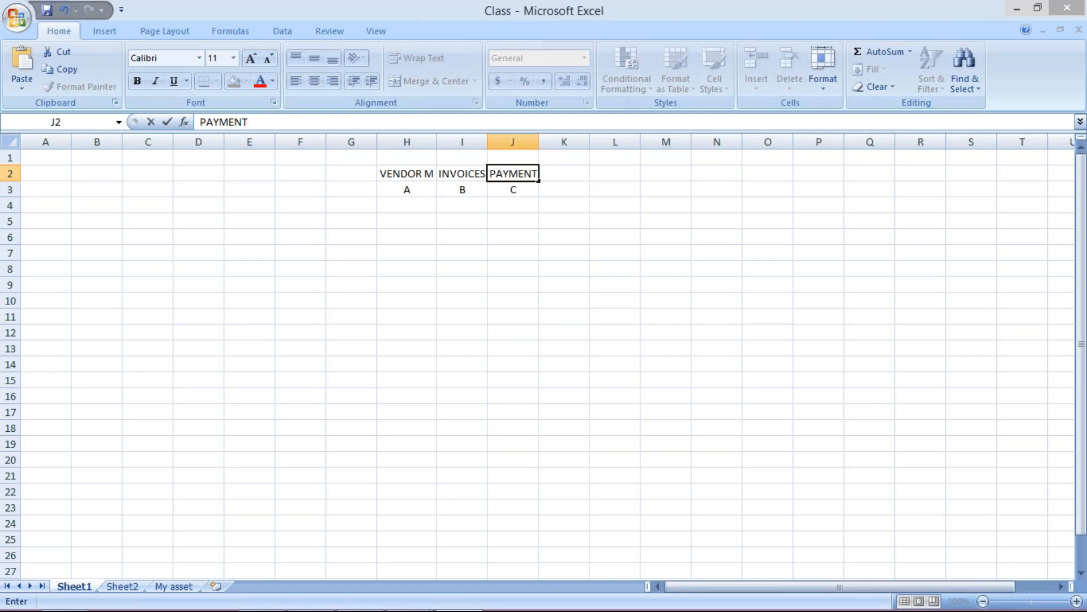
key("Return")
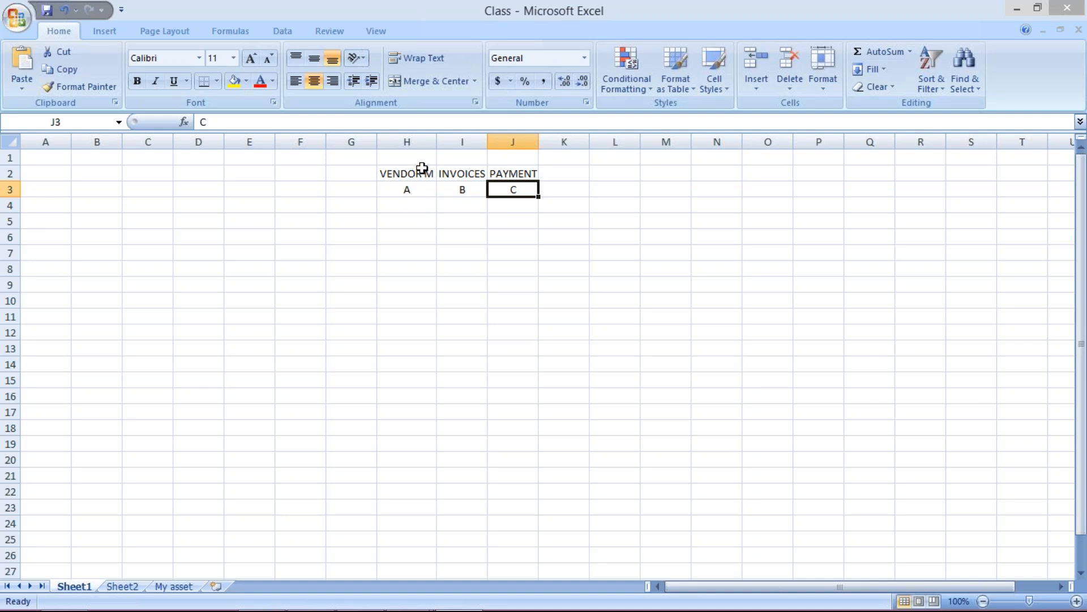
- Fill row 4 with XYZ LTD. under A, 1 CR. under B and 1 CR. under C
left_click(397, 206)
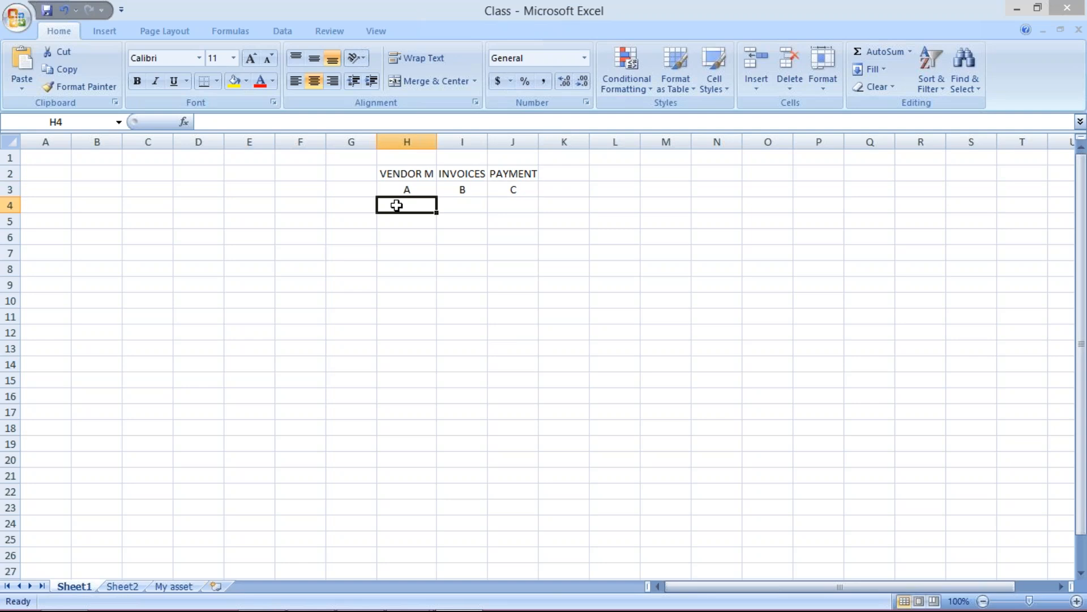
type("XYZ")
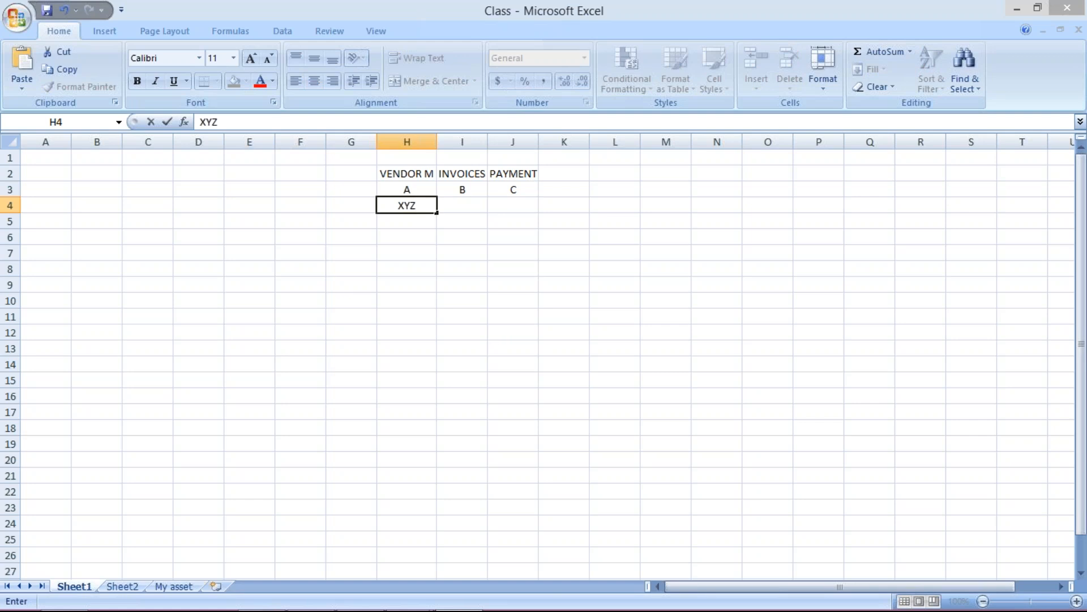
type(" LTD.")
left_click(455, 206)
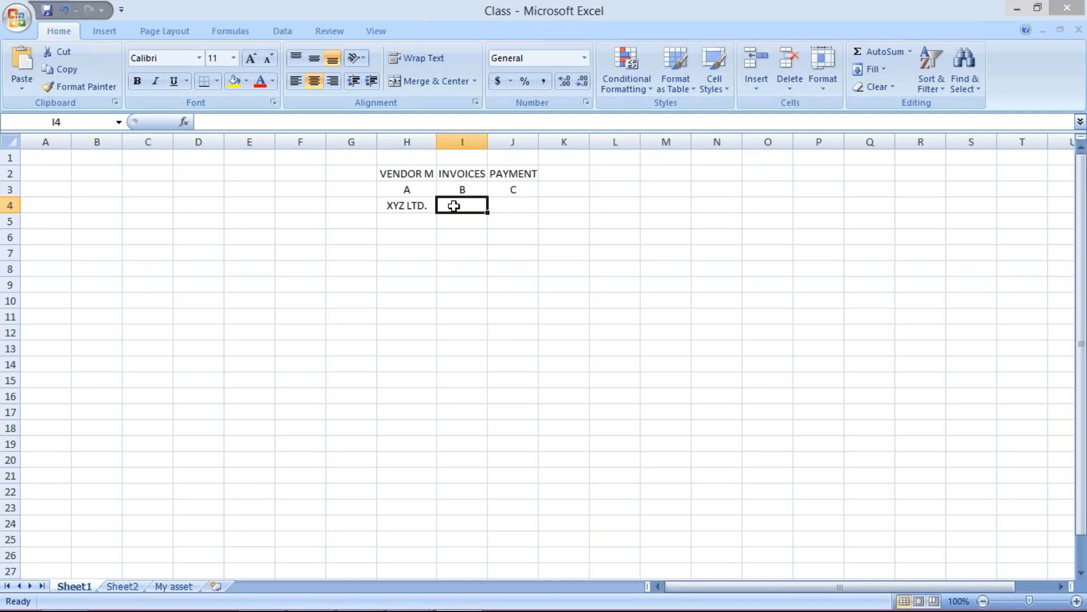
type("1")
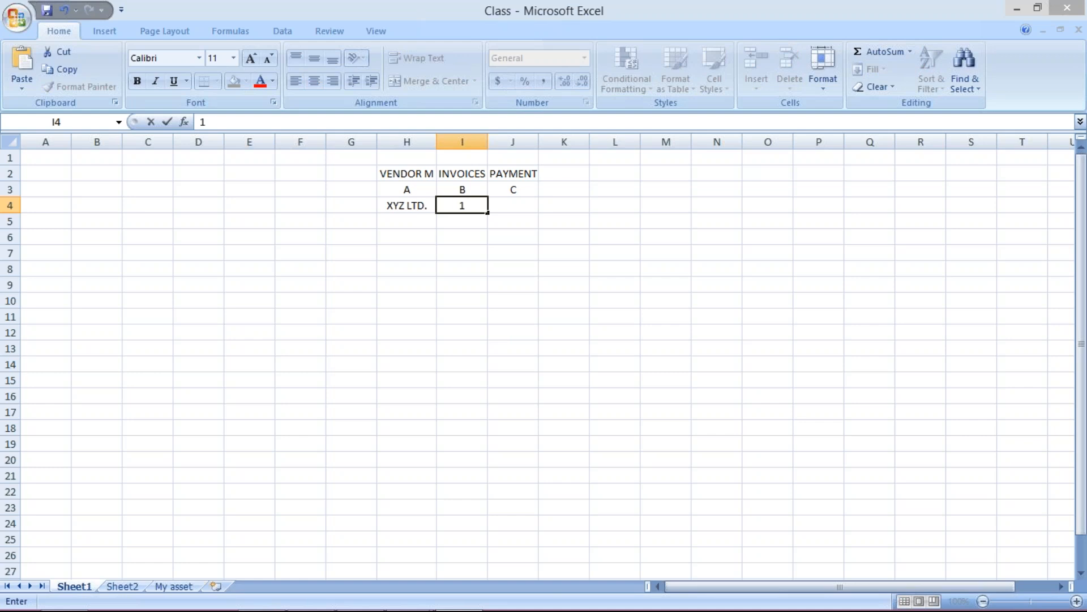
type(" CR.")
left_click(526, 208)
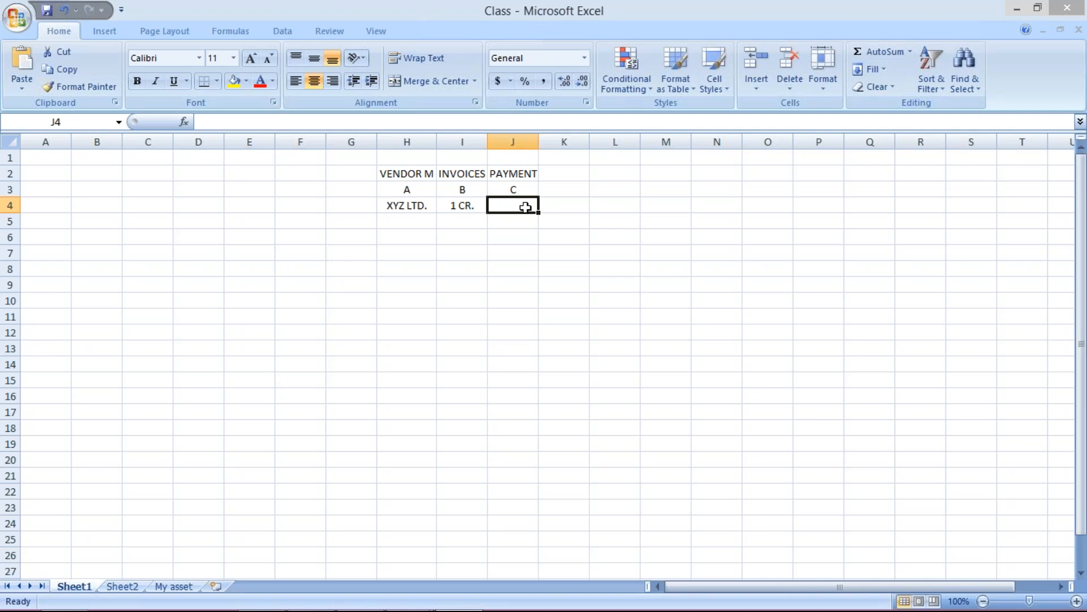
type("1 C")
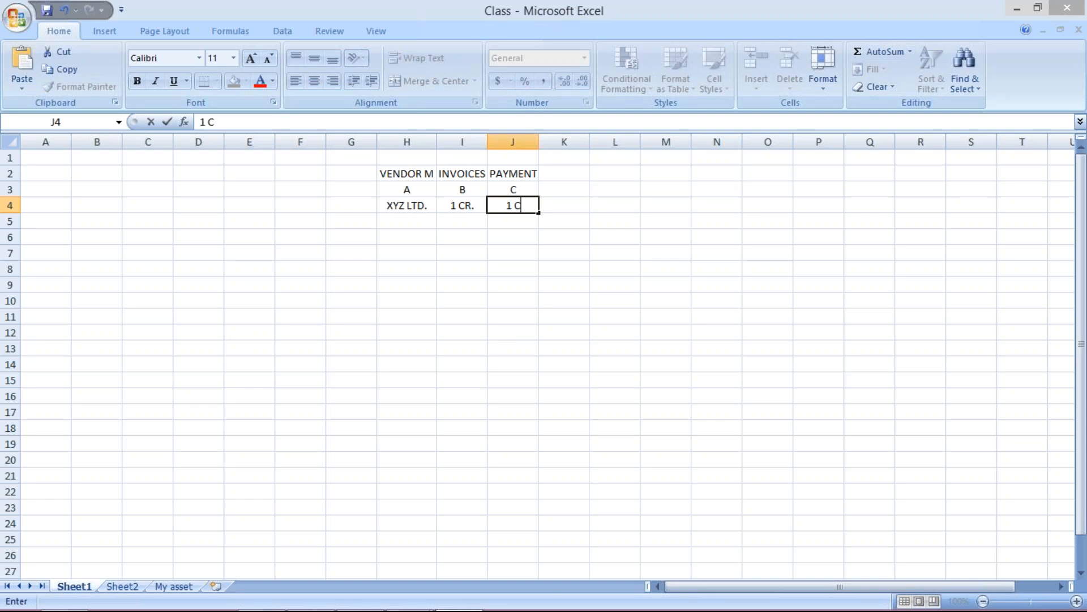
type("R.")
key("Return")
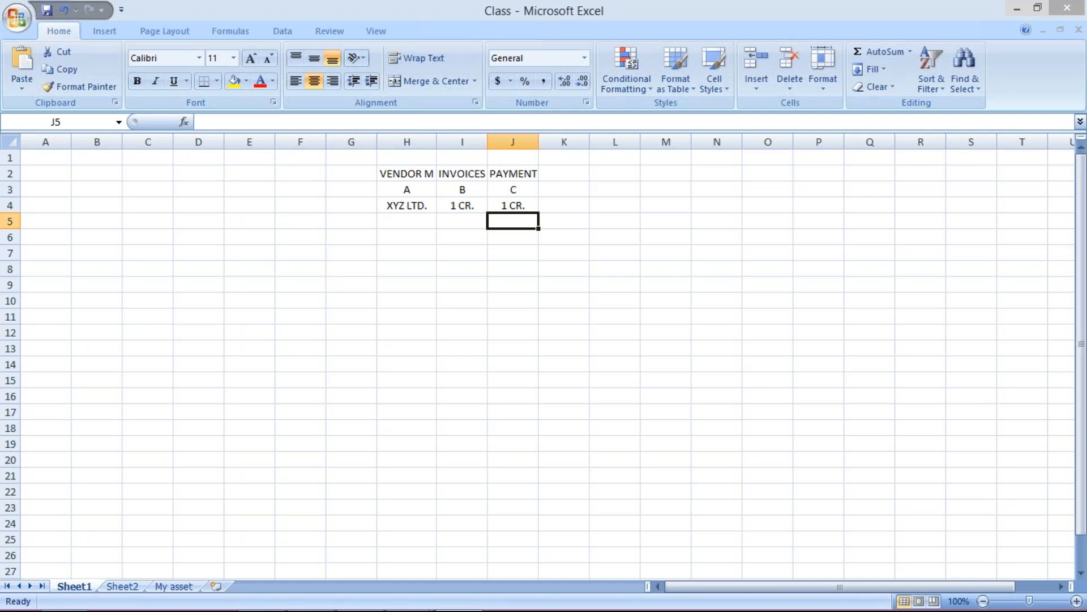
left_click(513, 191)
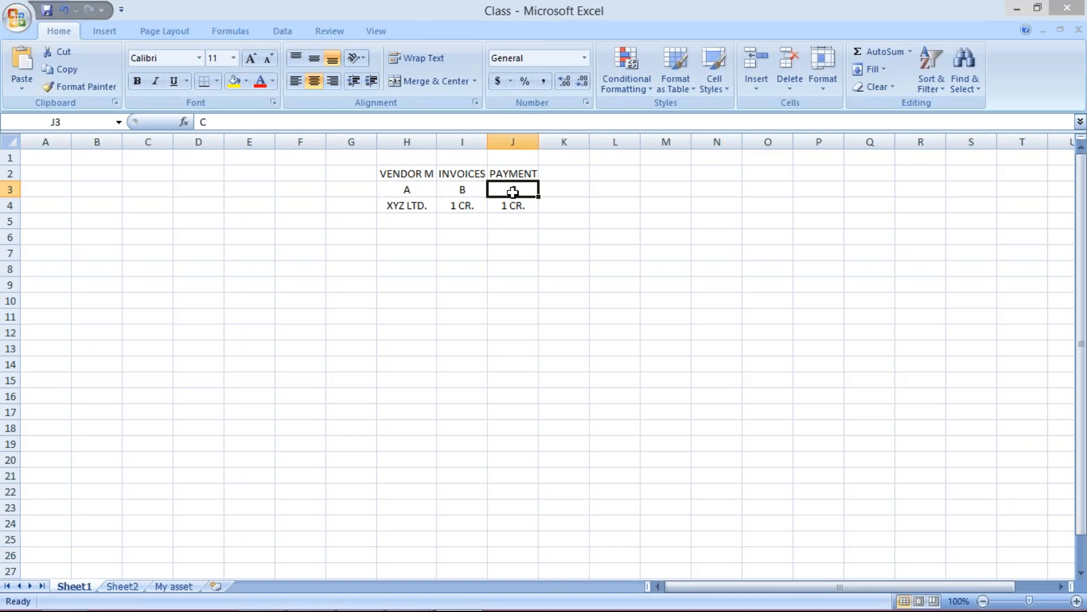
left_click(528, 211)
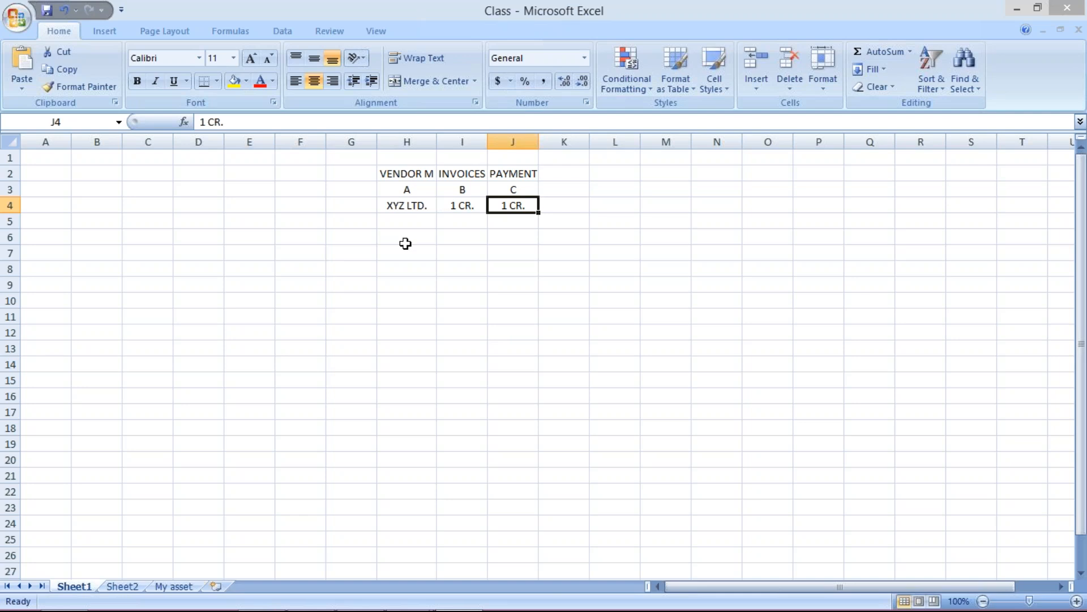
left_click(406, 237)
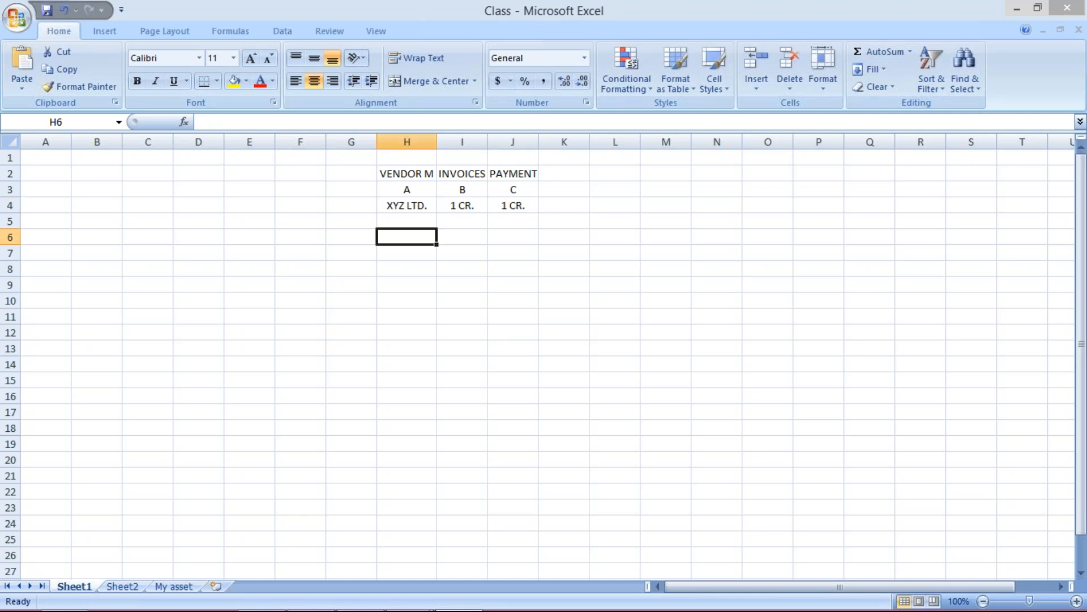
left_click(453, 240)
left_click(505, 233)
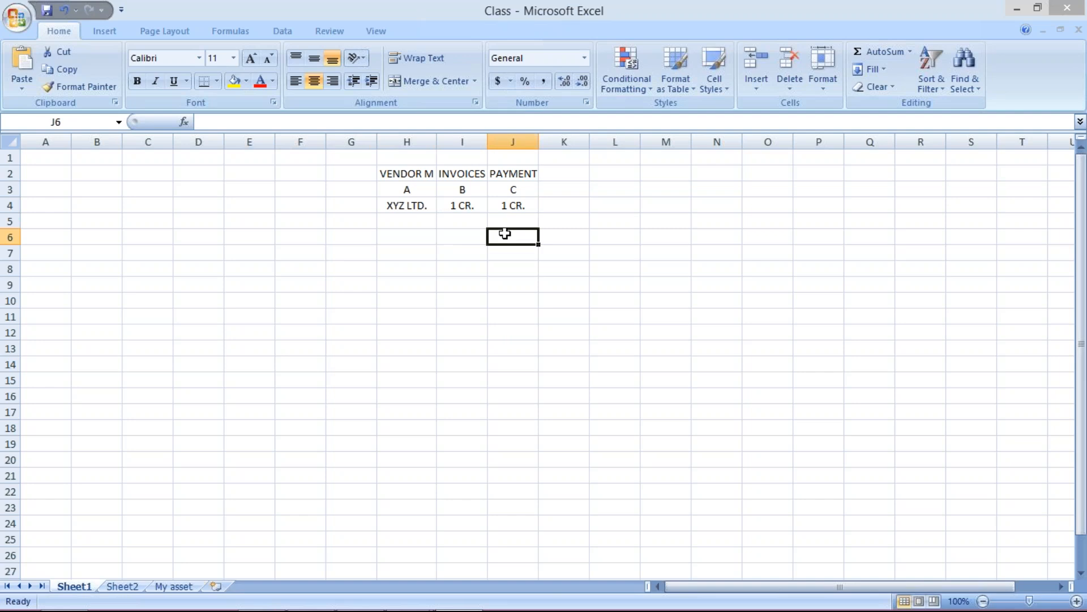
left_click(466, 234)
left_click(521, 236)
- Enter the limits 10 L in cell H6 and 50 L in cell H7 under the VENDOR M column
left_click(397, 235)
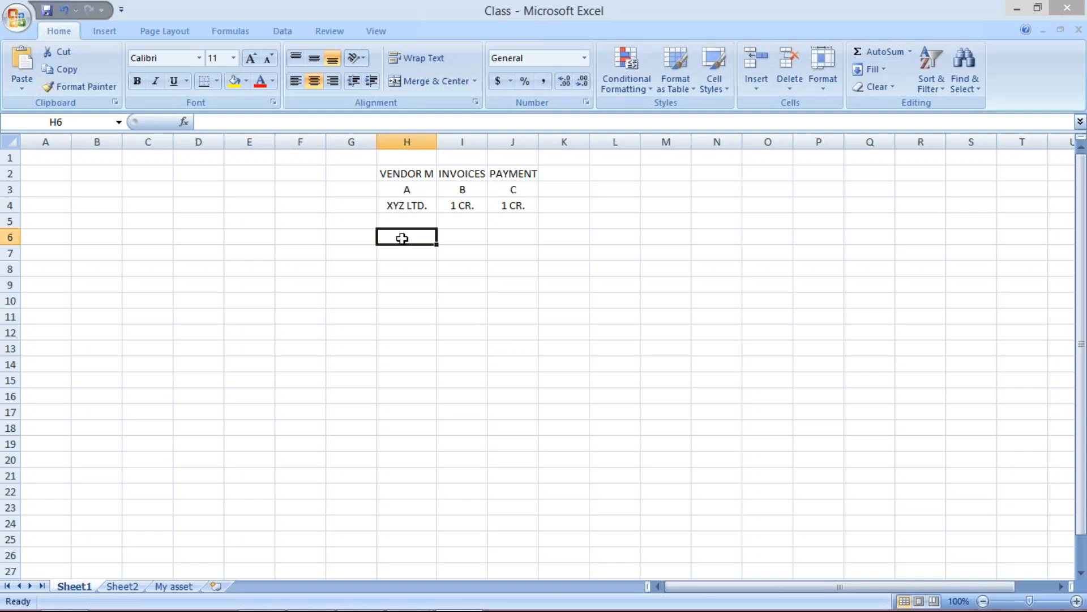
type("1")
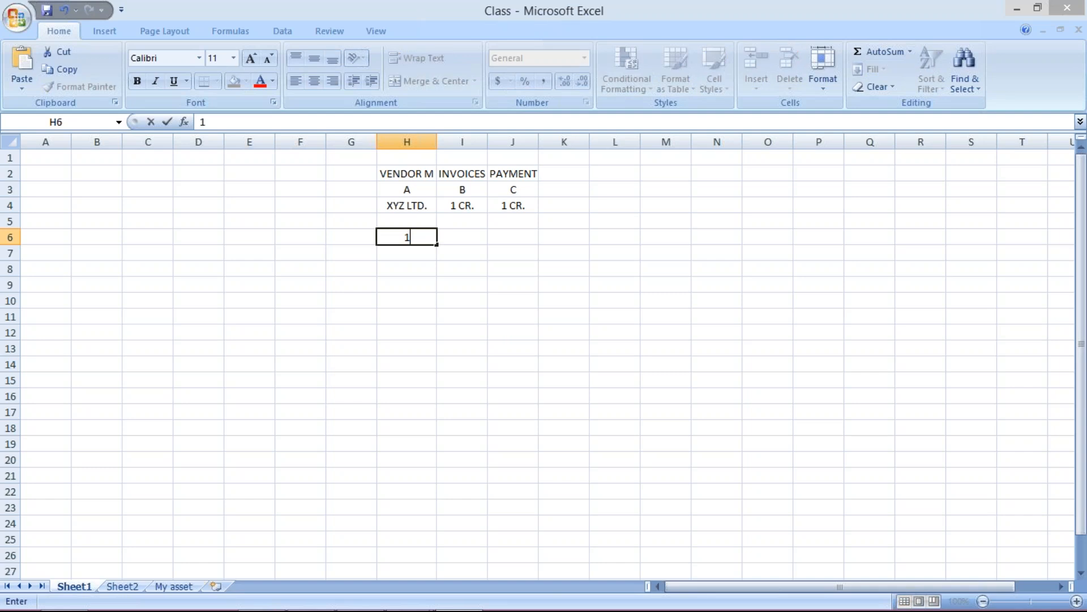
type("0 L")
key("Return")
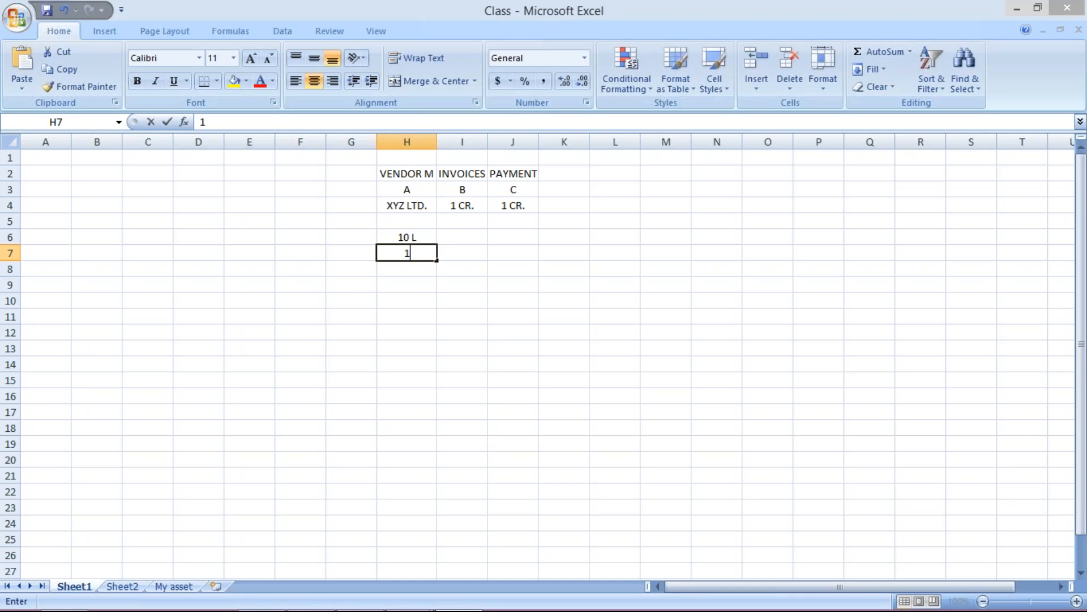
type("10")
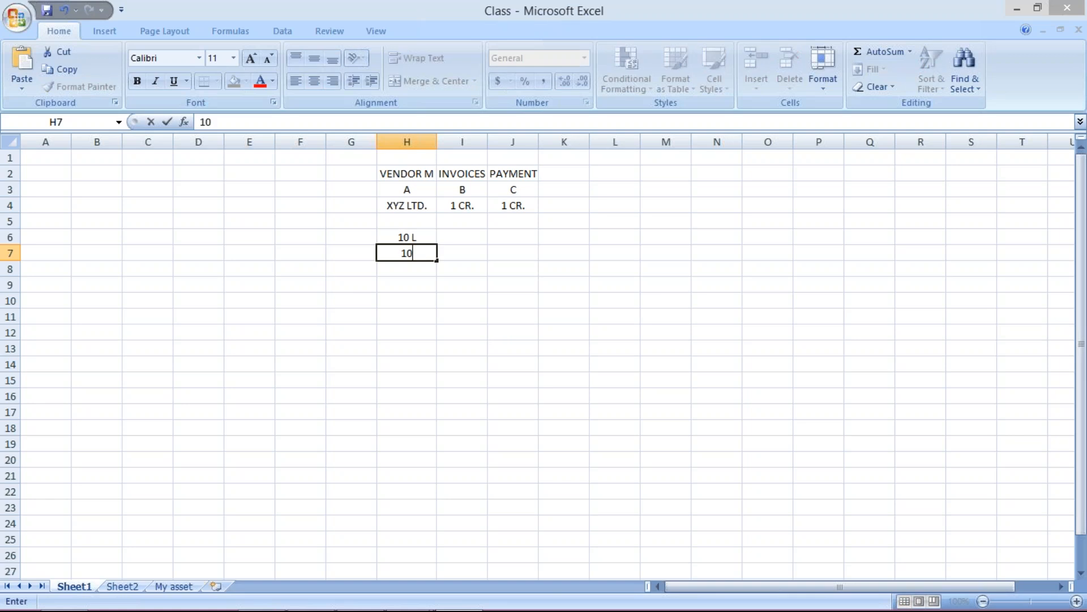
key("BackSpace")
key("BackSpace")
type("1")
key("BackSpace")
type("50 L")
key("Return")
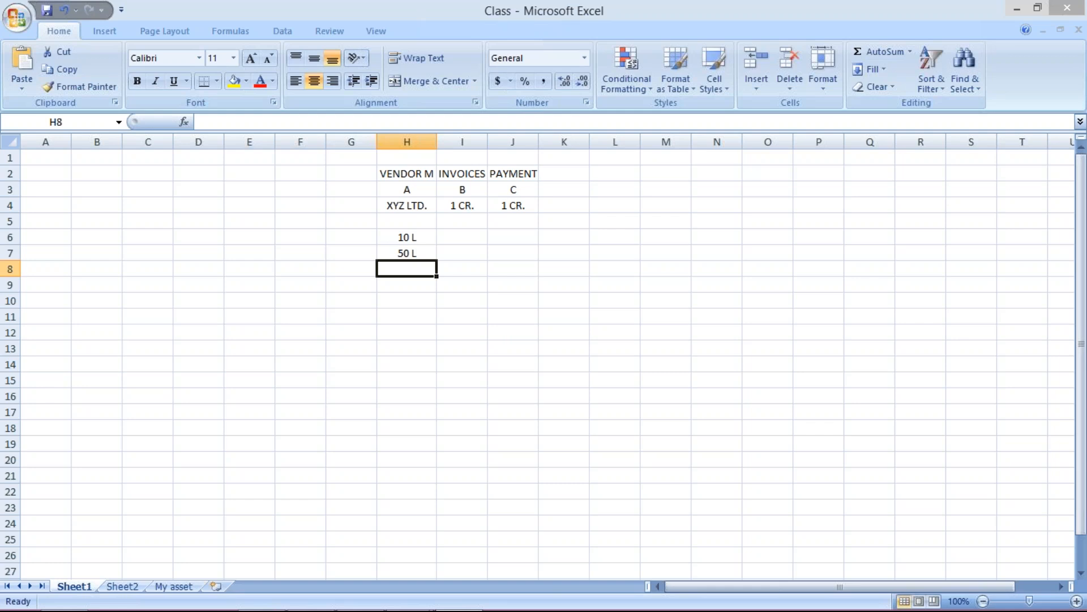
type("999999999999999")
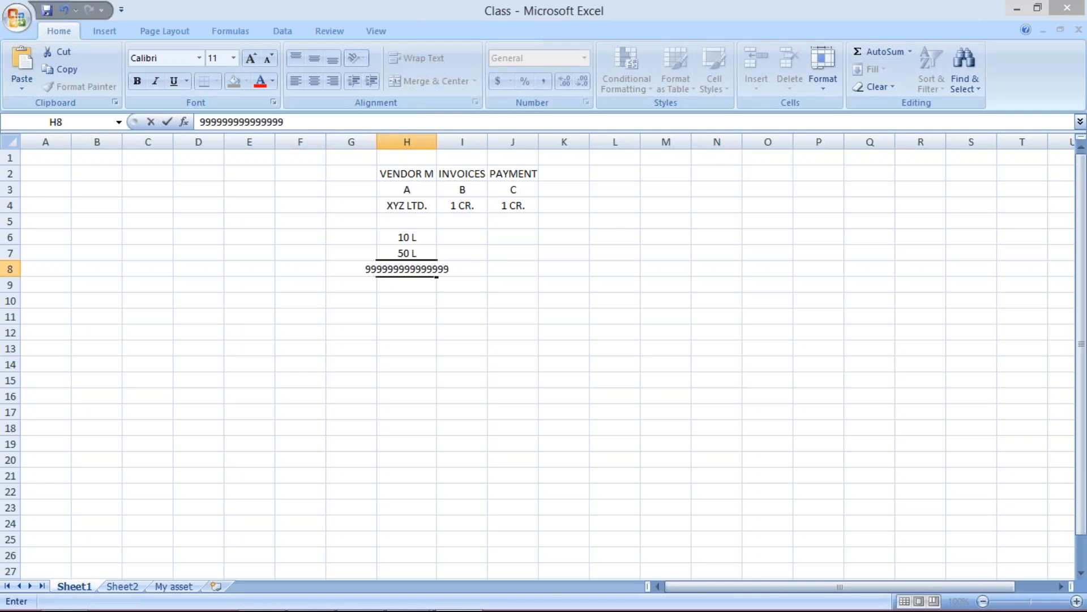
left_click(435, 142)
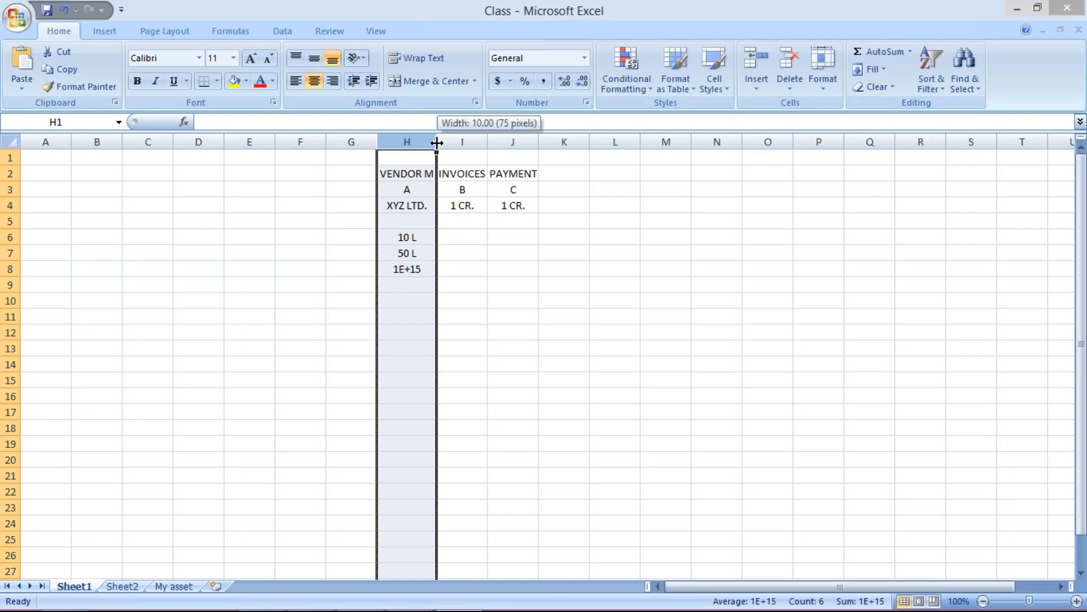
left_click_drag(436, 142, 496, 146)
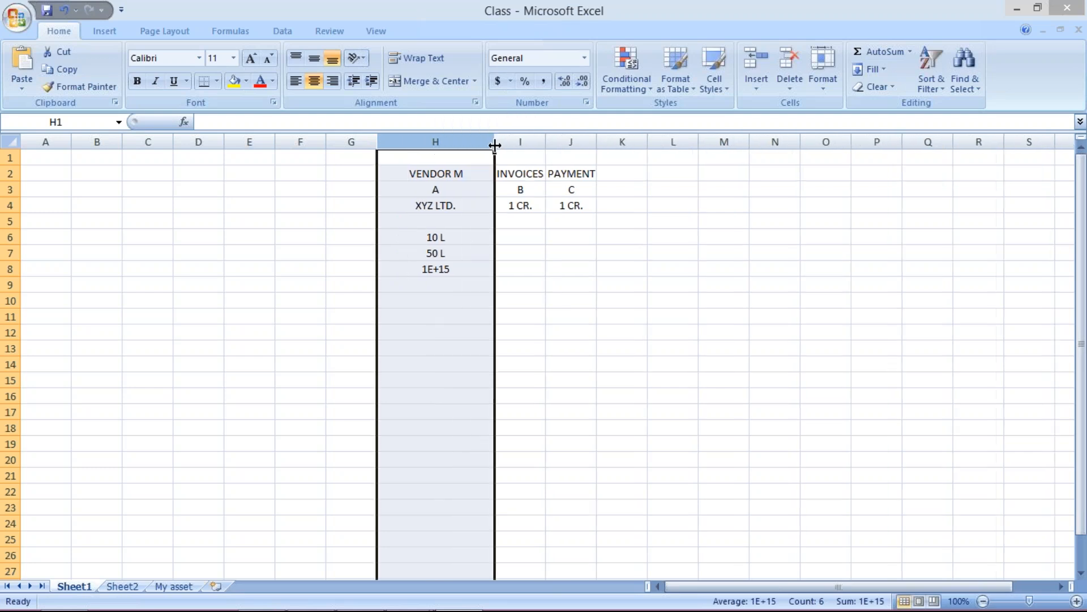
left_click(413, 275)
type("99999999999")
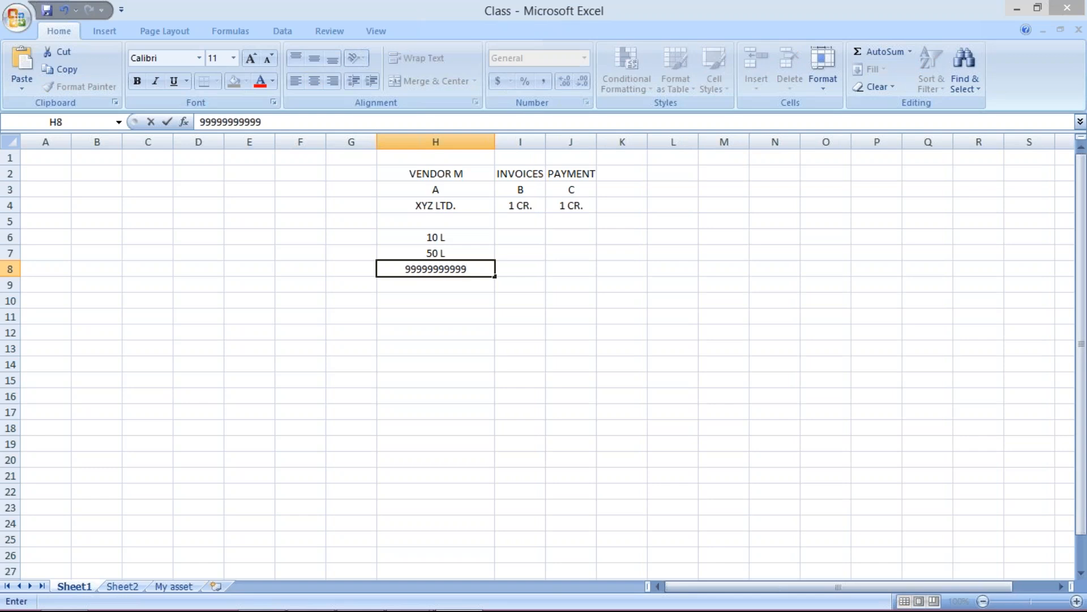
key("Return")
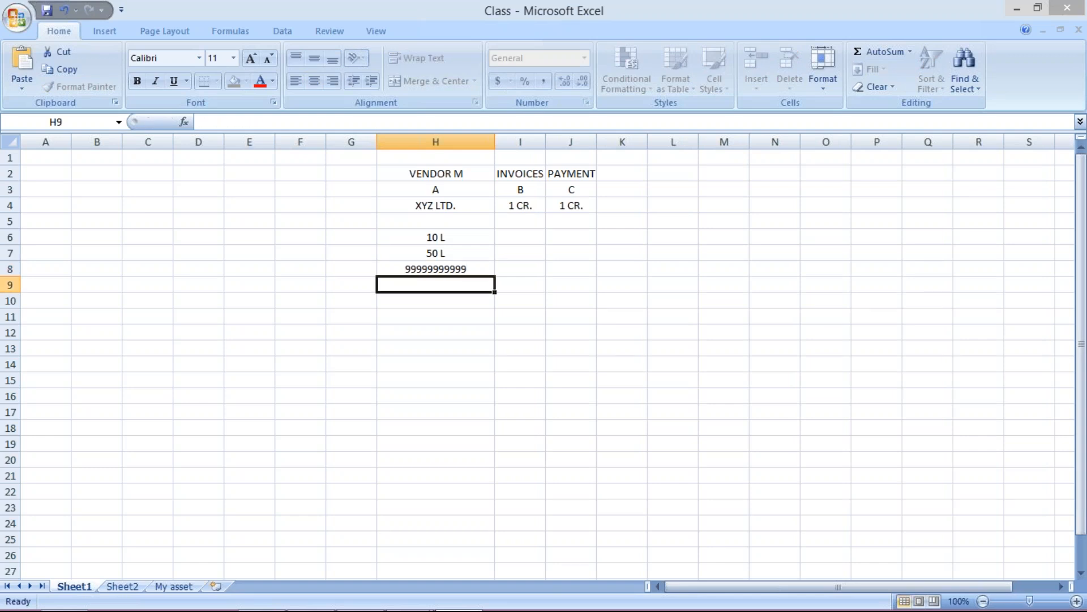
left_click(419, 270)
- Label the first two limits by entering ENTRY EM. in cell G6 and TL/MANG. in cell G7
left_click(346, 235)
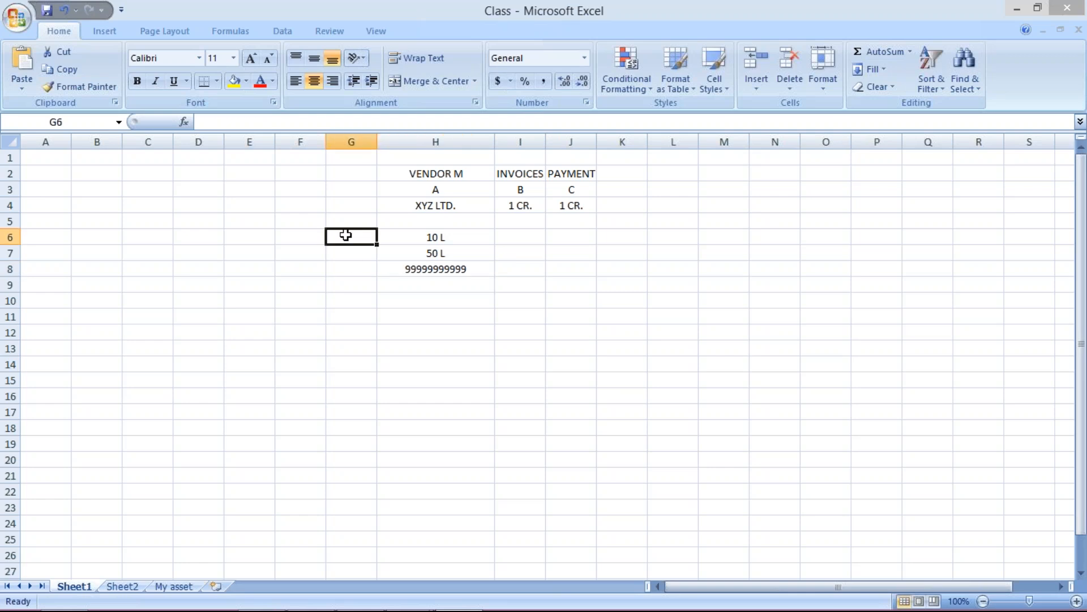
type("ENT")
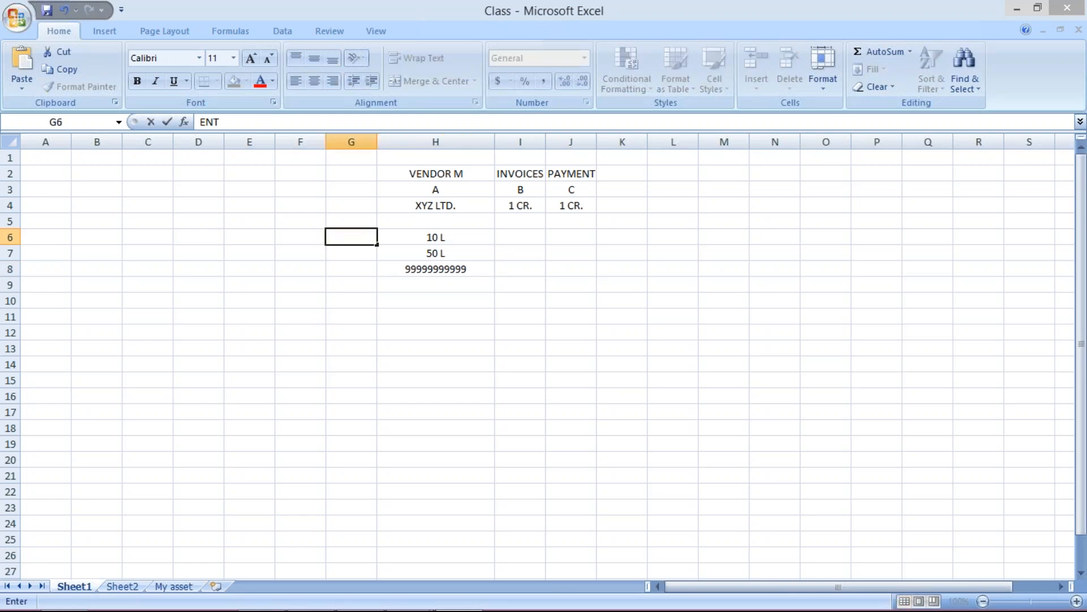
type("RY EM.")
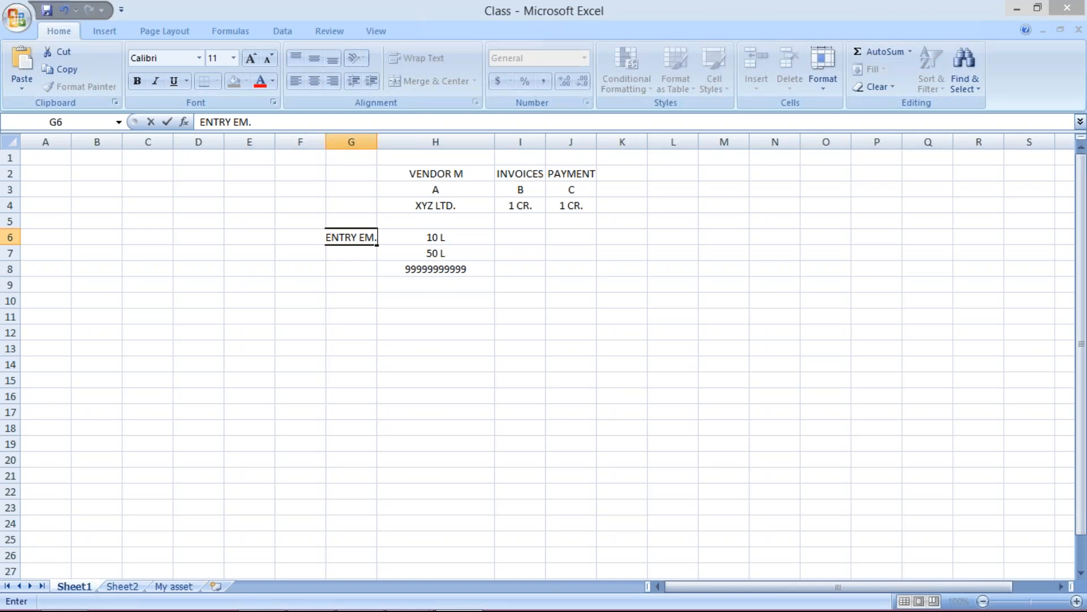
key("Return")
type("TL")
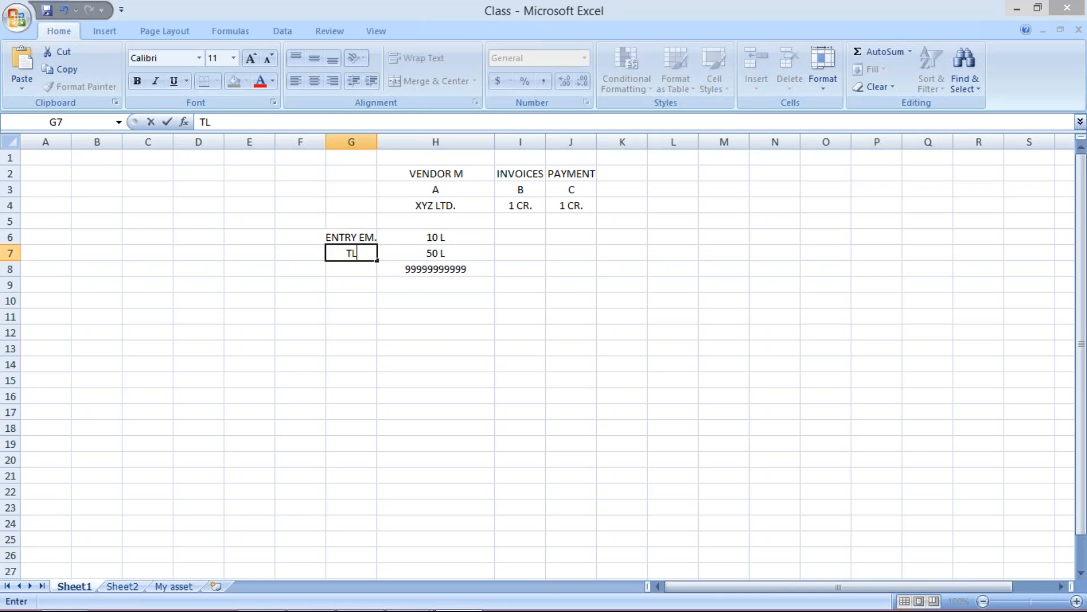
type("/MANG")
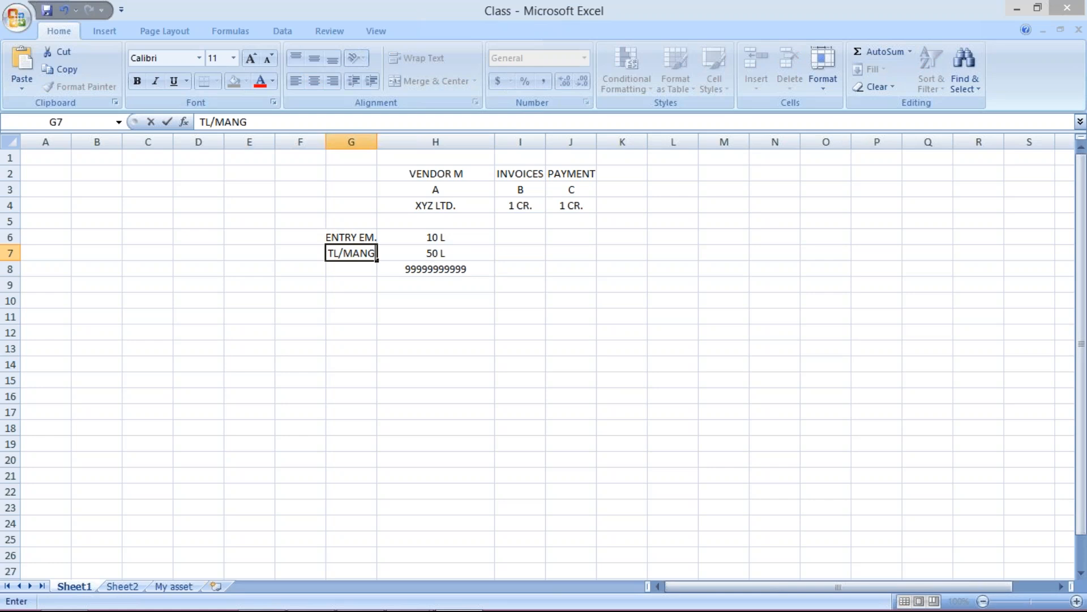
type(".")
key("Return")
- Enter the label SR. MANG. in cell G8 and fit column G to its contents
type("S")
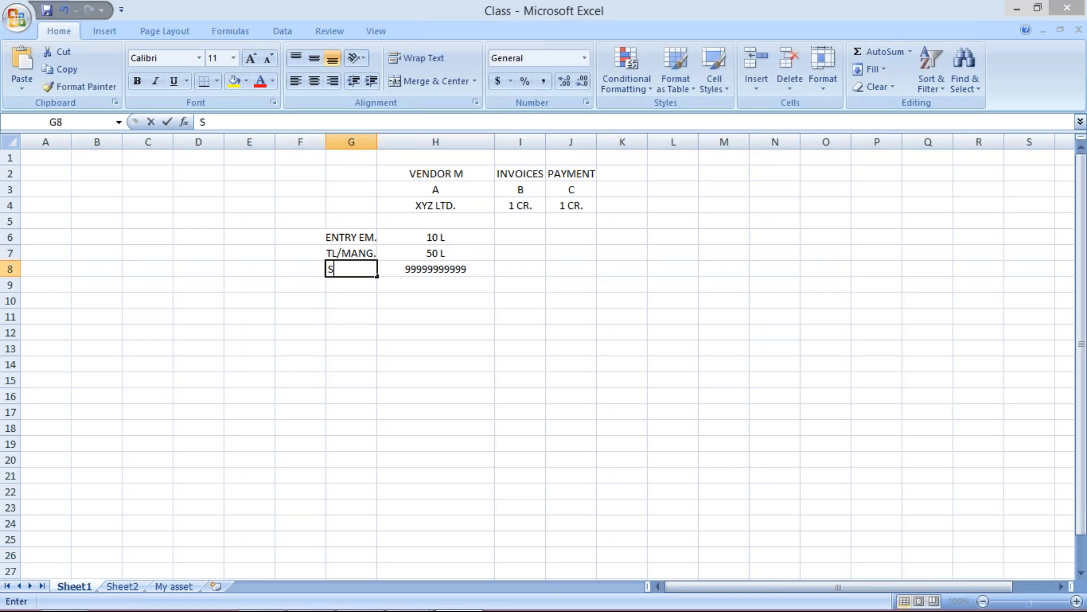
type("R. MA")
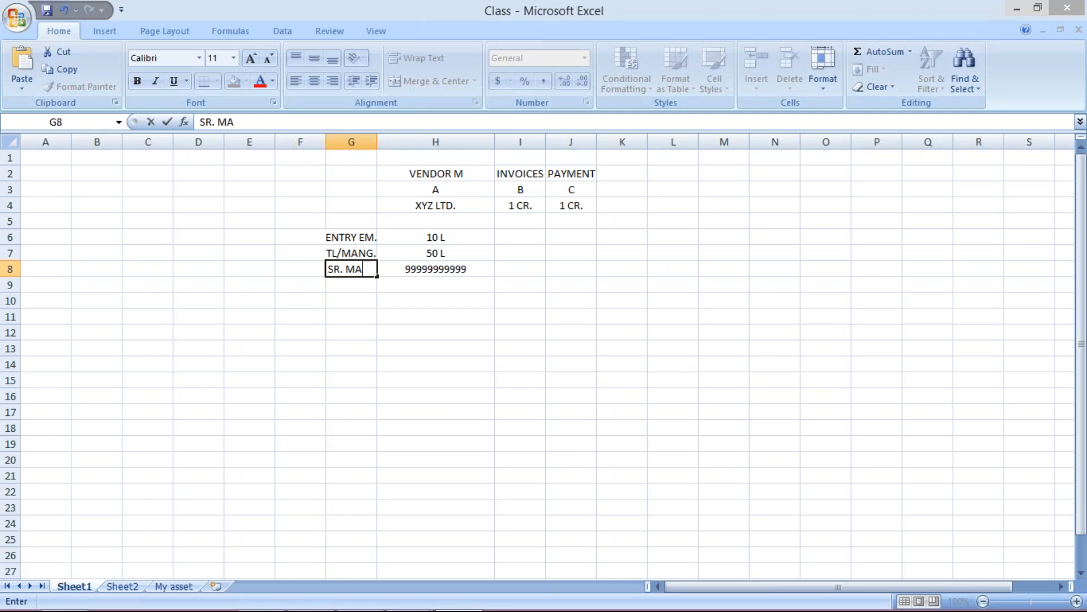
type("NG.")
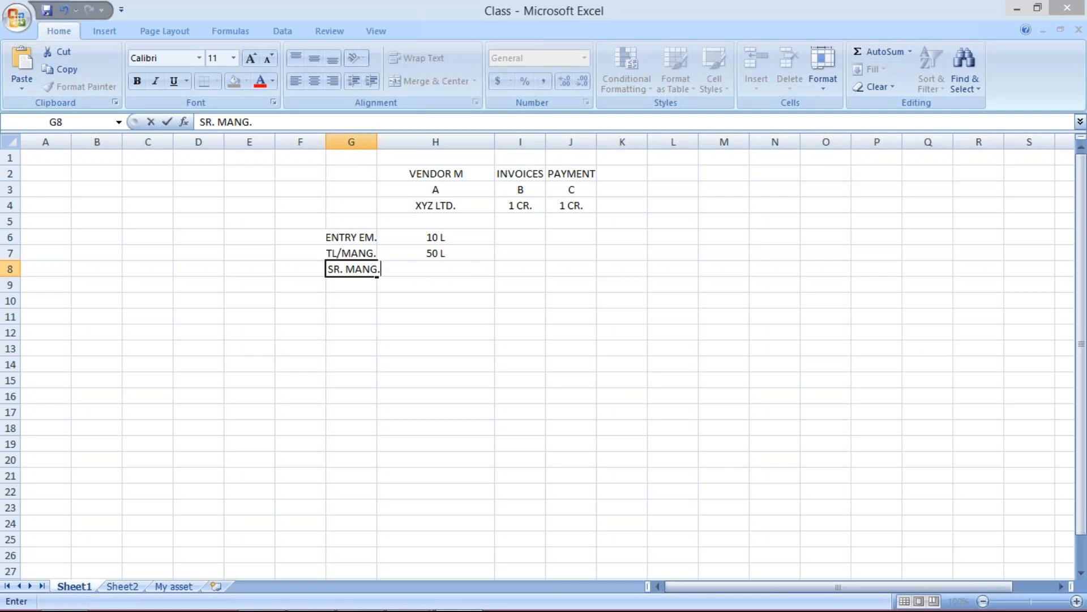
double_click(378, 138)
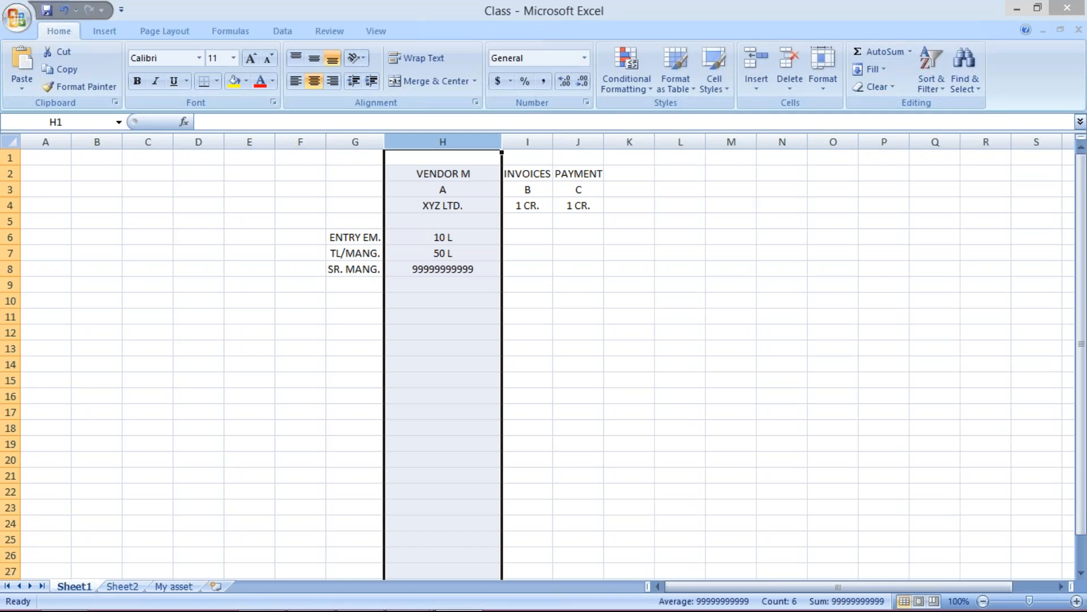
left_click(580, 269)
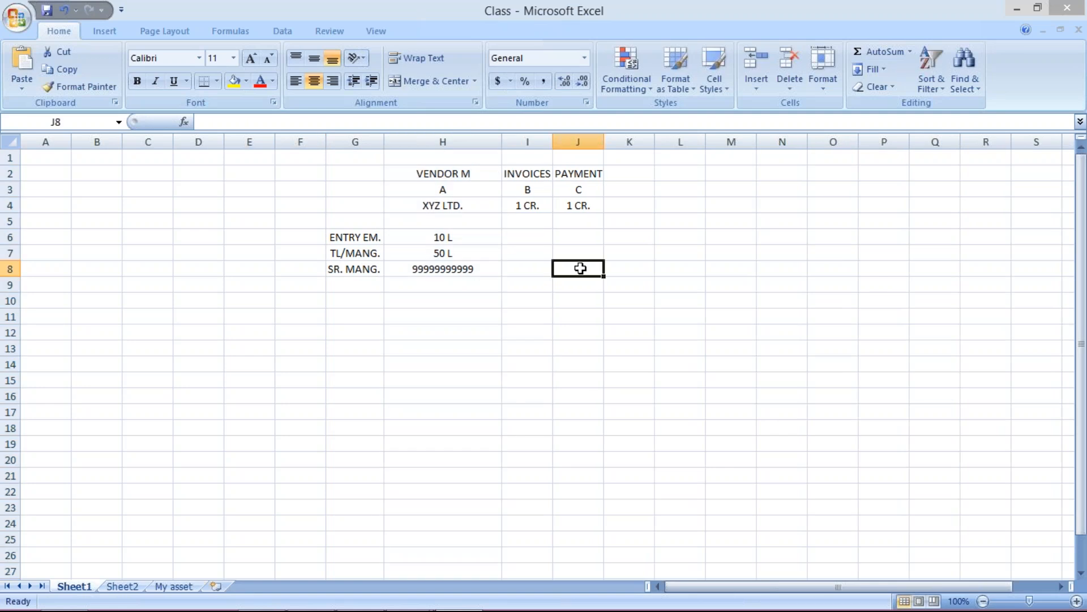
left_click(449, 237)
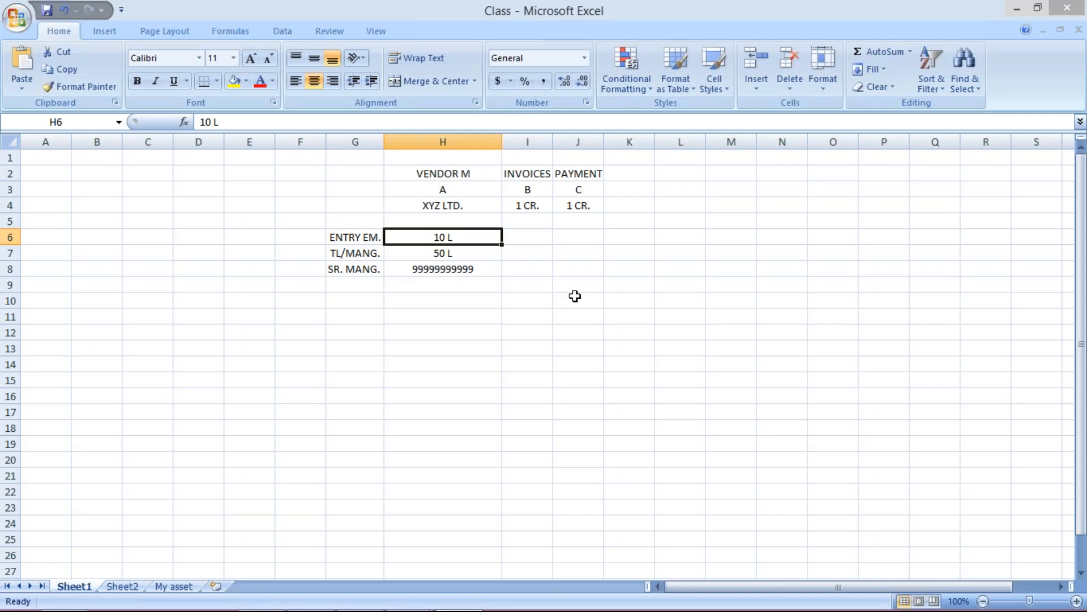
left_click(367, 236)
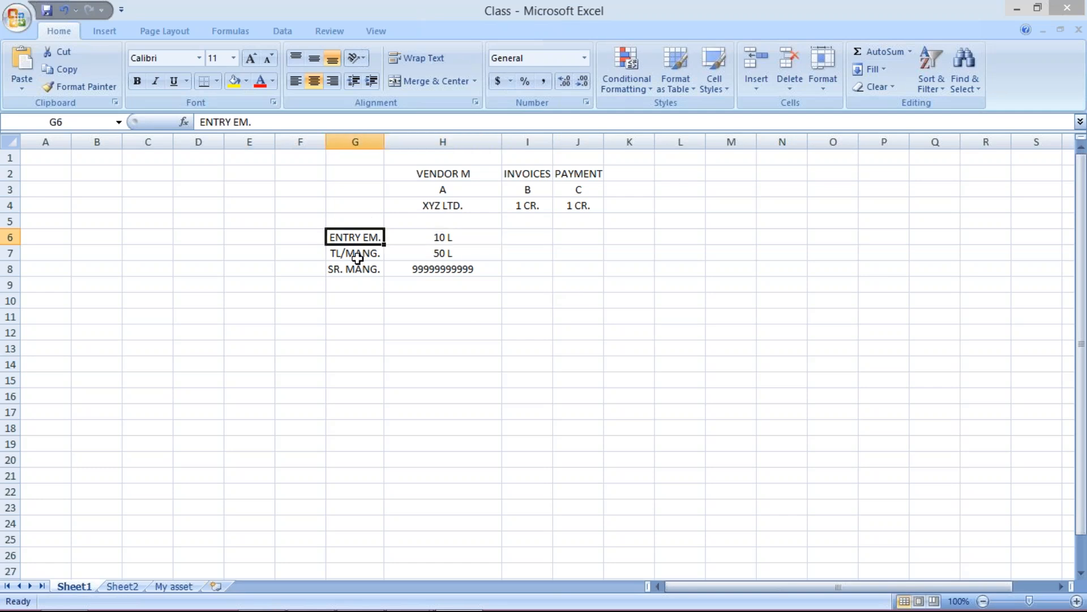
- Enter the tolerance group codes TM10, TM50 and TM99 in cells F6 to F8 beside the employee levels
left_click(305, 239)
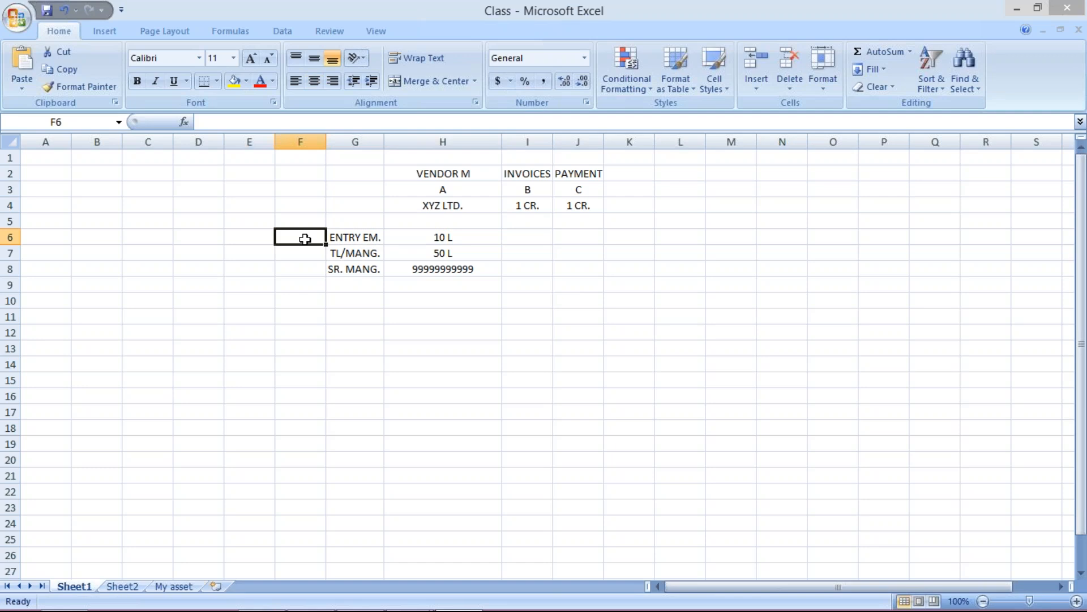
type("100")
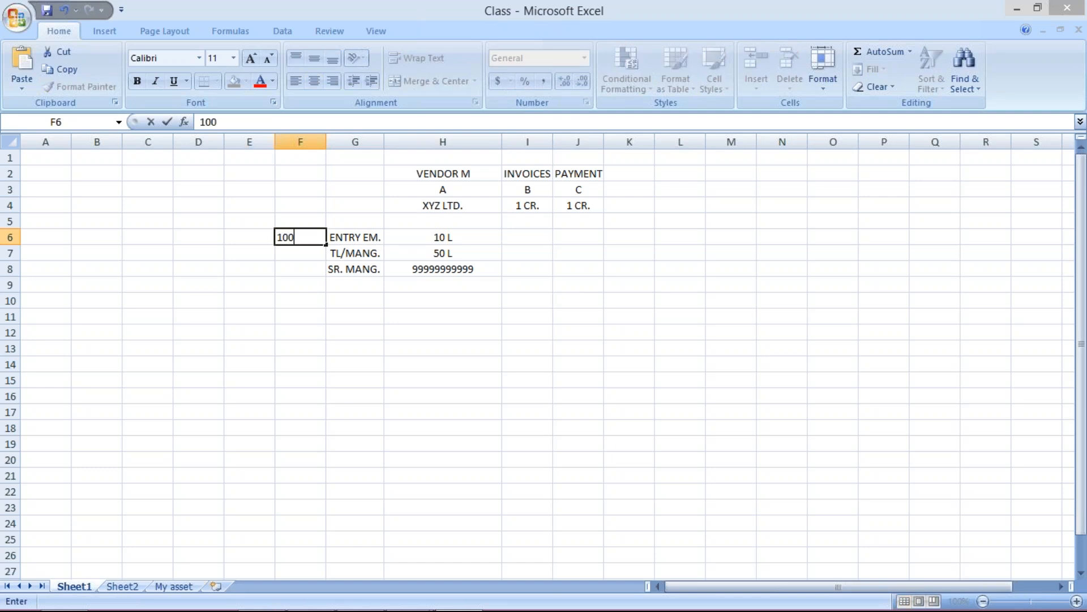
key("BackSpace")
key("BackSpace")
key("BackSpace")
type("TM10")
key("Return")
type("TM50")
key("Return")
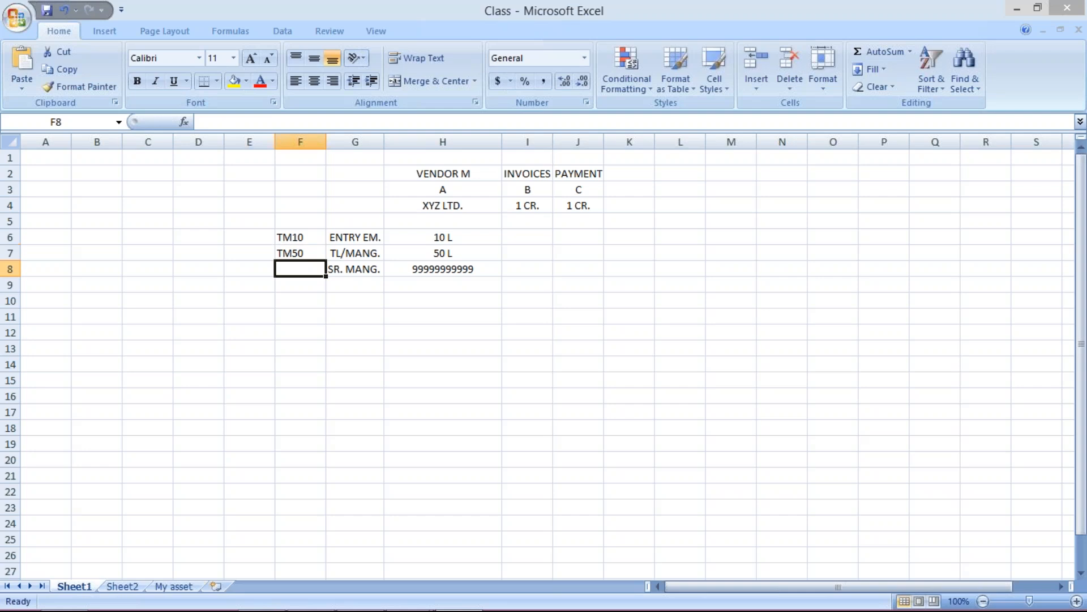
type("T")
type("M")
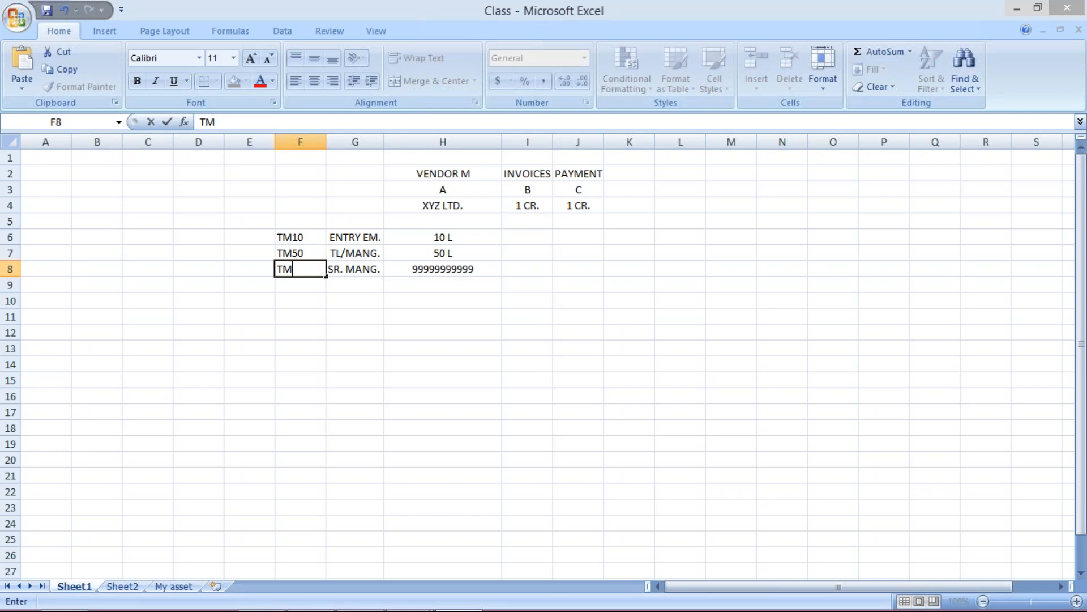
type("99")
key("Return")
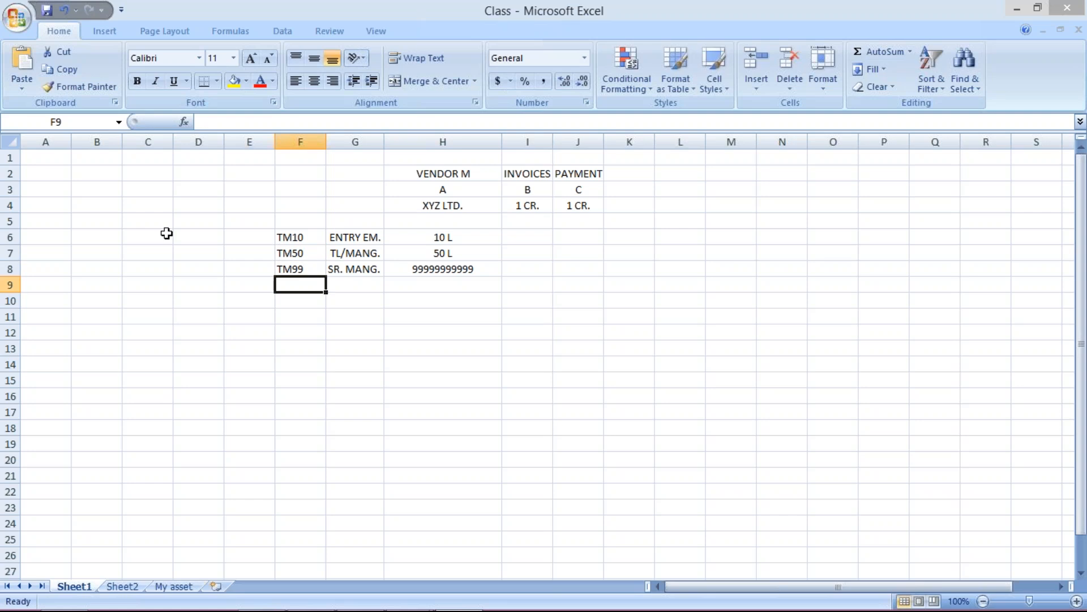
- Review the tolerance groups and their limits in Excel, consulting the Tolerance Group/Tolerance Limit slide in PowerPoint, and examine employees A, B and C
left_click(318, 235)
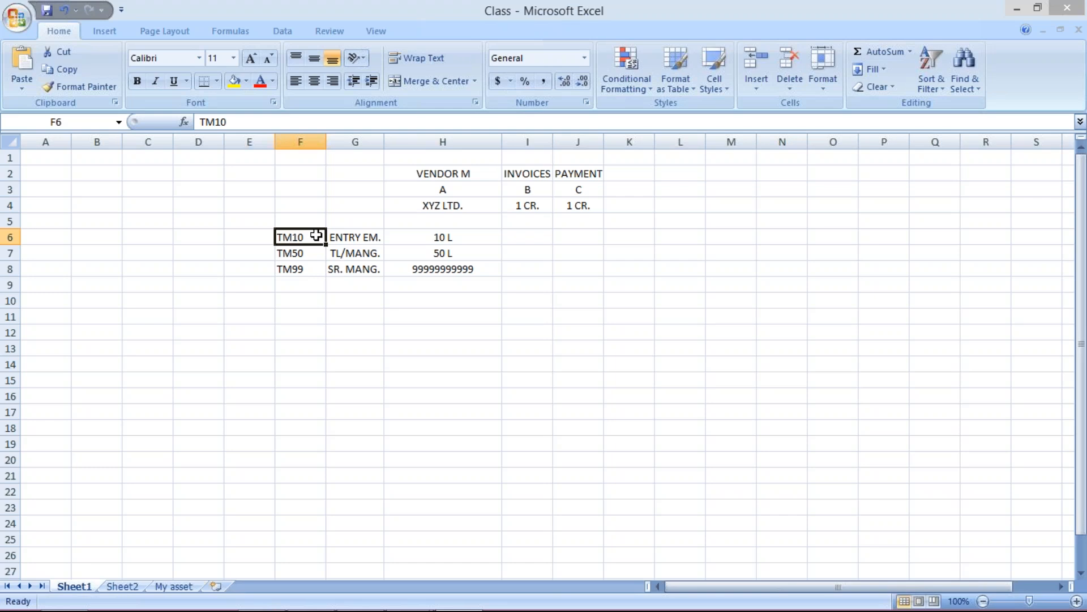
left_click(411, 233)
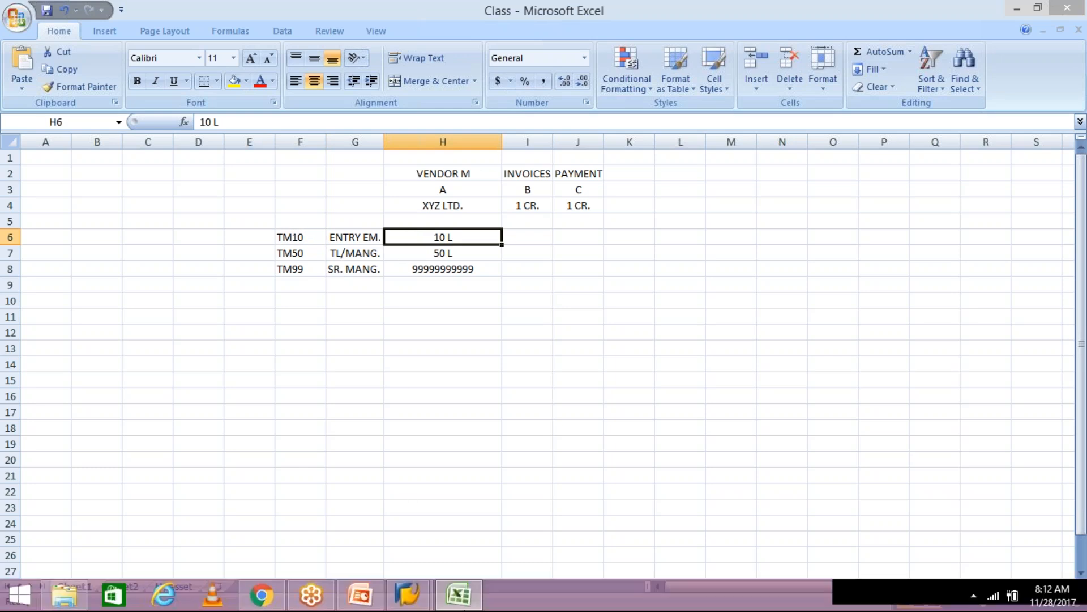
left_click(369, 599)
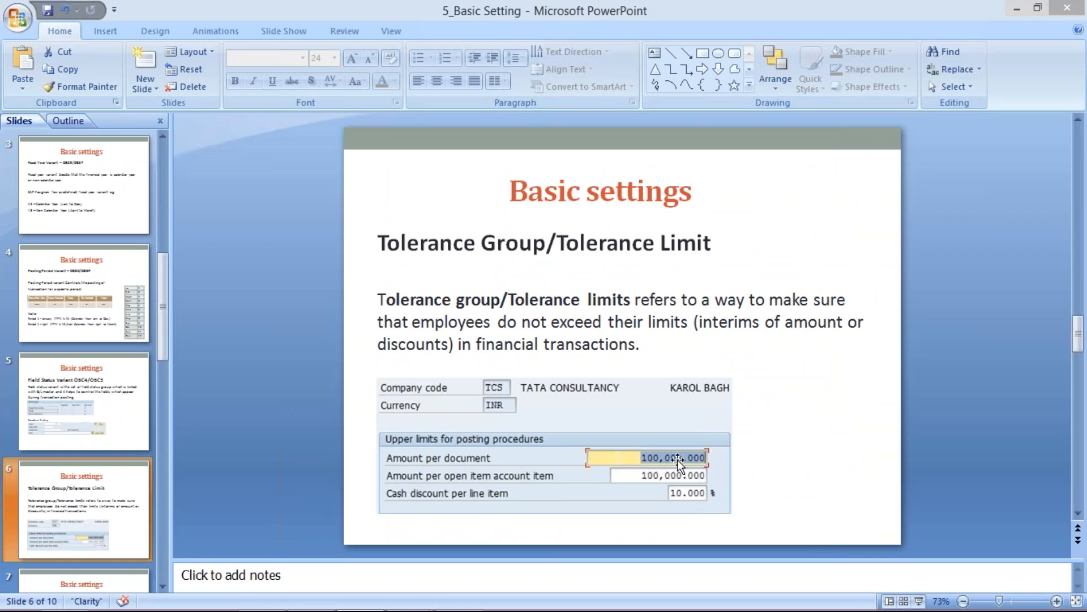
mouse_move(470, 610)
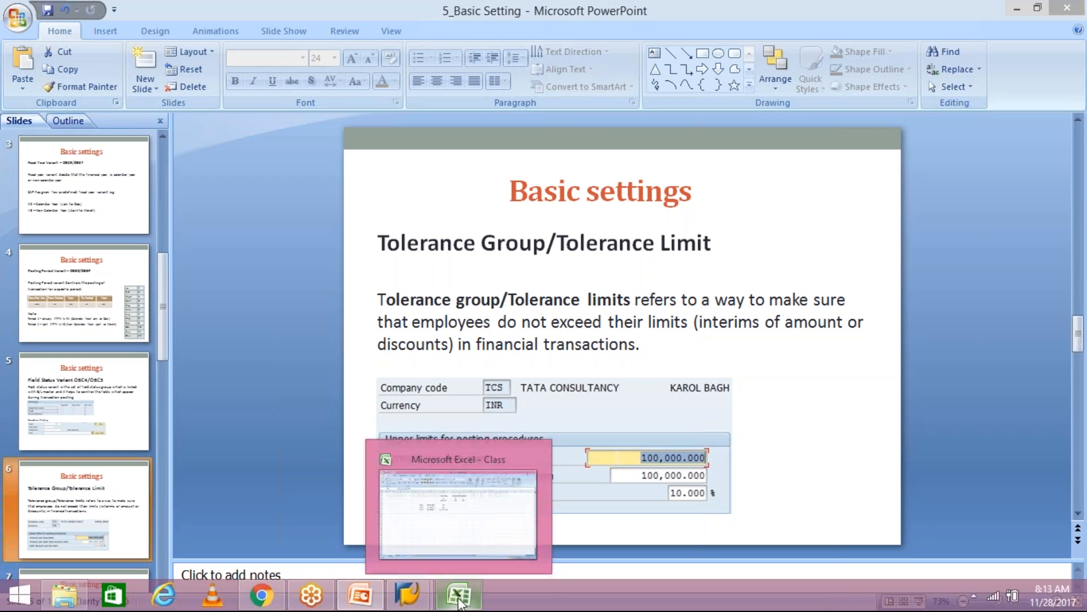
left_click(461, 601)
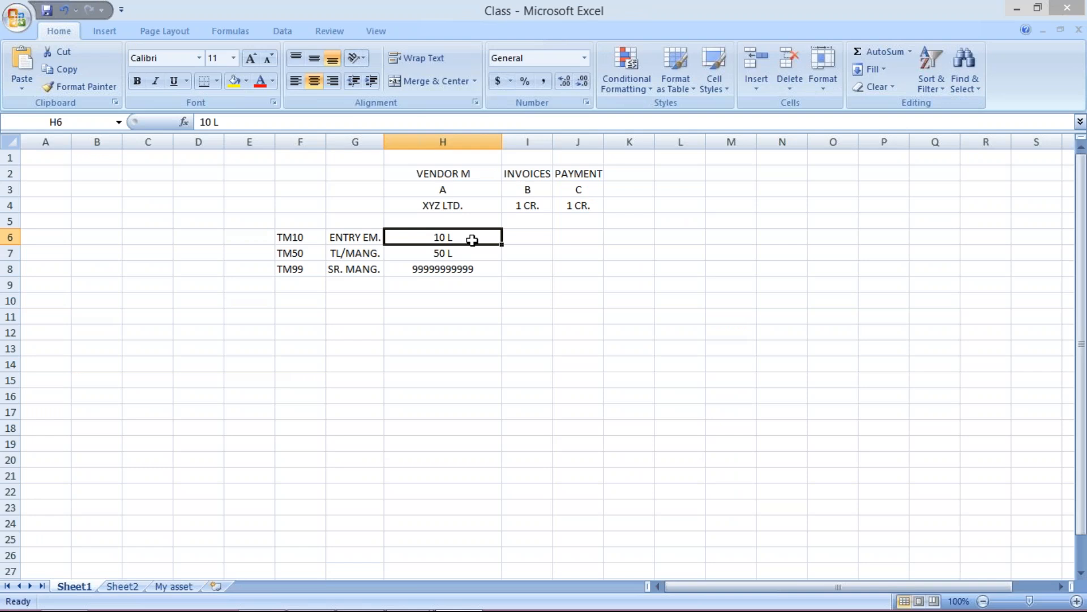
left_click(308, 237)
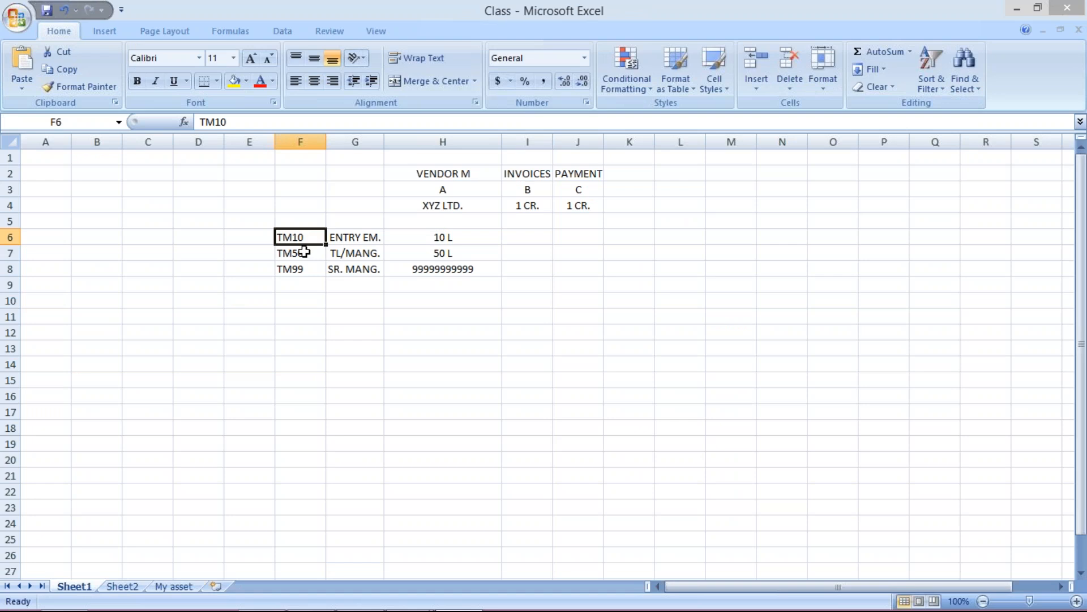
left_click(304, 252)
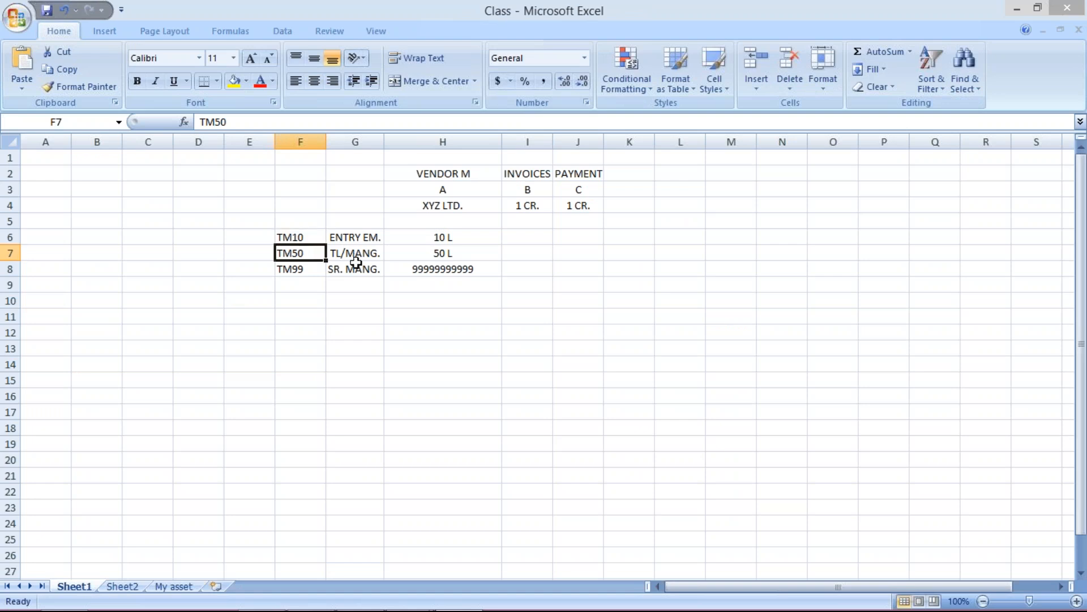
left_click(415, 253)
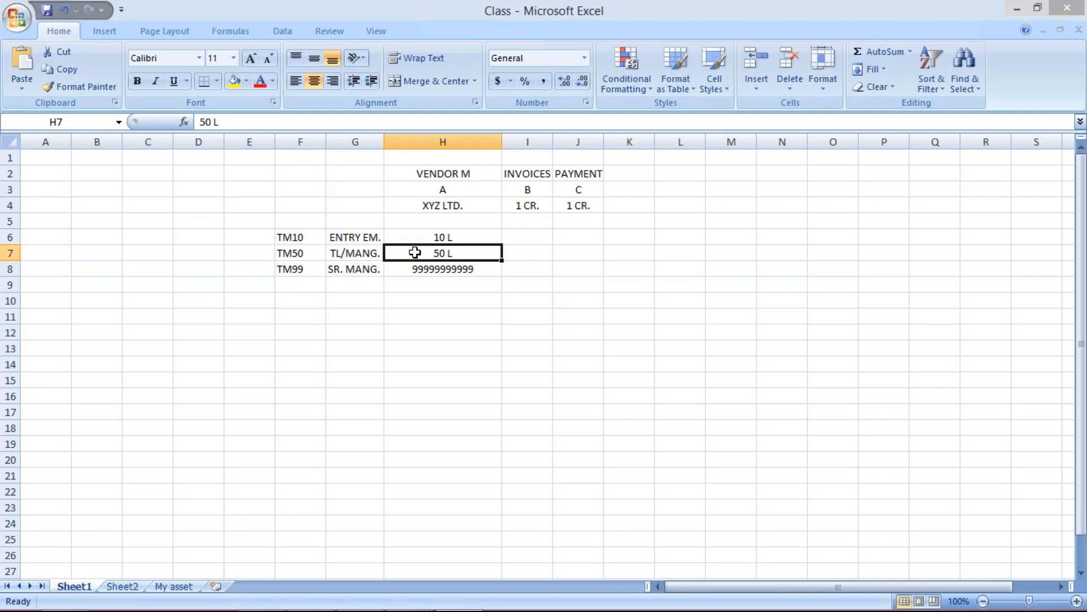
left_click(296, 271)
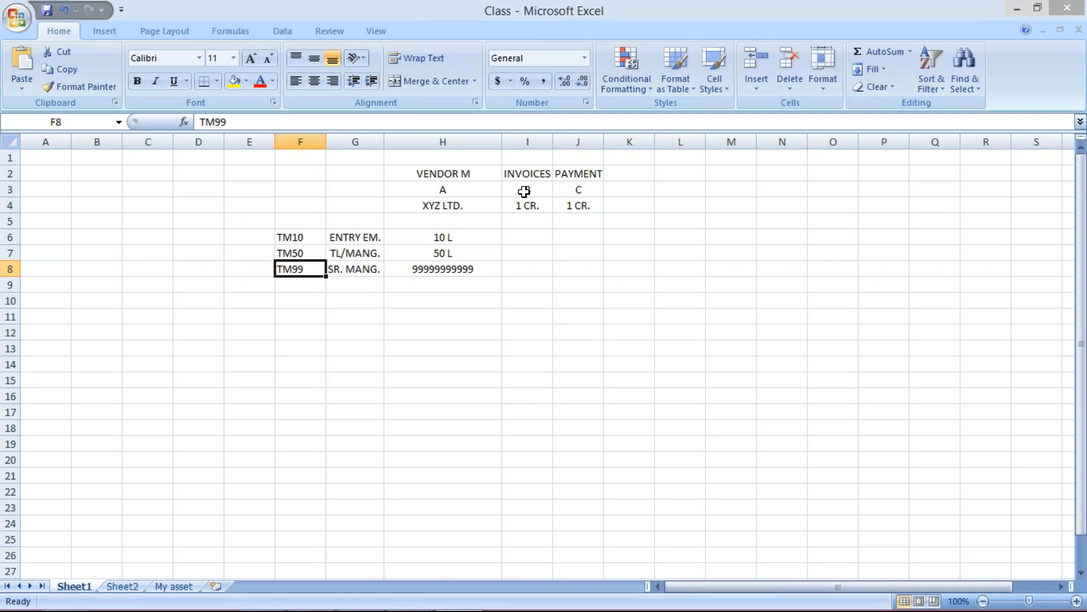
left_click_drag(445, 190, 583, 190)
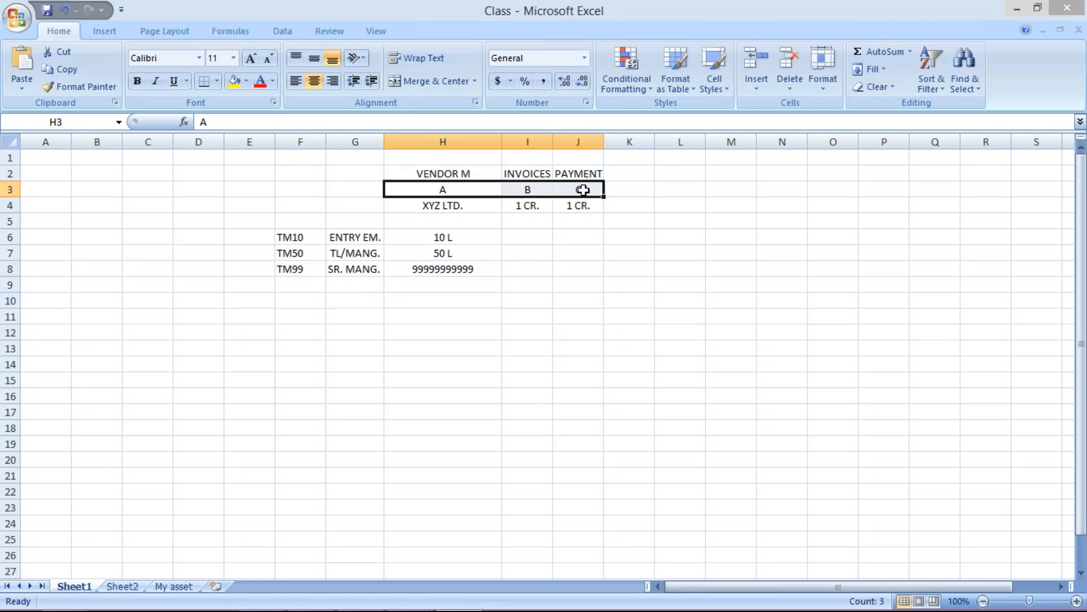
- Add the employees D in cell L3 and E in cell M3, on the same row as A, B and C
left_click(681, 188)
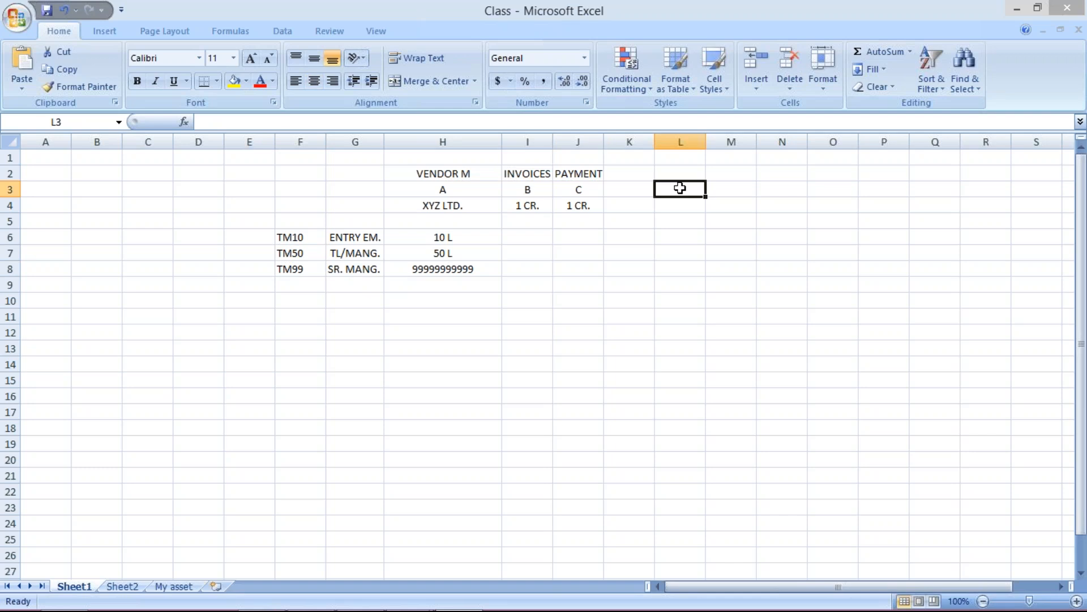
type("D")
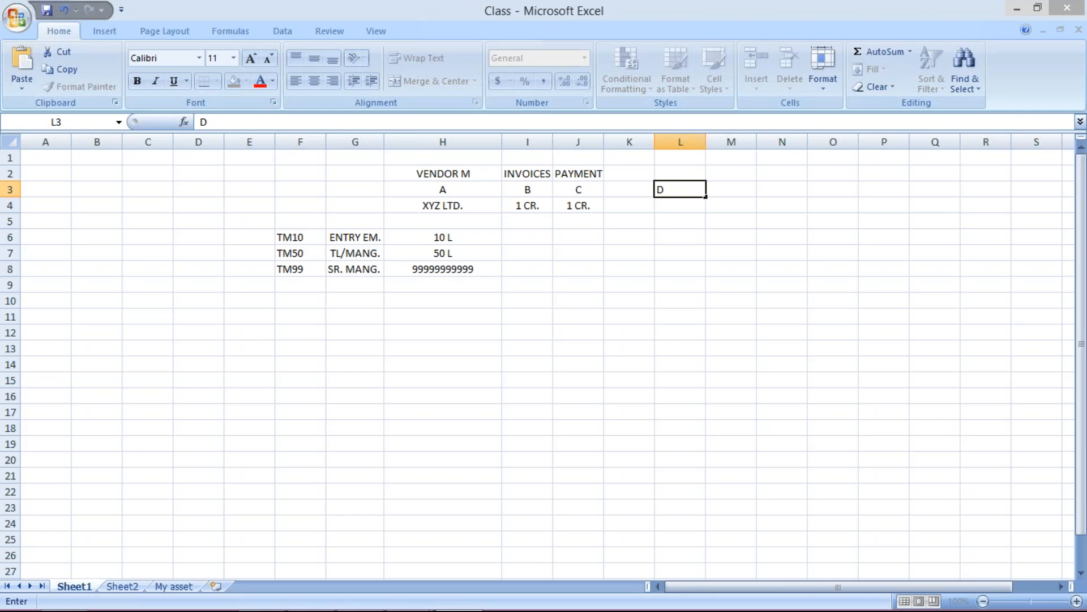
key("Tab")
type("E")
key("Return")
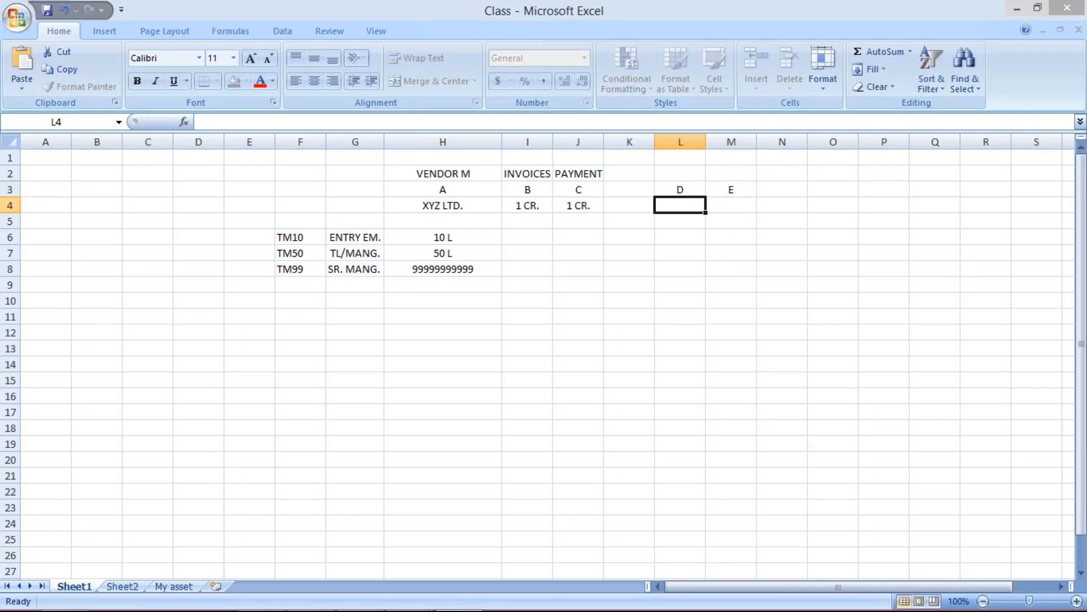
- Add employee F in cell O3, on the same row as employees D and E
left_click(823, 193)
type("F")
key("Return")
left_click(755, 352)
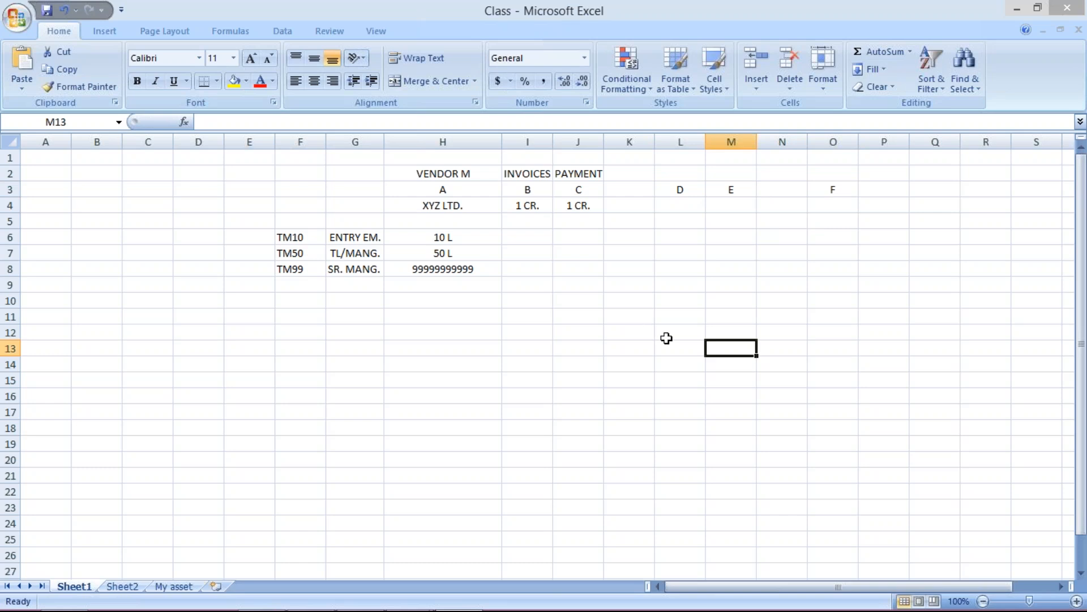
left_click(457, 189)
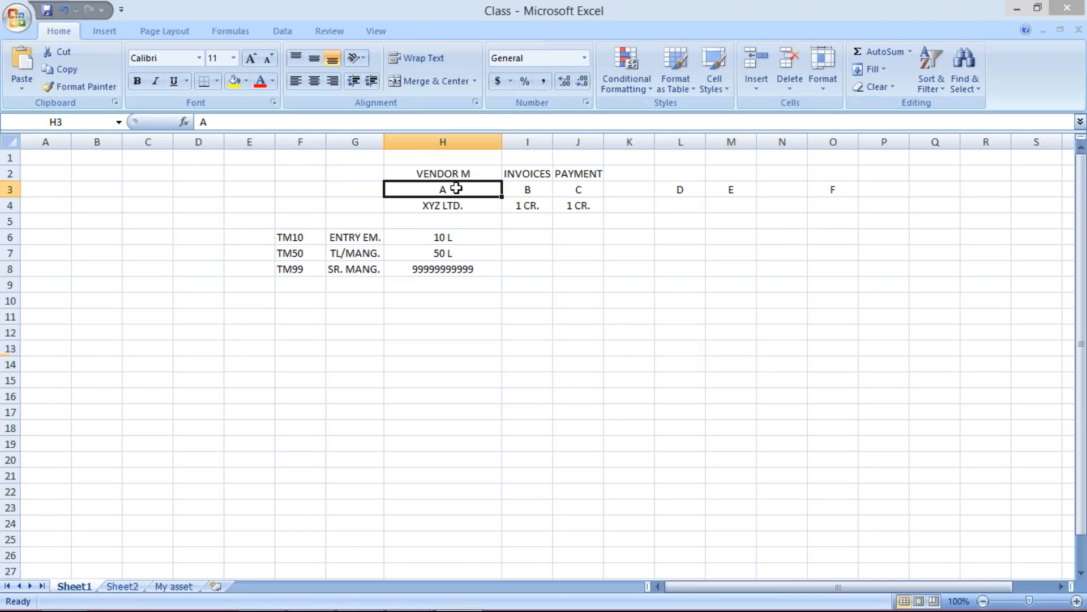
left_click(526, 192)
type("B")
left_click(578, 191)
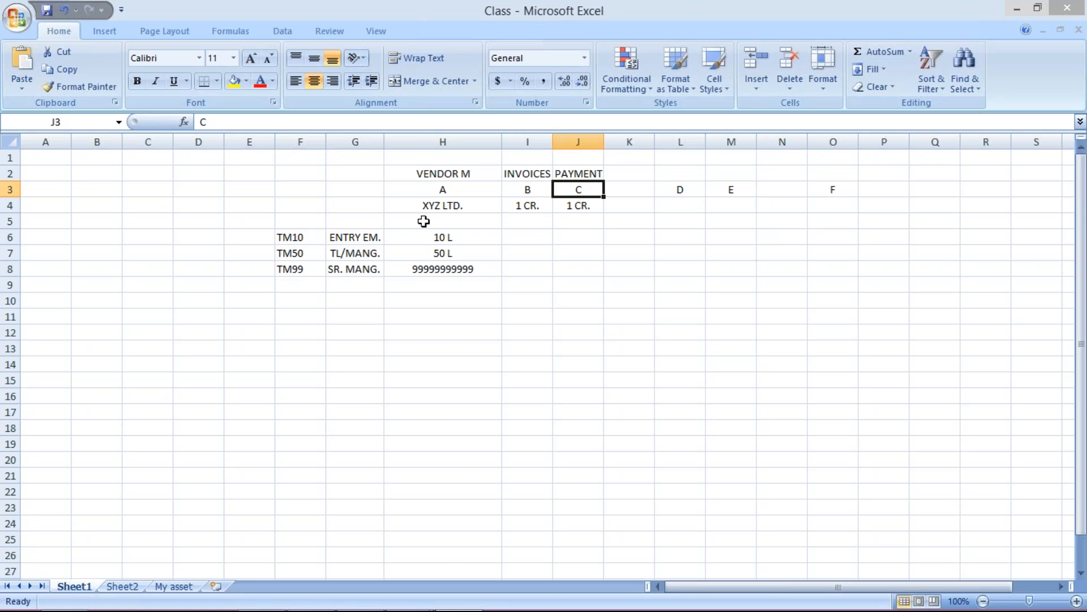
- Enter the heading TG in cell F5, above the tolerance group codes
left_click(238, 236)
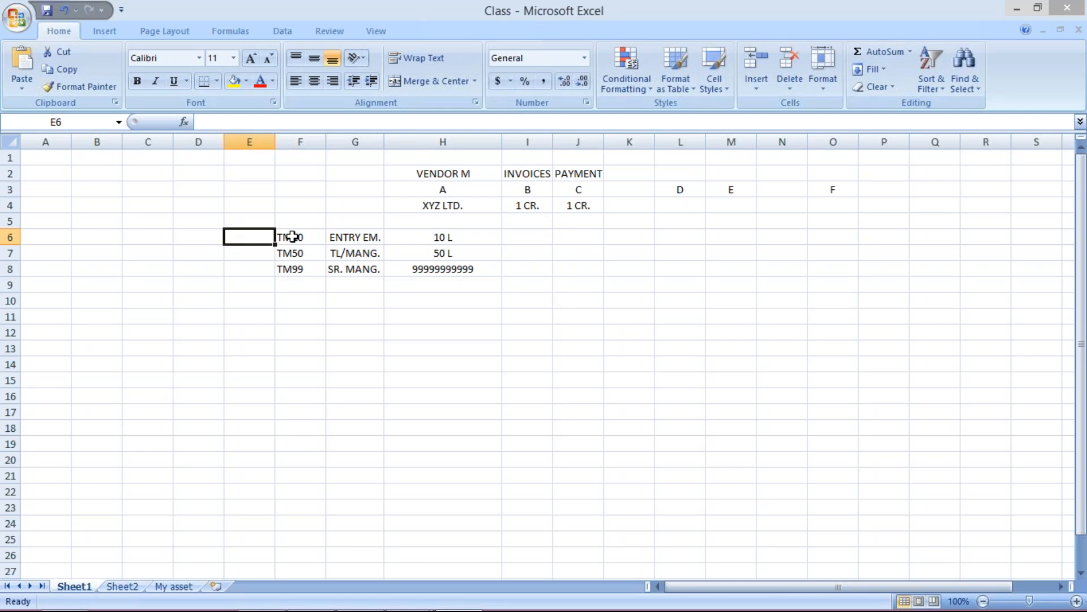
left_click(293, 221)
type("T")
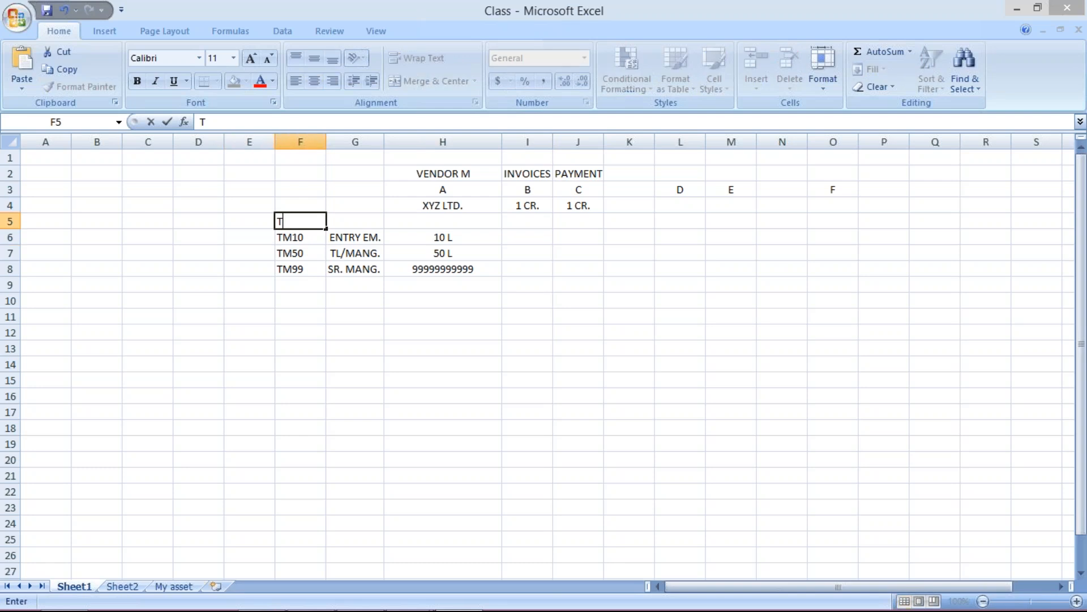
type("G")
key("Return")
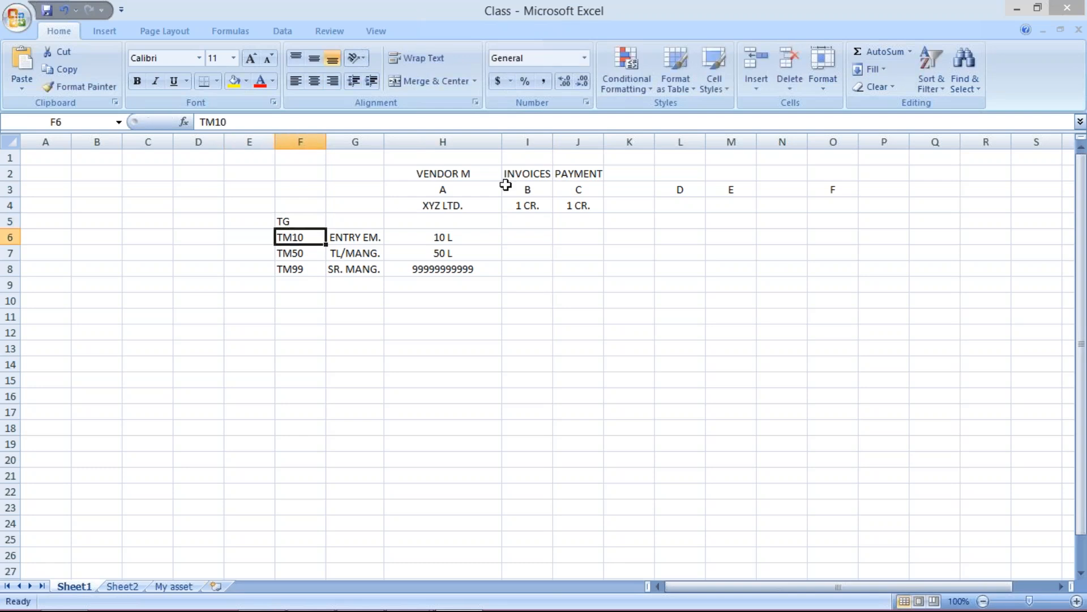
- Assign employees to the tolerance groups by entering ABC in E6, DE in E7 and F in E8
left_click(241, 239)
type("ABC")
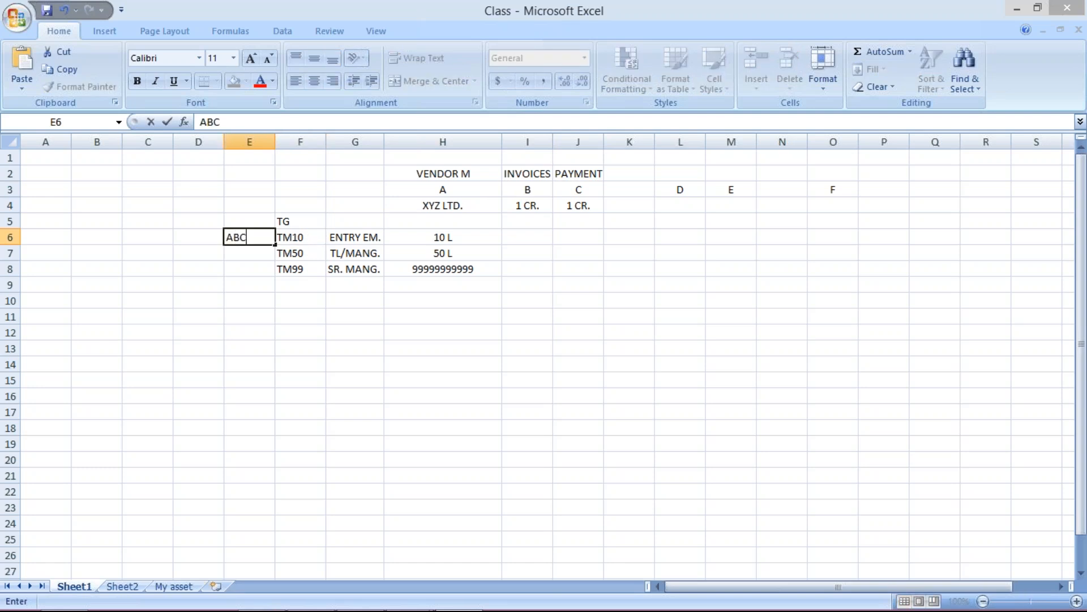
key("Return")
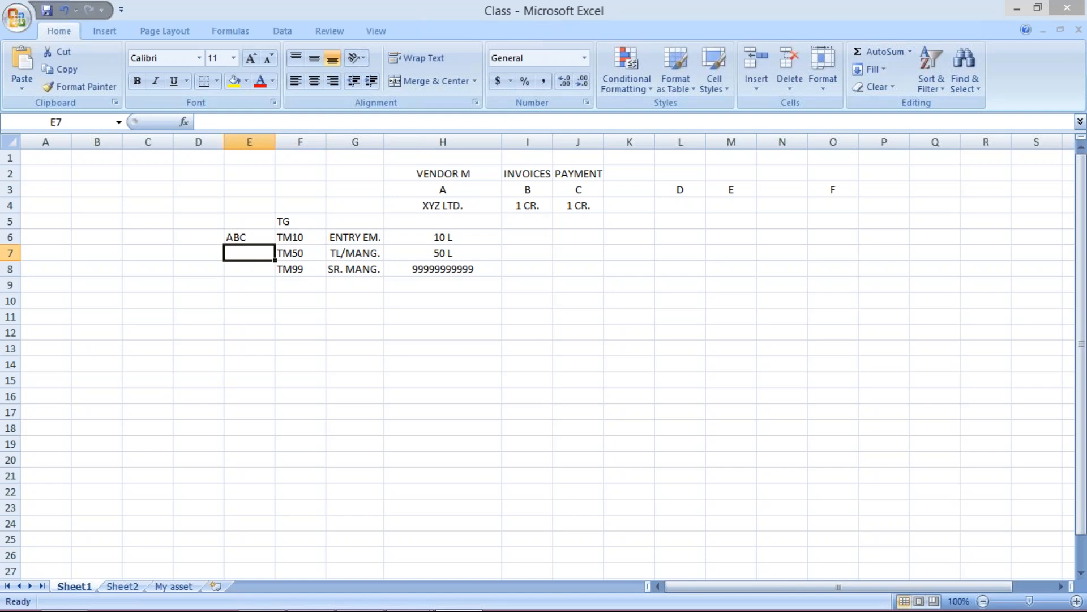
left_click(305, 233)
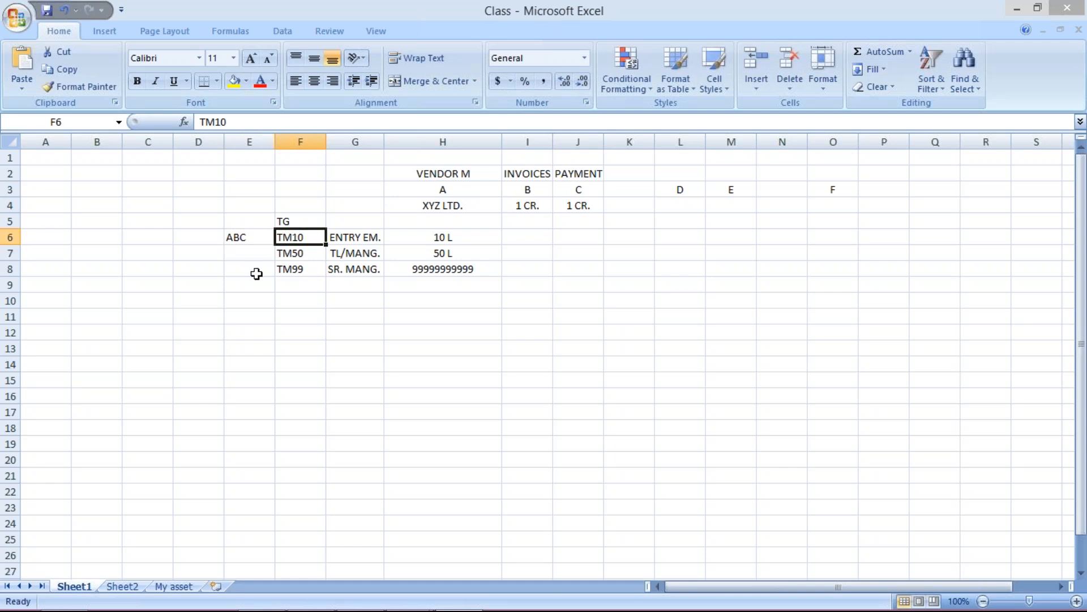
left_click(243, 251)
type("DE")
key("Return")
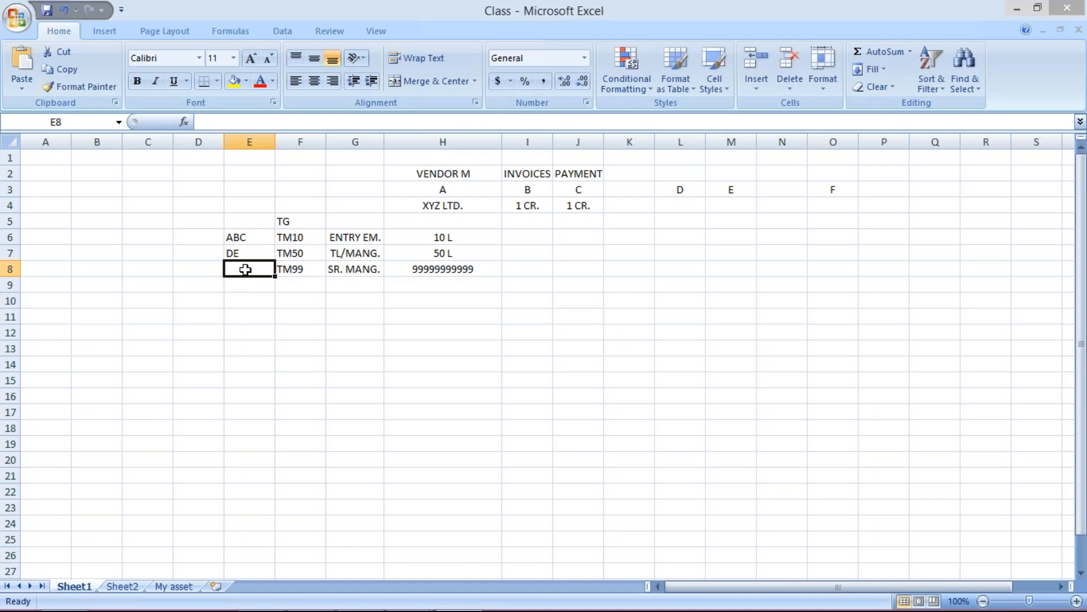
type("F")
key("Return")
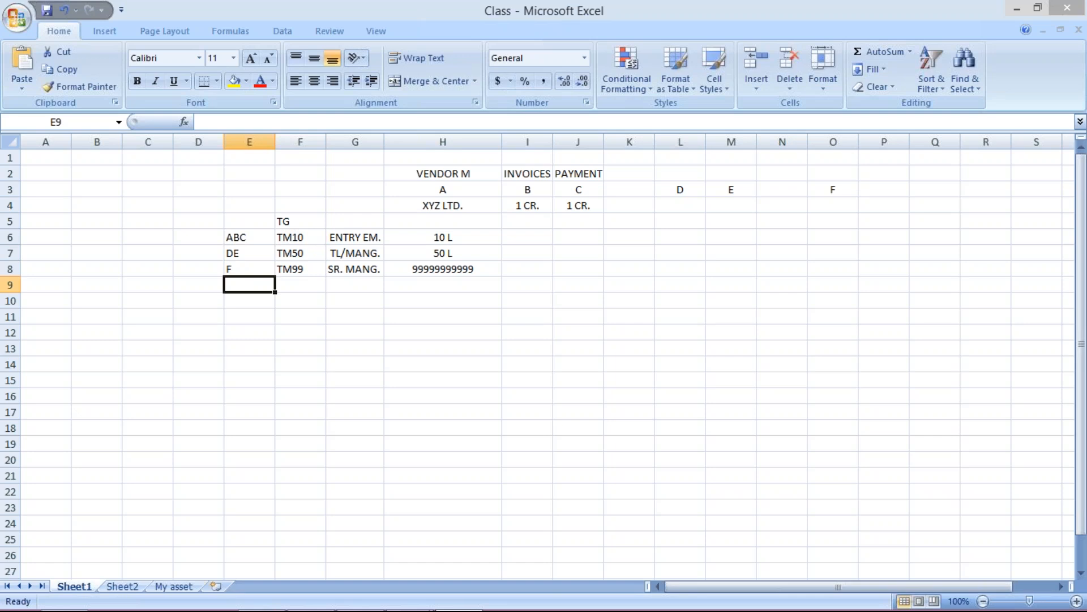
- Switch to the SAP Change View window and inspect the session's system information, including the logged-on user ID
left_click(237, 239)
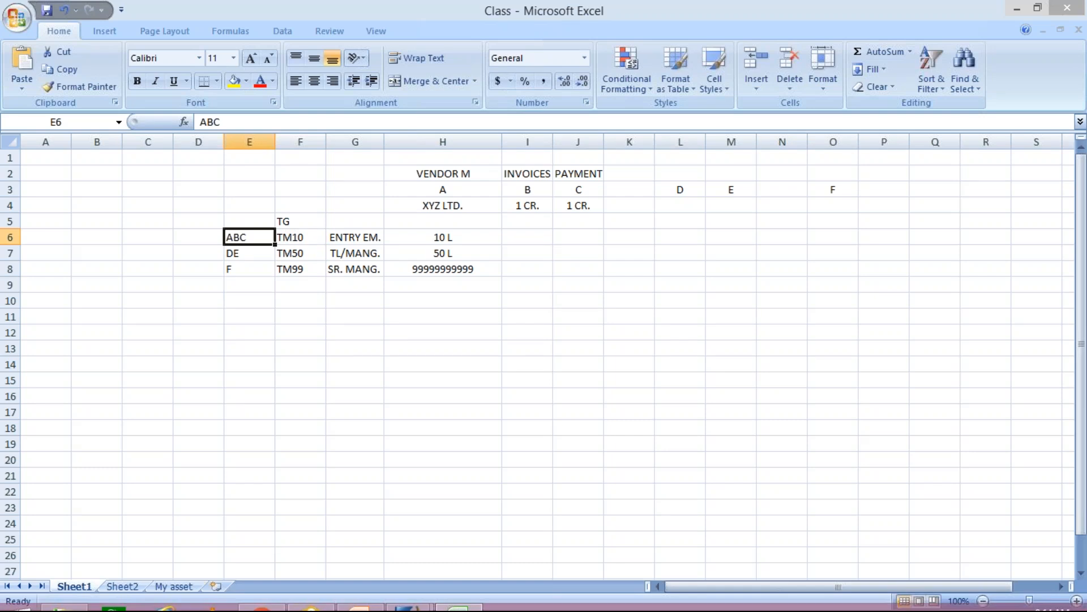
left_click(413, 604)
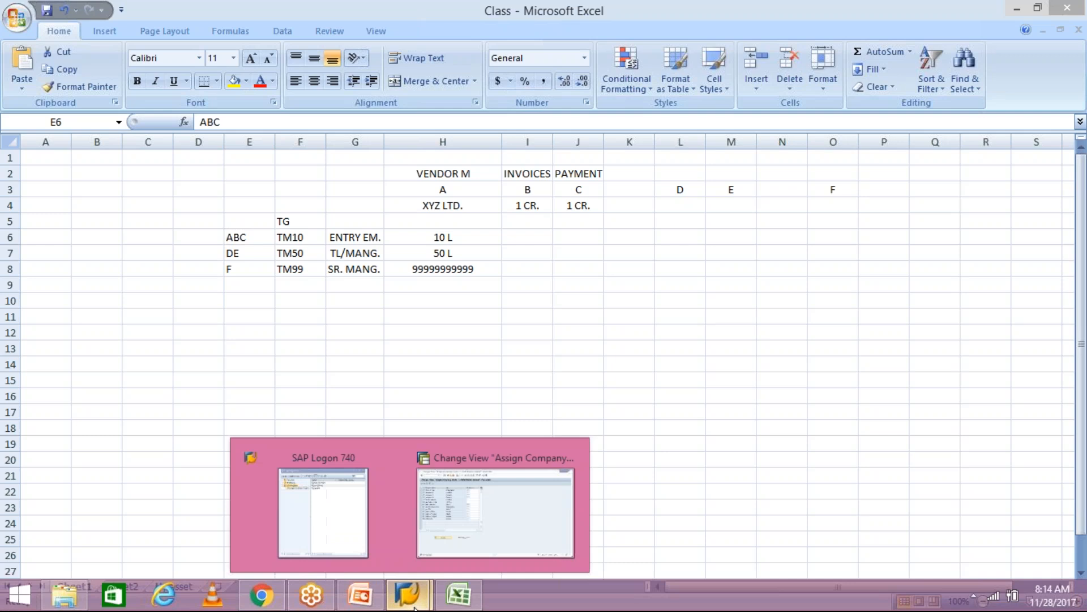
mouse_move(490, 545)
left_click(490, 545)
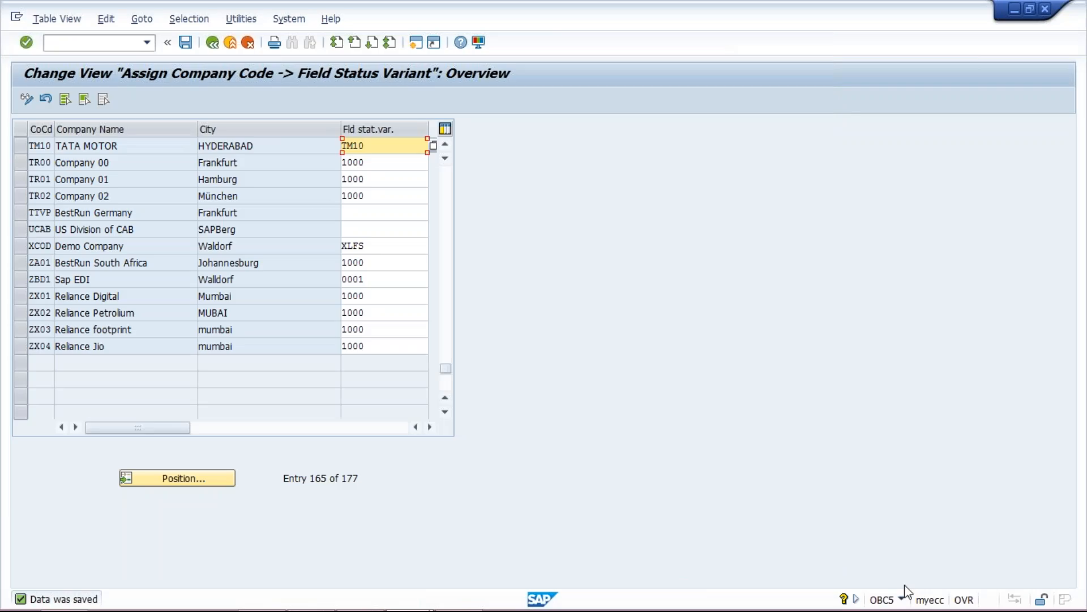
left_click(902, 600)
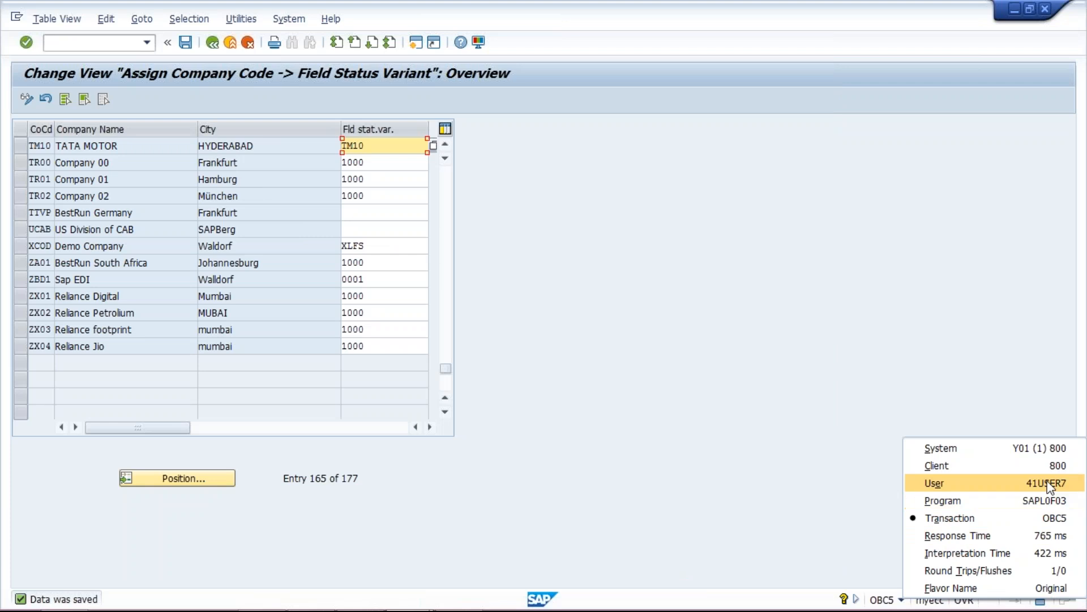
left_click(670, 471)
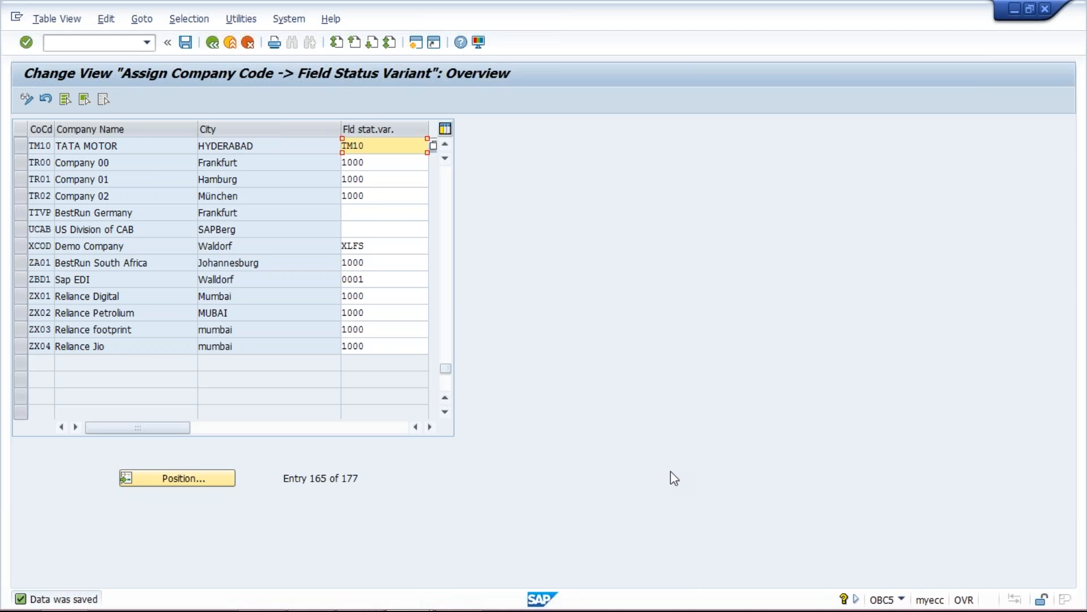
left_click(902, 599)
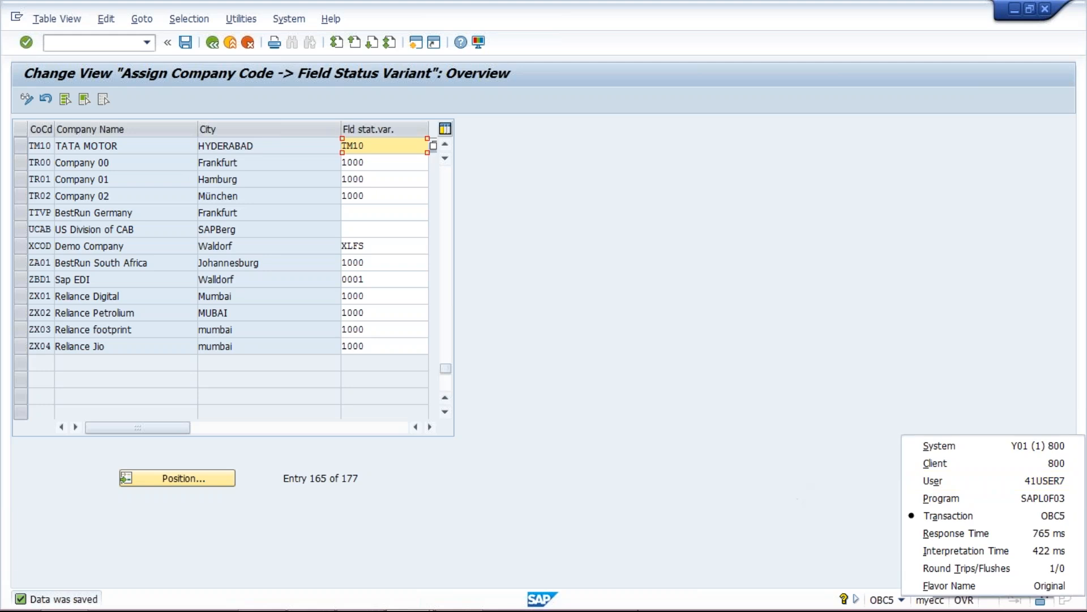
- Return to Excel and examine which employees in E6 to E8 belong to tolerance groups TM10, TM50 and TM99
left_click(458, 594)
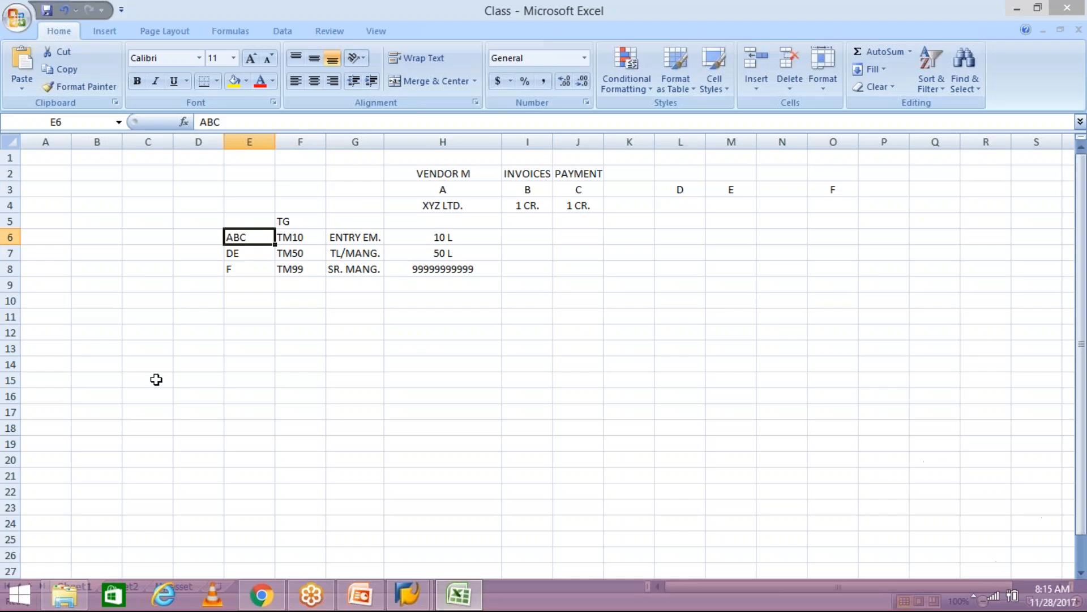
left_click(291, 236)
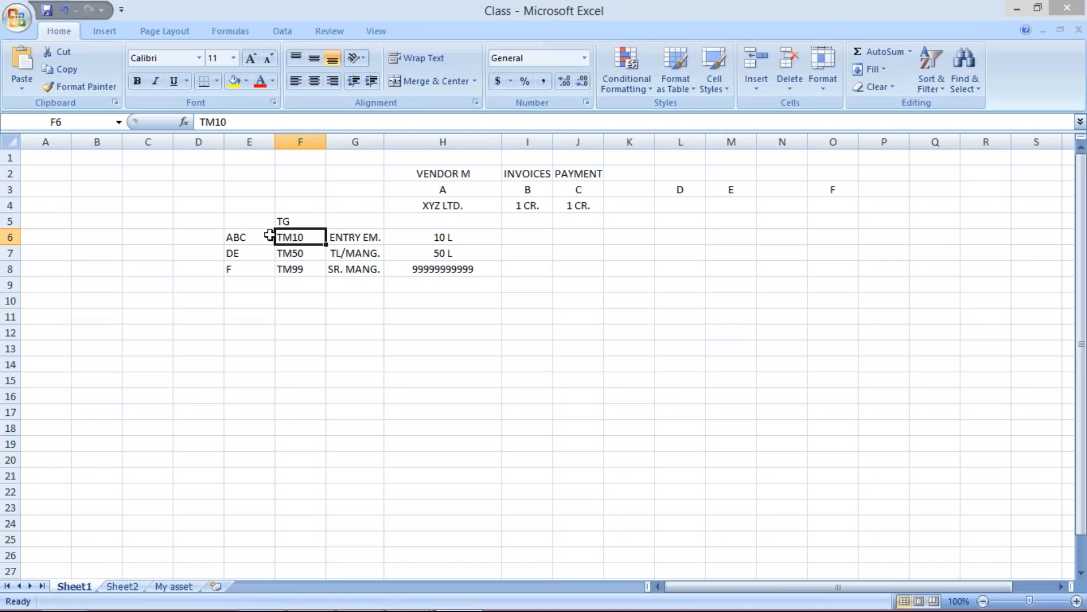
left_click(260, 235)
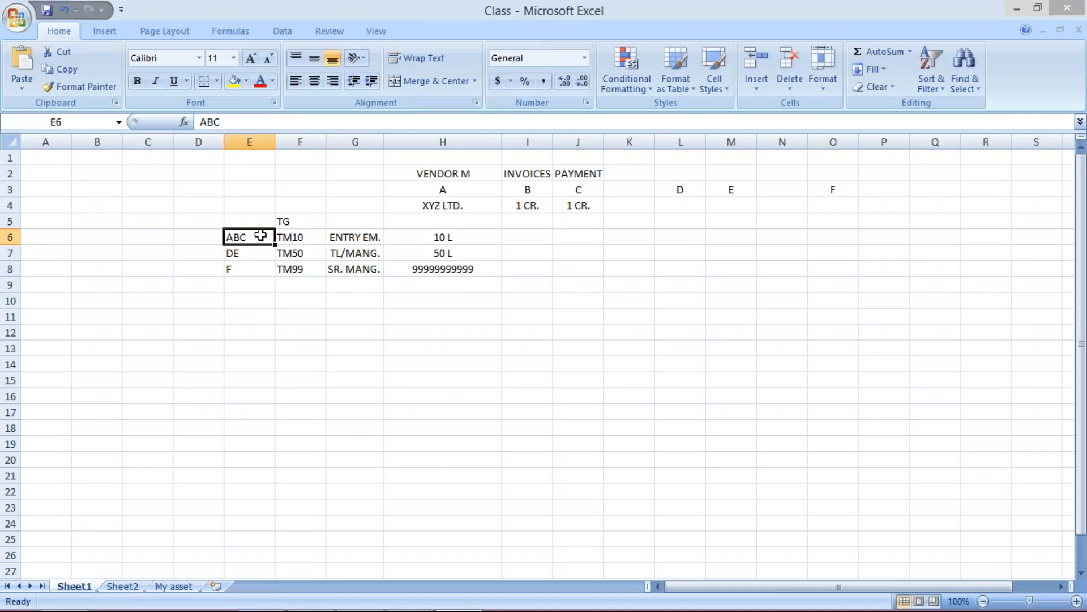
left_click(252, 253)
left_click(242, 269)
left_click(239, 236)
left_click(249, 253)
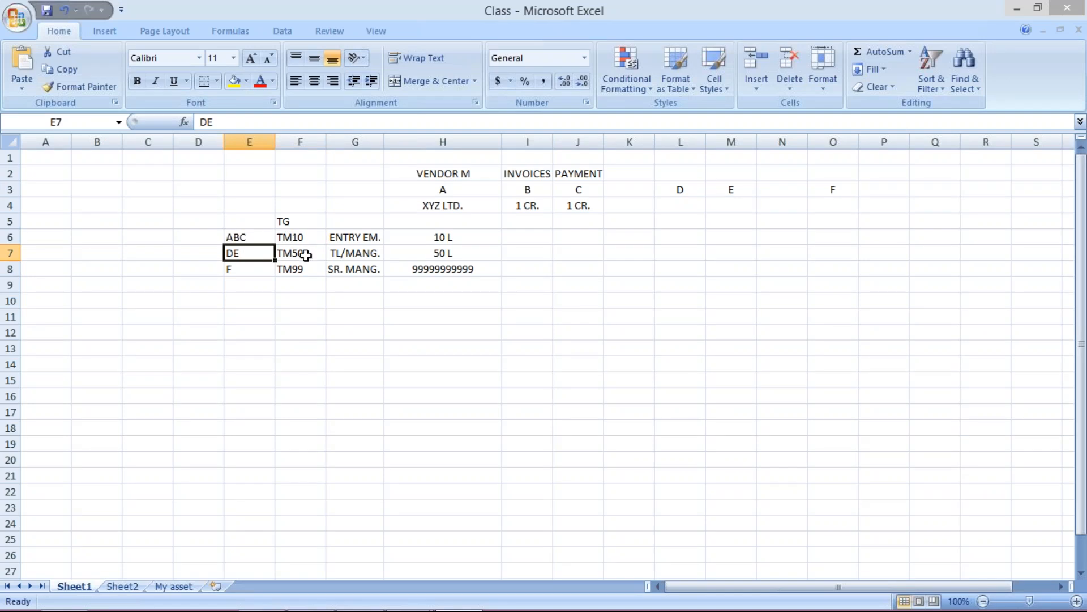
left_click(237, 270)
left_click(293, 271)
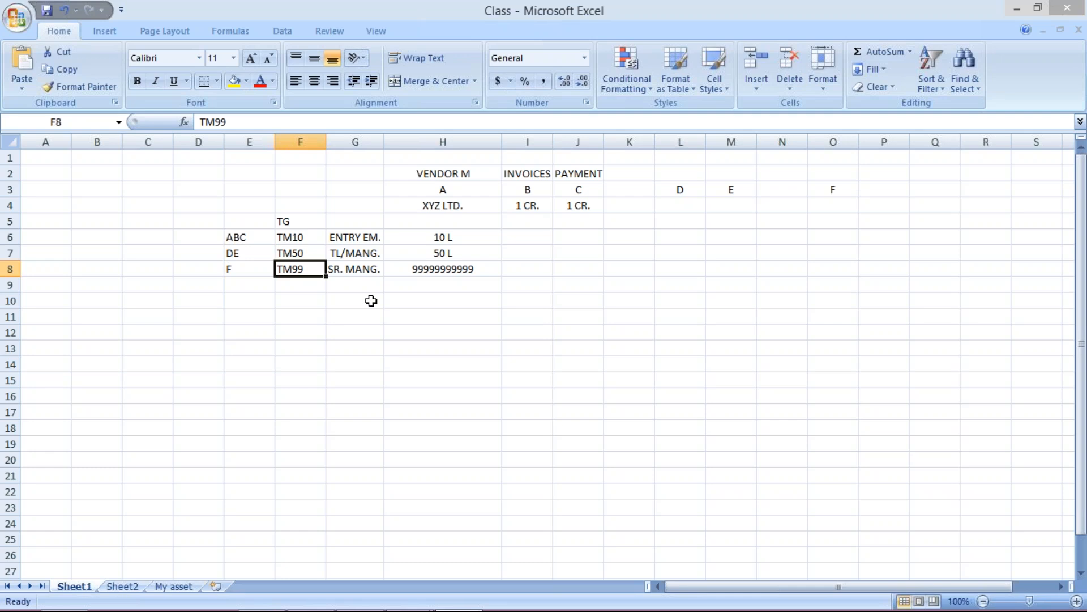
- Highlight employees A, B and C in cells H3 to J3 with a yellow fill
left_click_drag(455, 190, 585, 181)
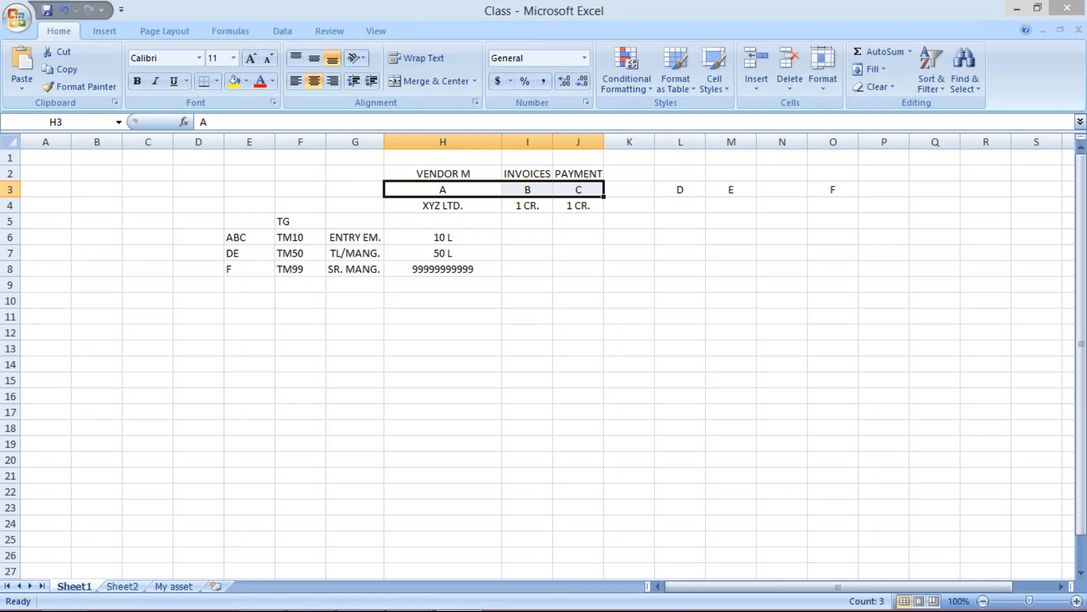
left_click(232, 88)
left_click(469, 314)
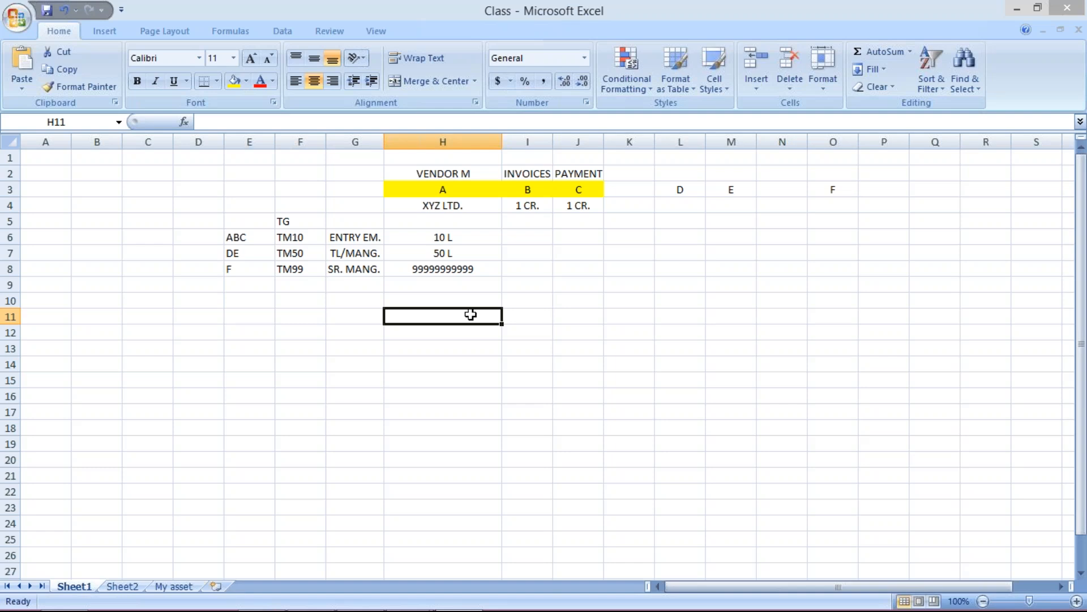
- Examine the highlighted employees' vendor and invoice entries against the limit of tolerance group TM10
left_click(453, 189)
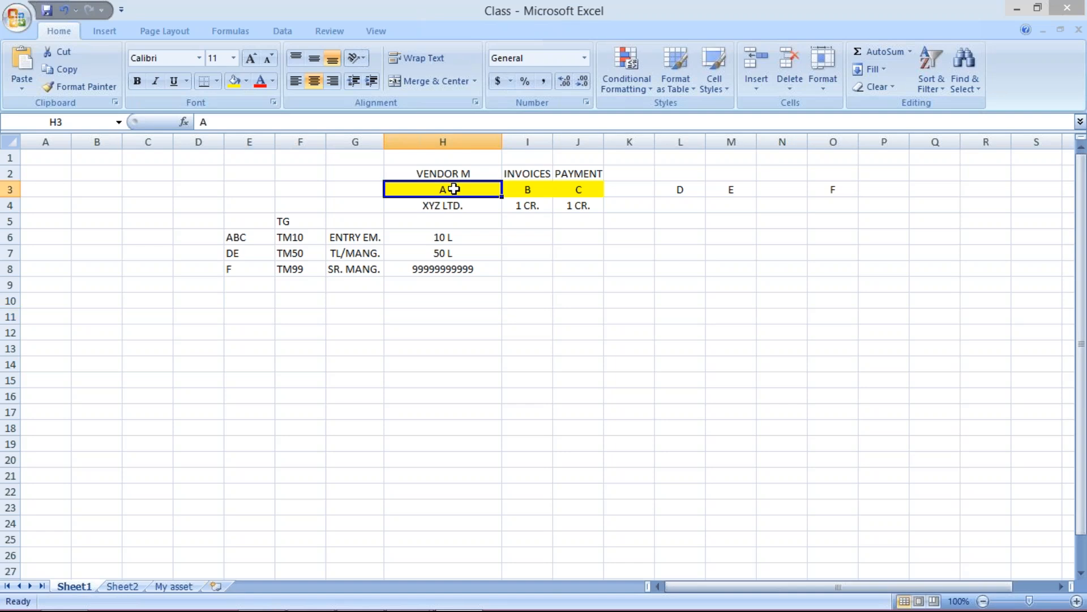
left_click(452, 202)
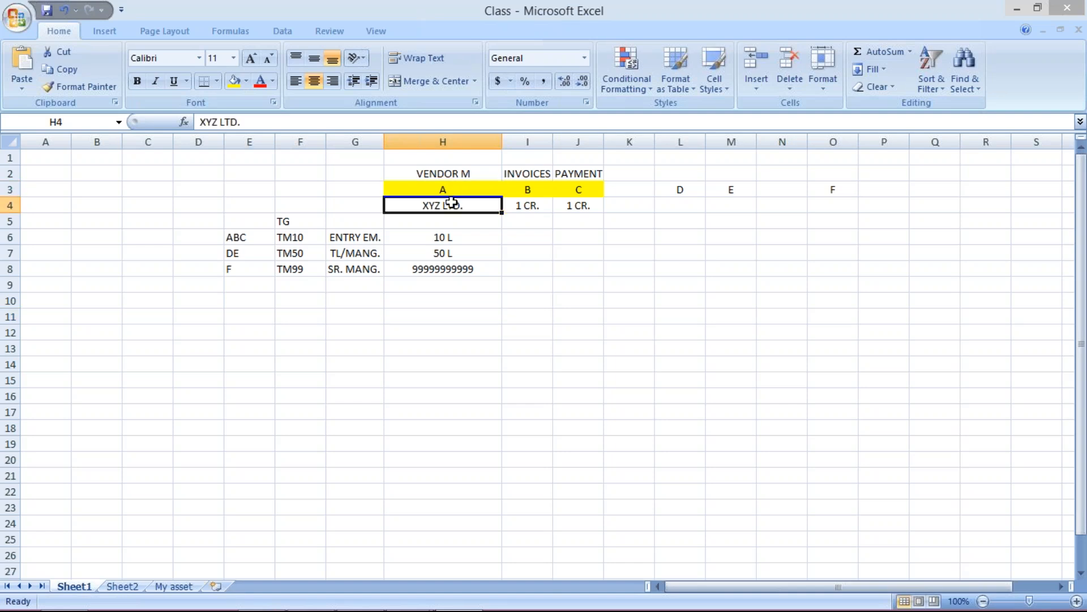
left_click(540, 205)
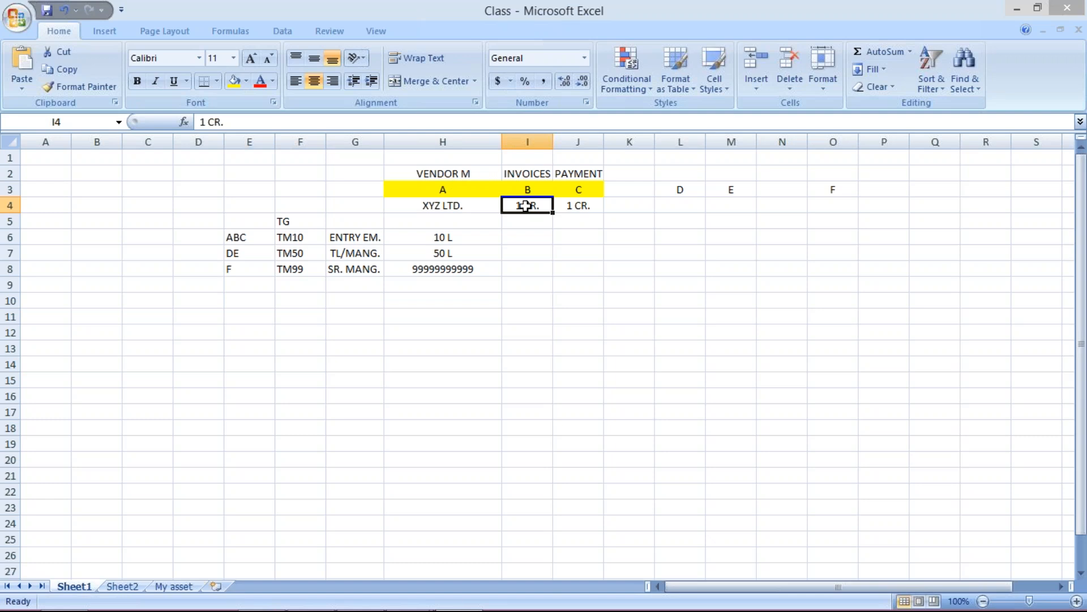
left_click(527, 192)
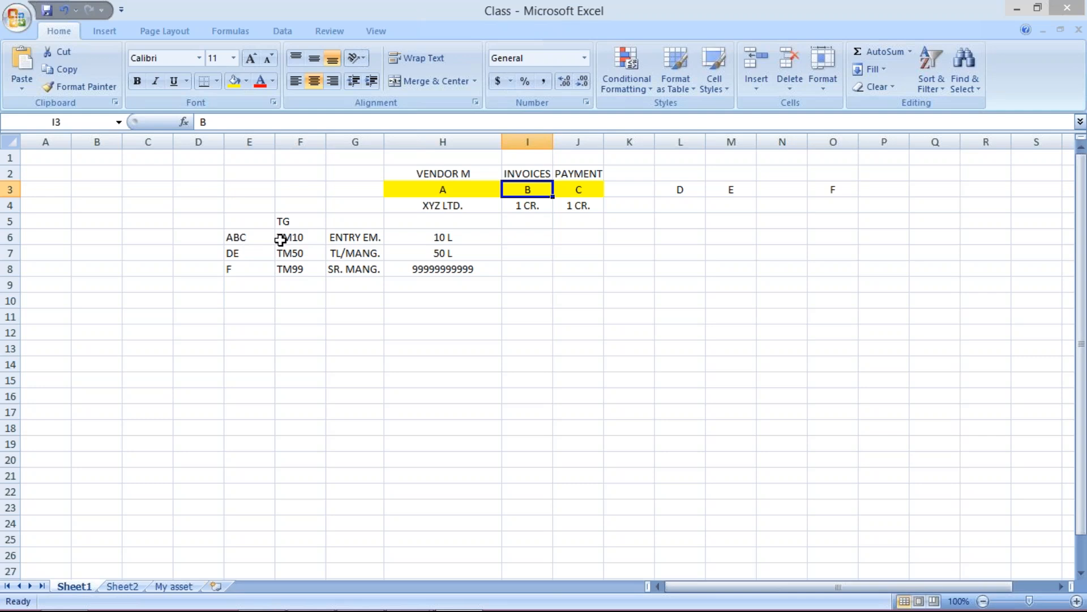
left_click(247, 236)
left_click(296, 235)
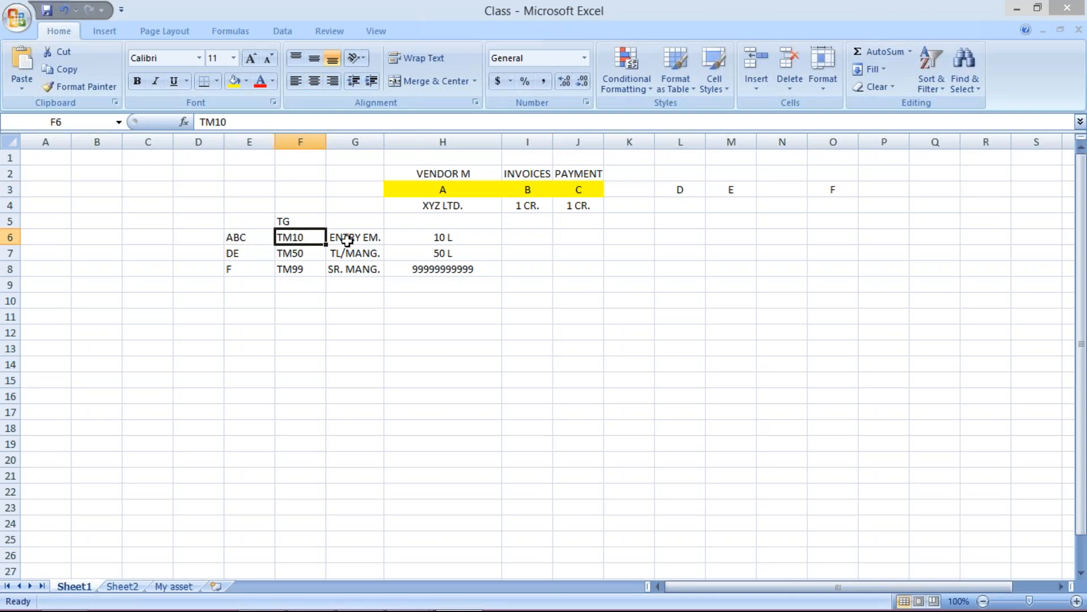
left_click(413, 240)
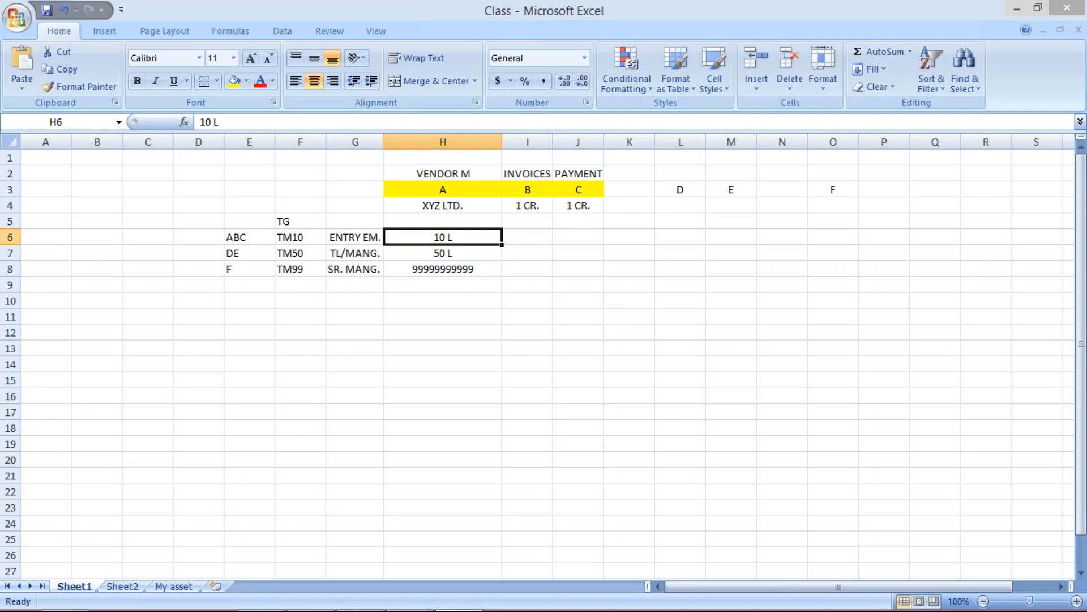
left_click(522, 194)
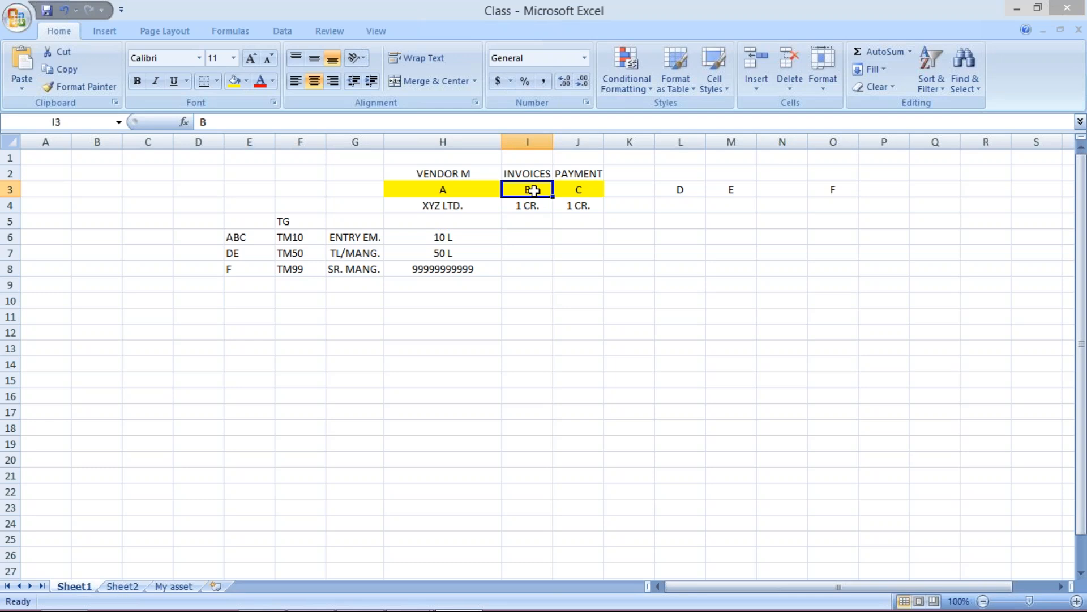
left_click(583, 188)
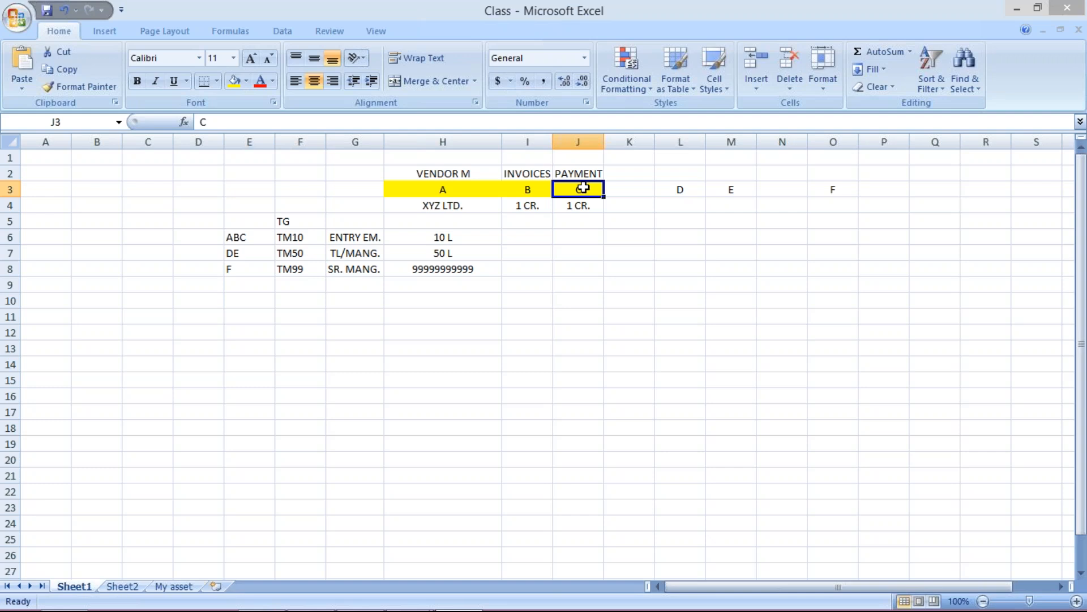
- Set the entry employees' TM10 limit in cell H6 to 5 L
left_click(424, 237)
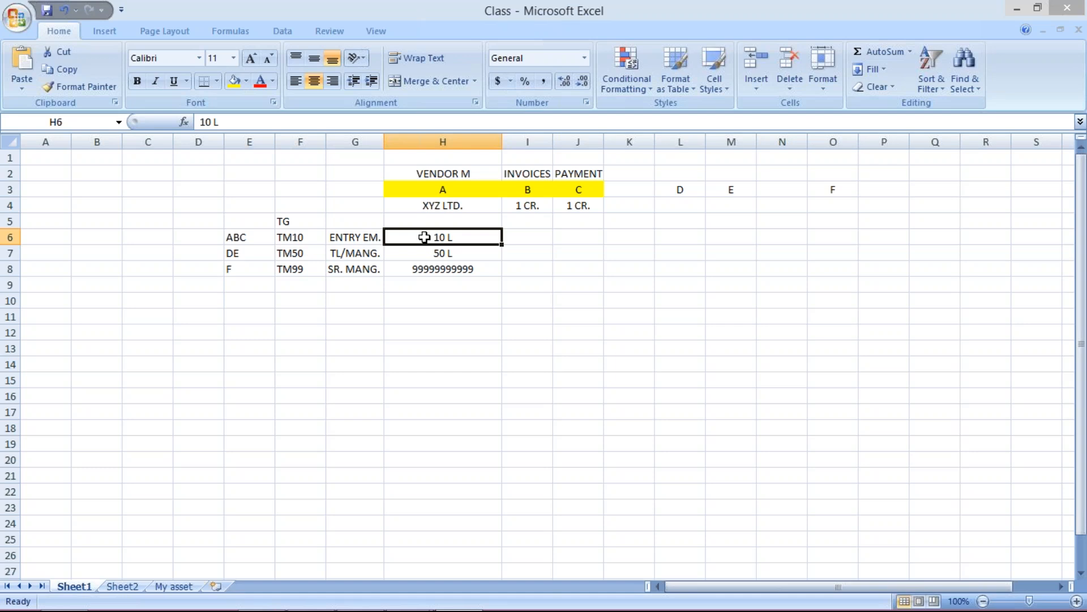
type("5 L")
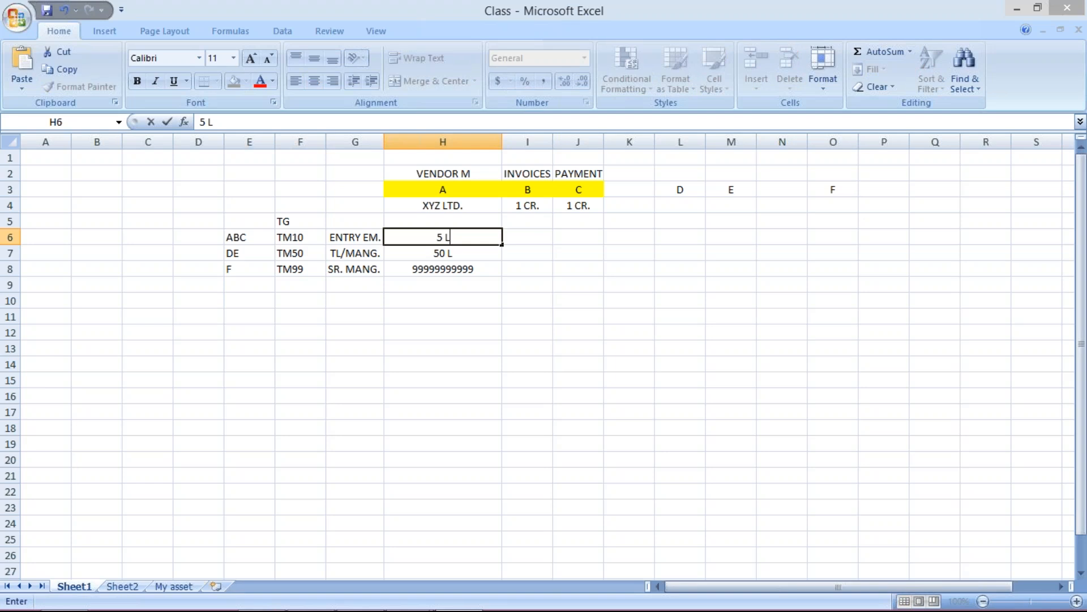
key("Return")
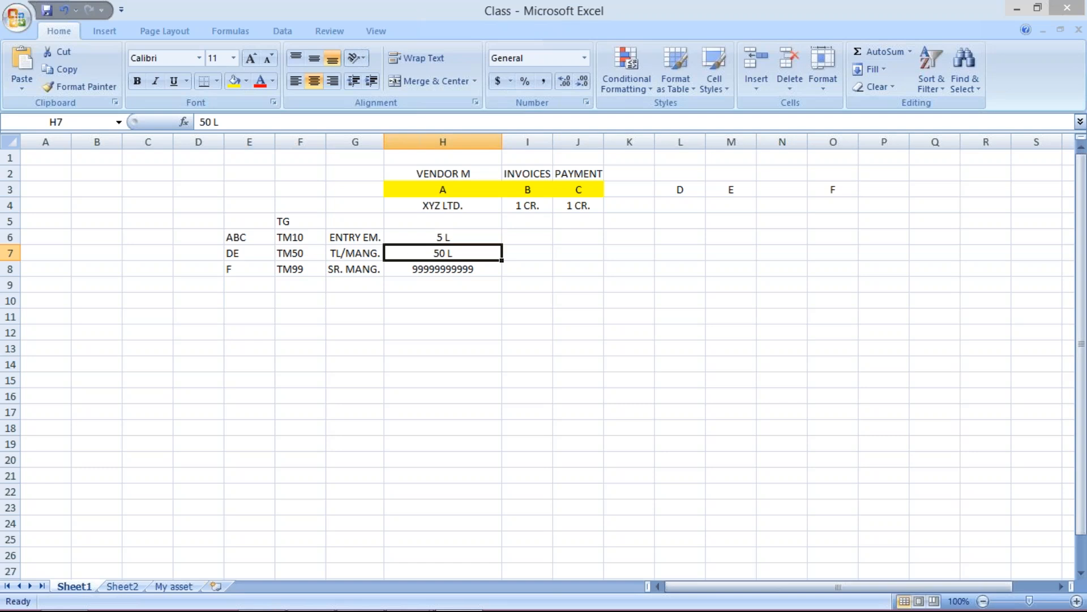
- Examine the limits of tolerance groups TM10, TM50 and TM99 in H6 to H8, and consult the PowerPoint slide on tolerance limits
left_click(423, 269)
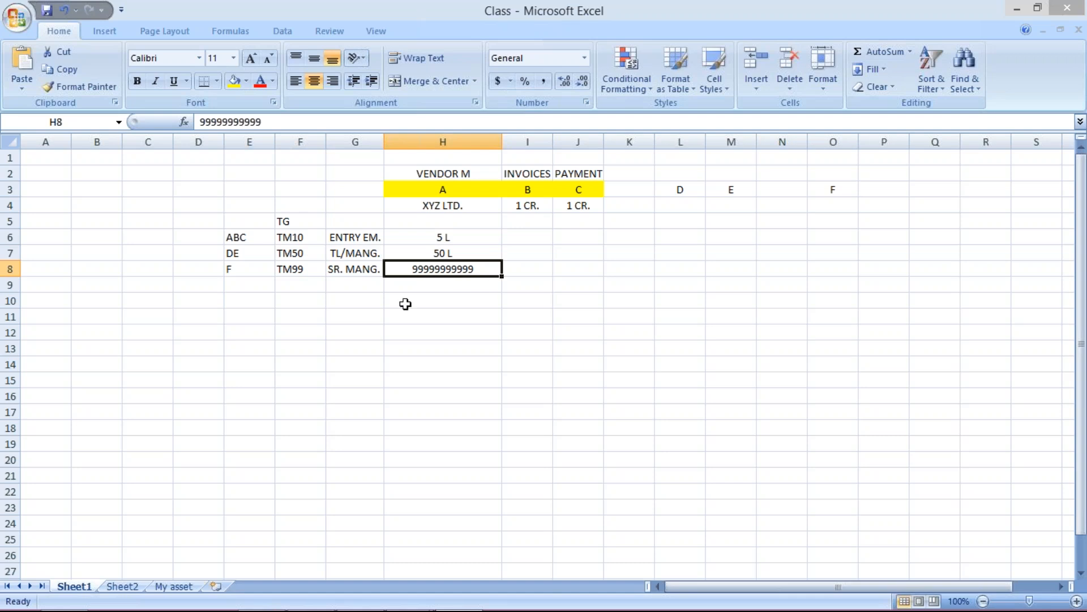
left_click(444, 238)
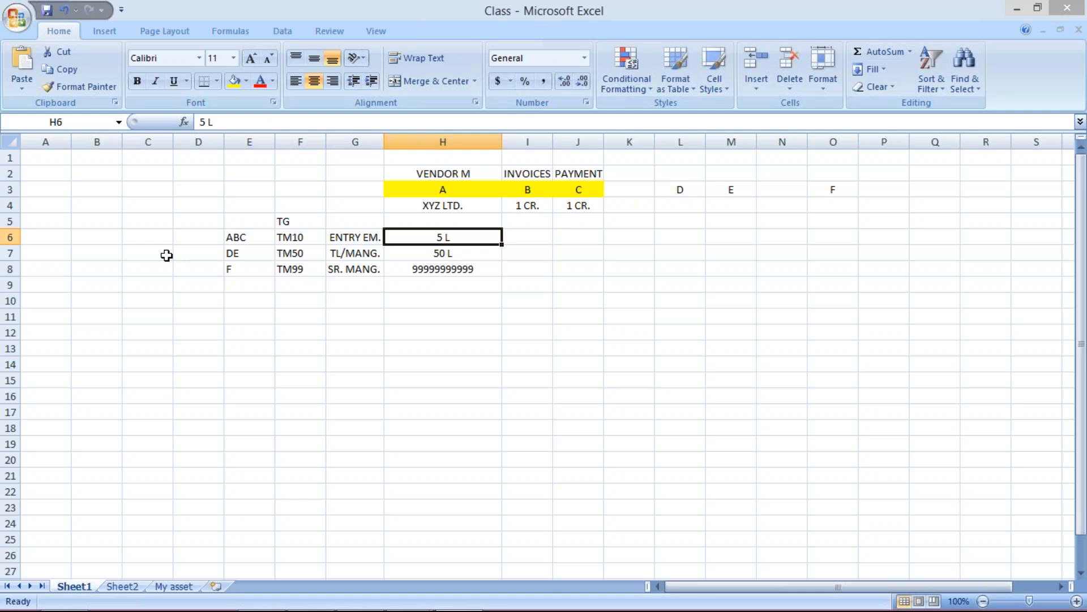
left_click(242, 237)
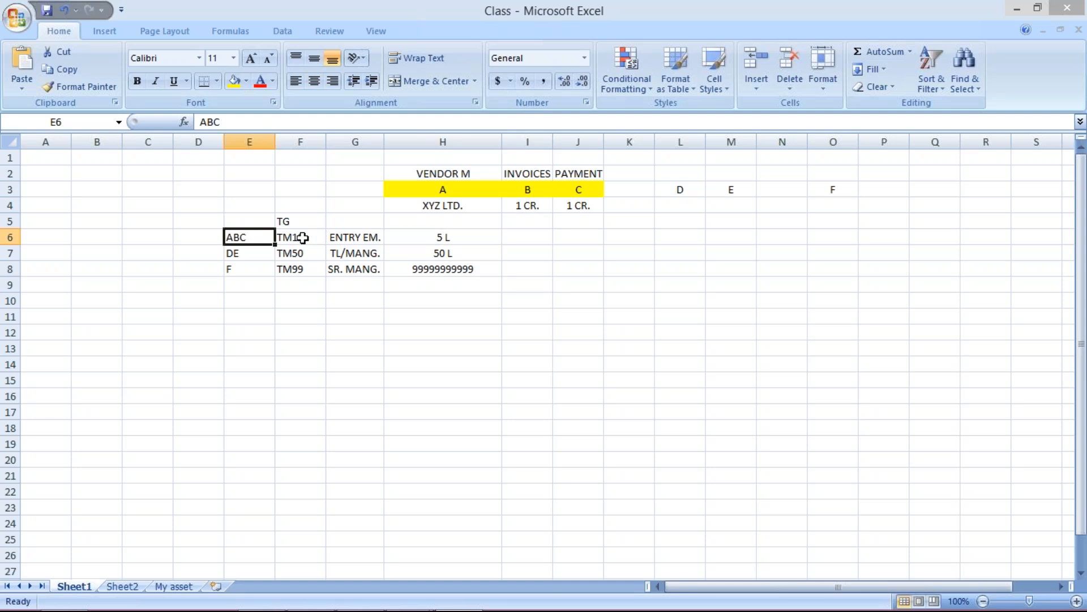
left_click(470, 233)
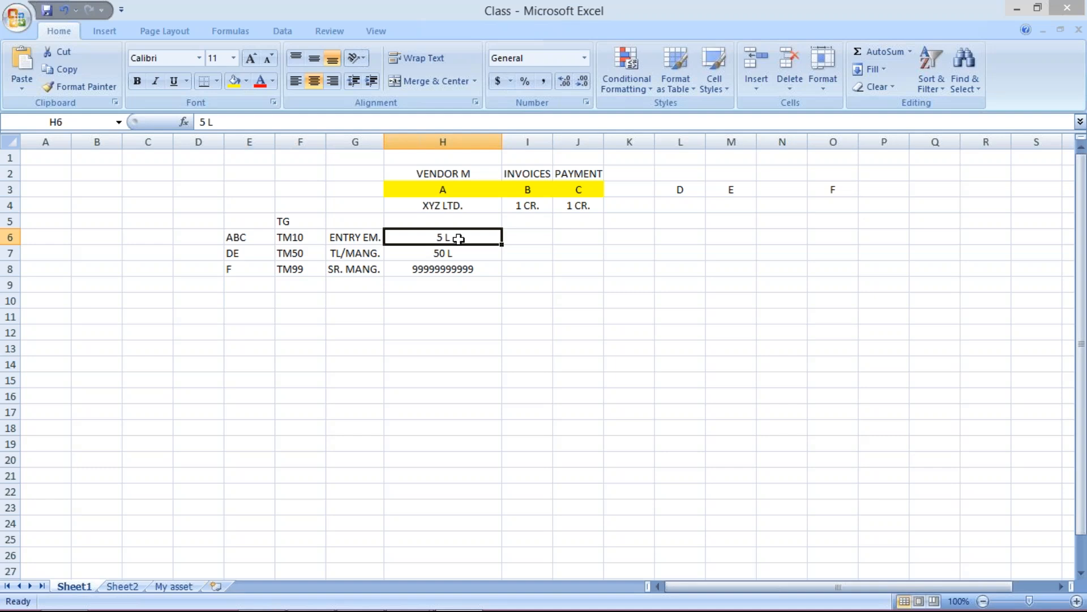
left_click(428, 256)
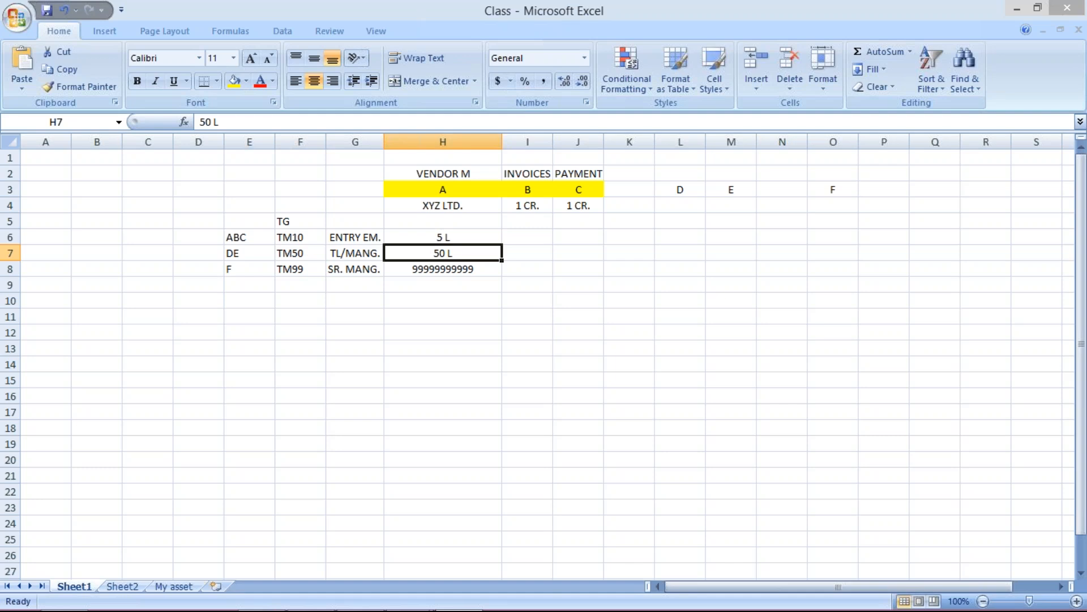
left_click(428, 271)
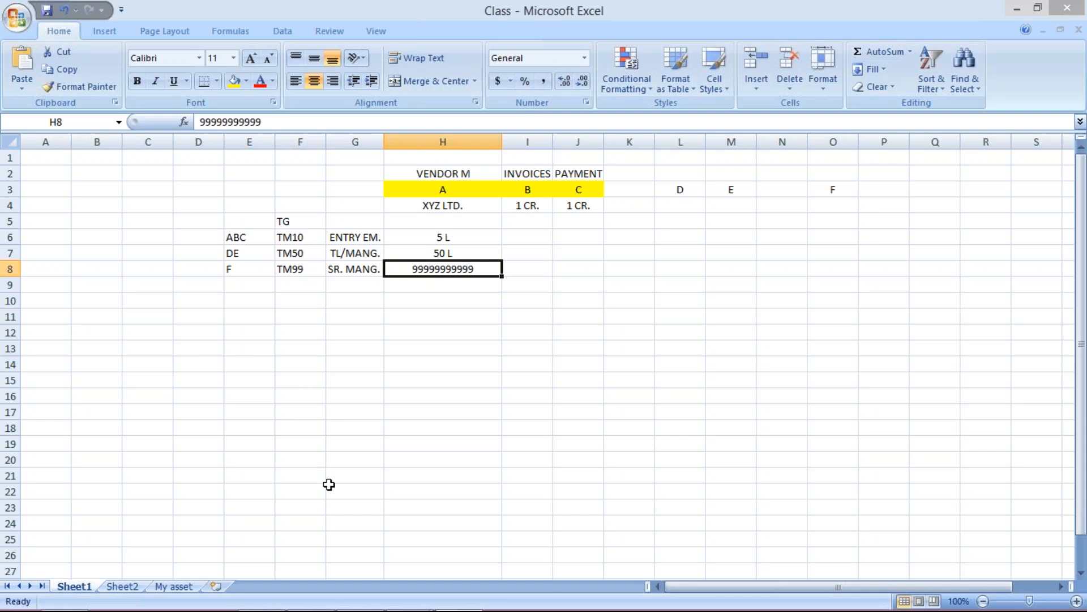
left_click(357, 594)
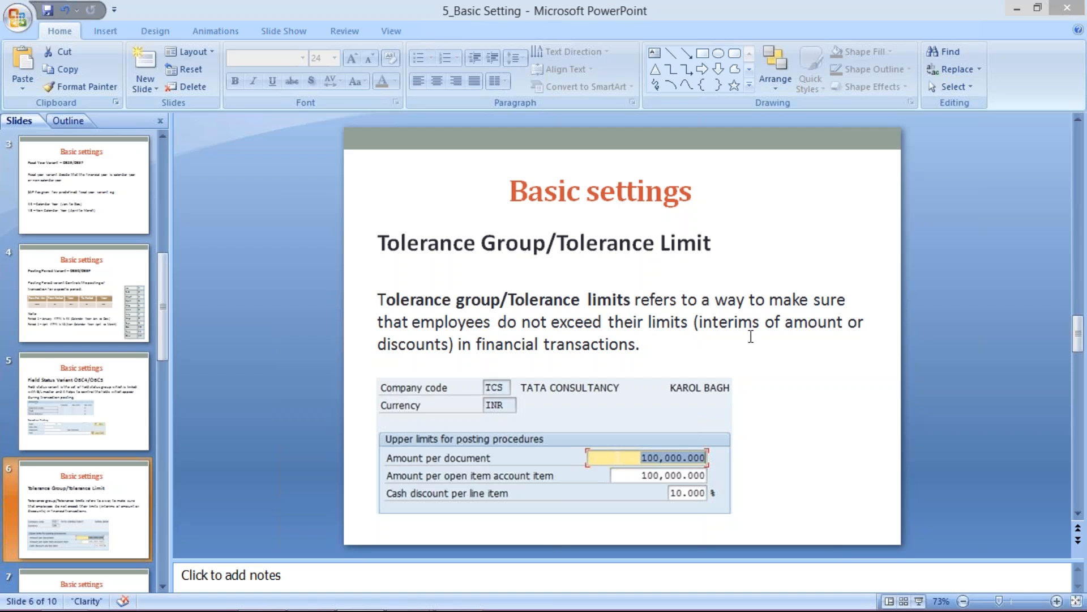
mouse_move(502, 607)
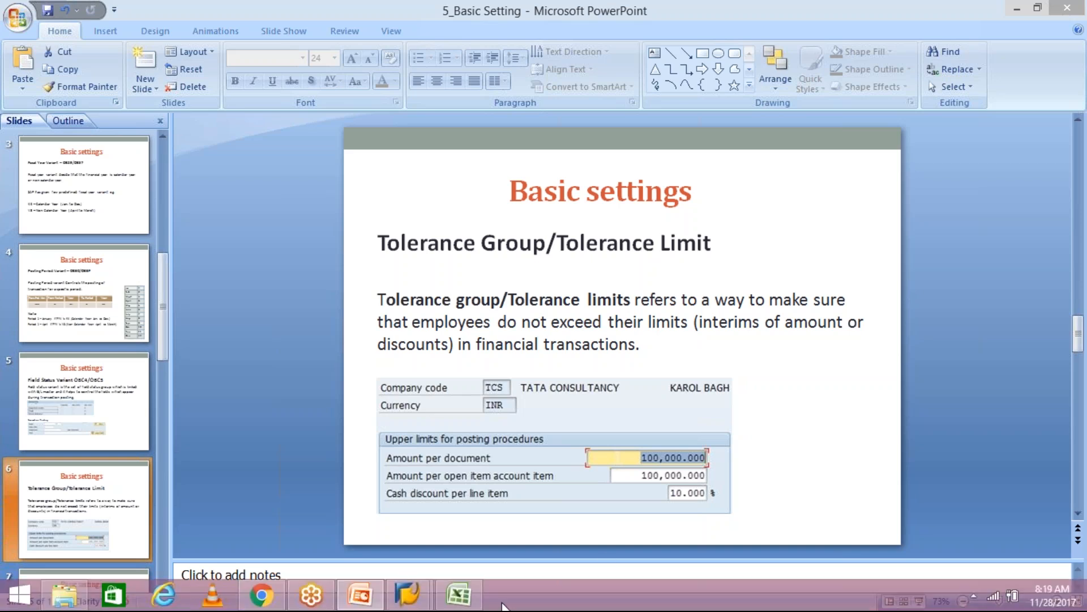
- Return to Excel and enter the discount limits 5 for TM10 in cell I6 and 10 for TM50 in cell I7
left_click(458, 595)
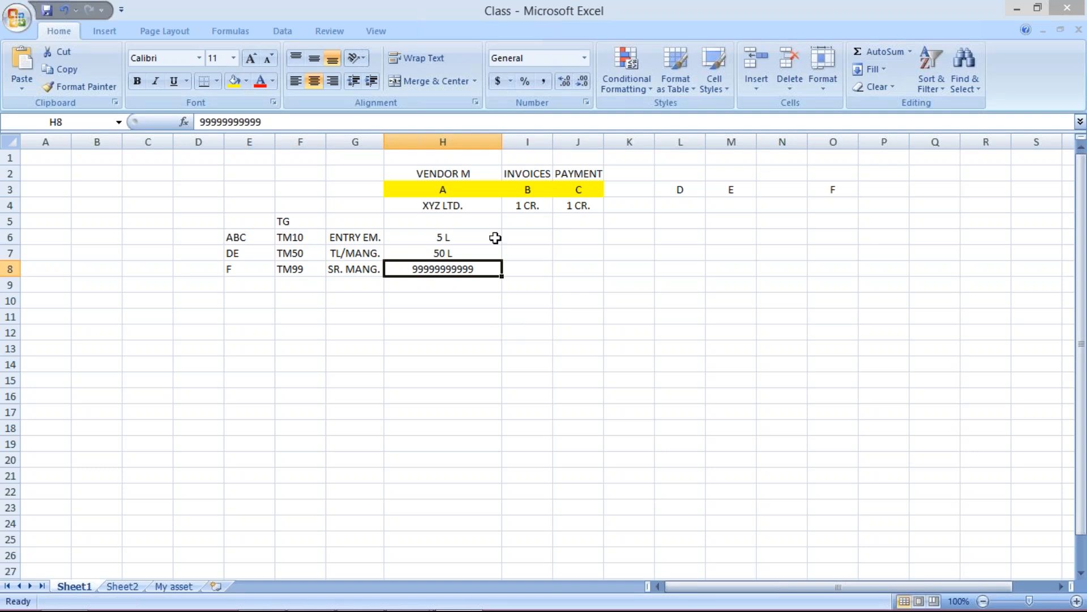
left_click(514, 235)
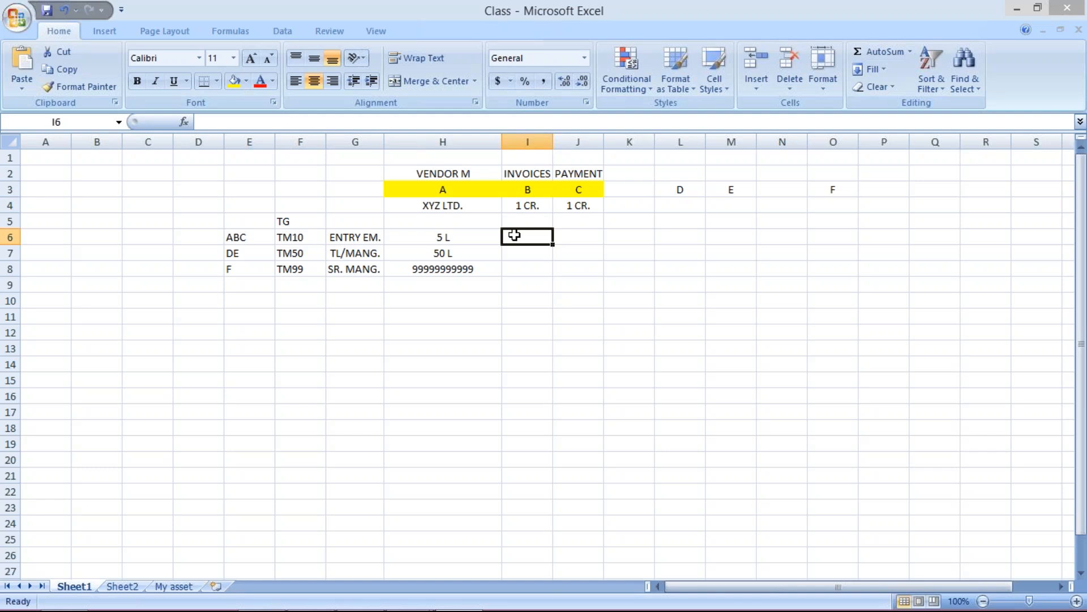
type("5")
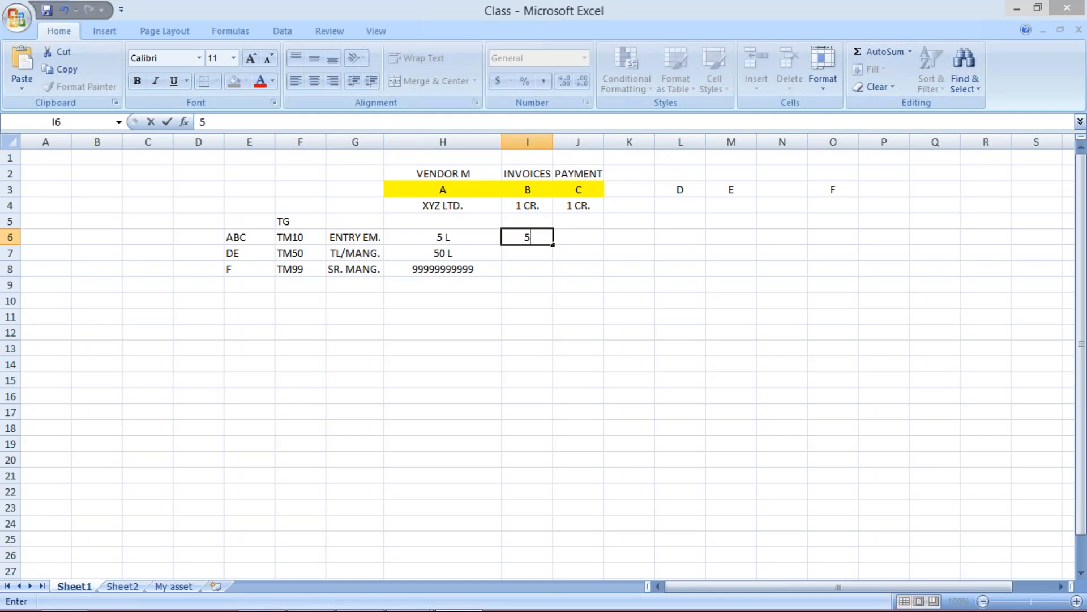
key("Return")
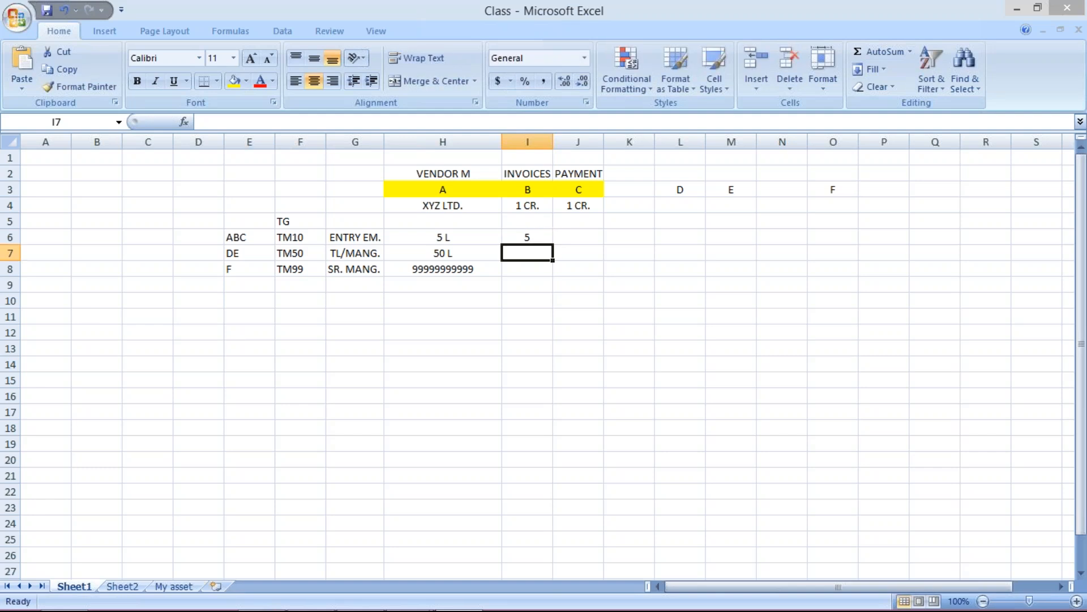
type("10")
key("Return")
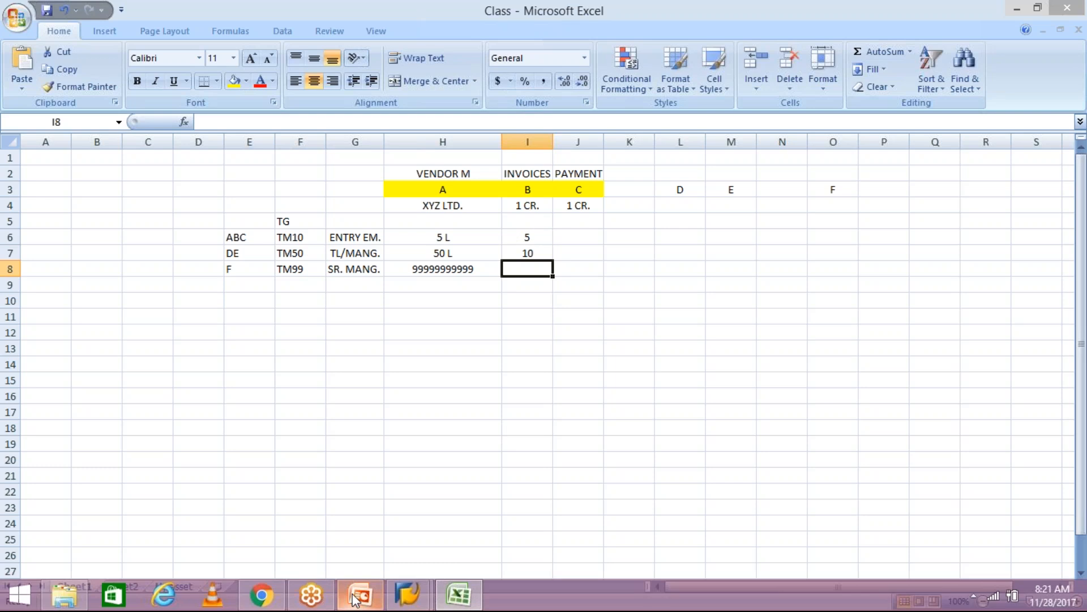
- Switch to SAP and run transaction OBA4 to maintain the FI tolerance groups for users
left_click(355, 598)
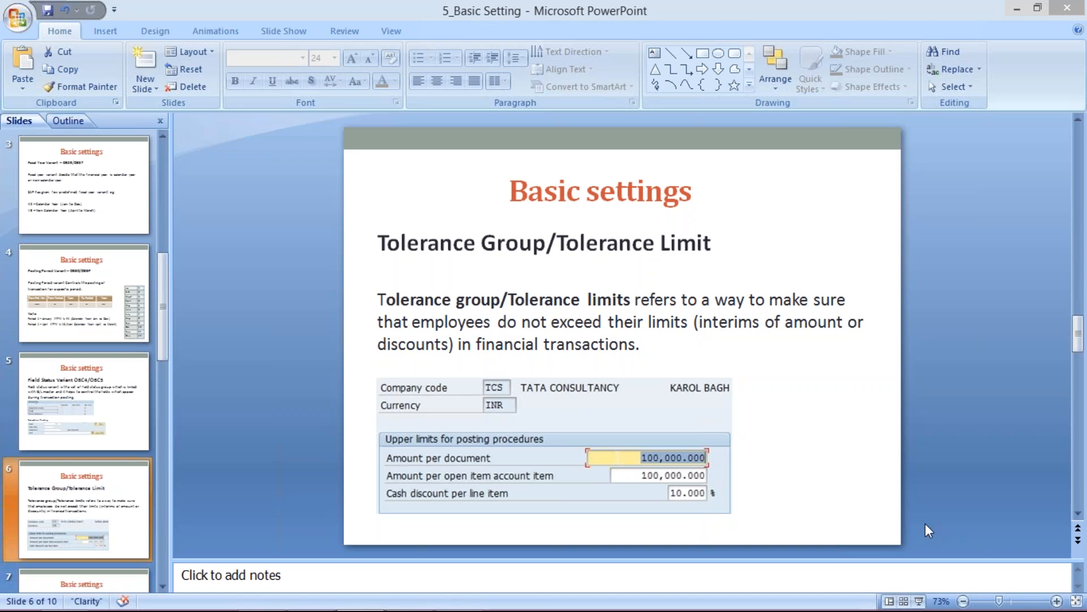
key("alt+Tab")
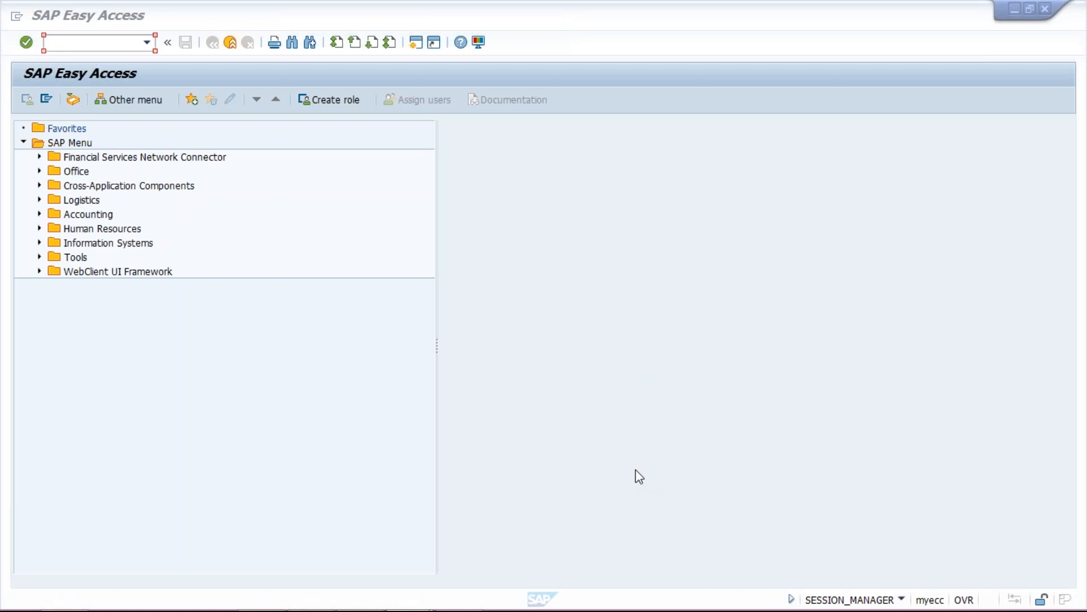
left_click(635, 470)
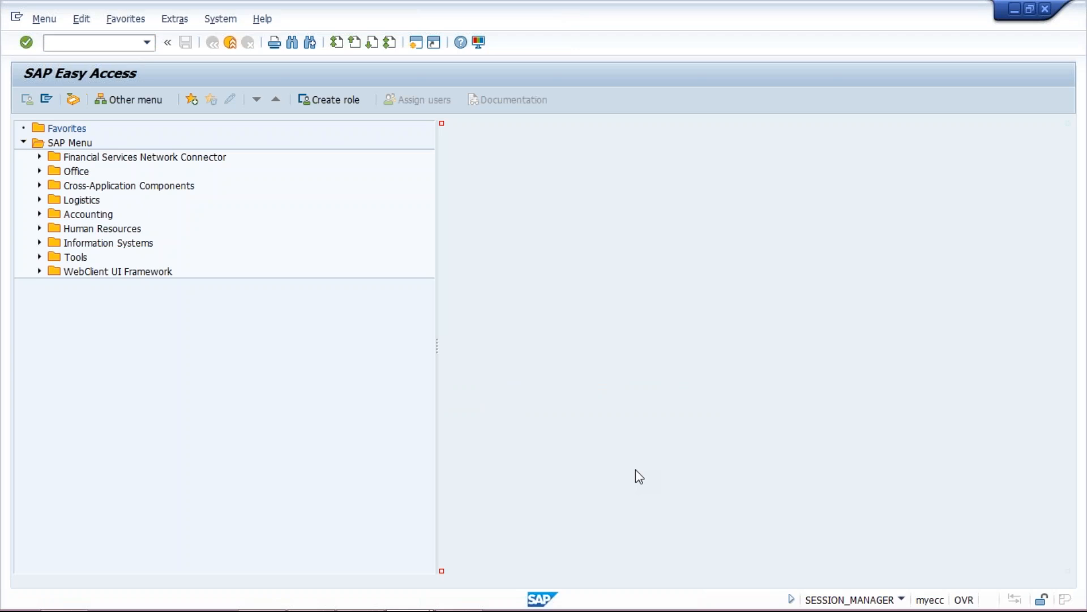
left_click(83, 42)
left_click(459, 595)
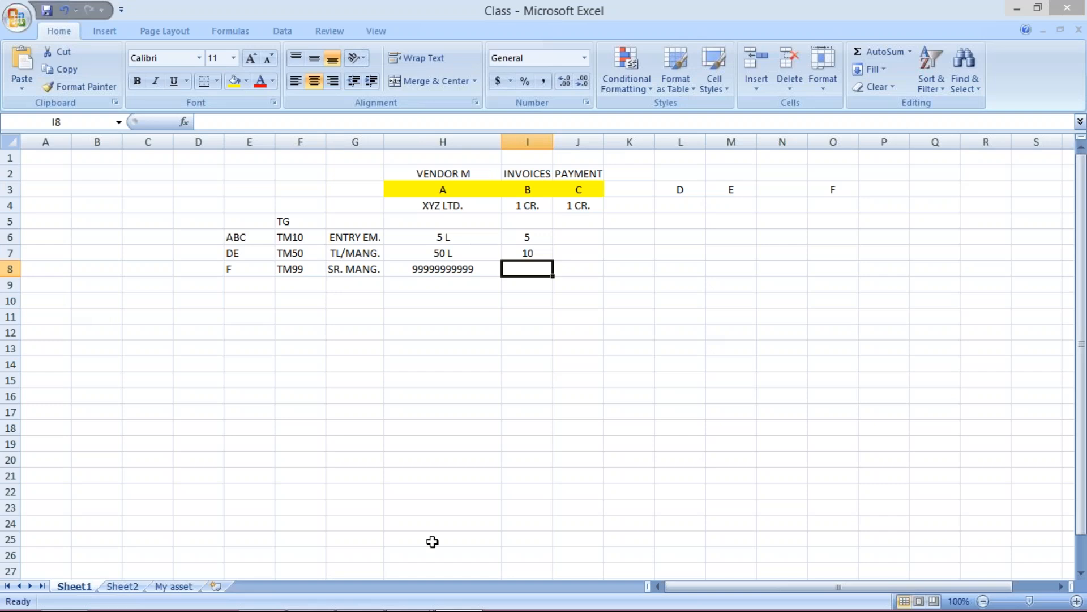
left_click(407, 595)
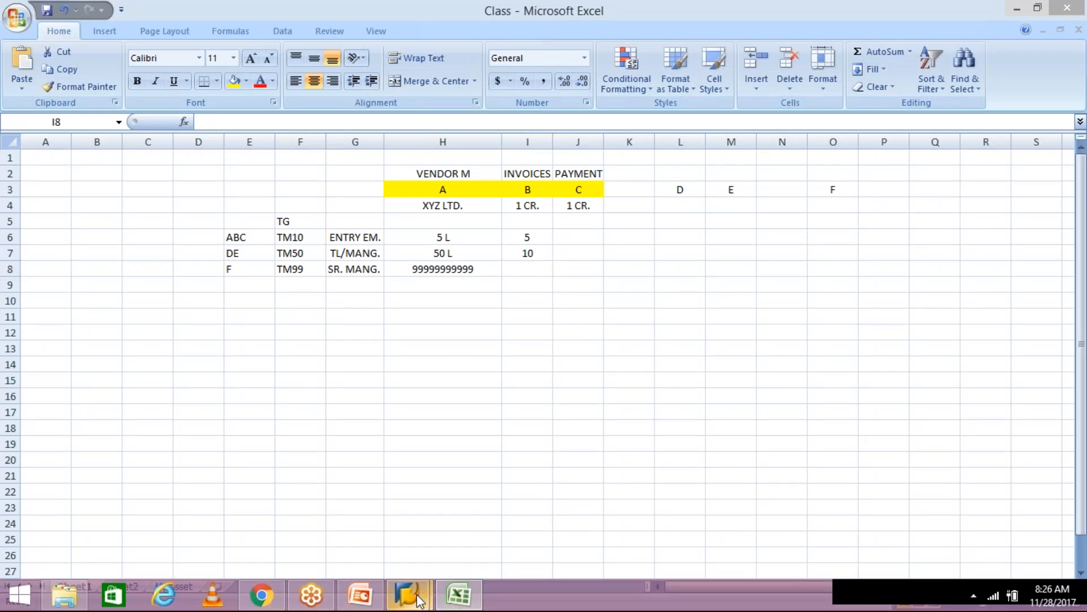
left_click(470, 545)
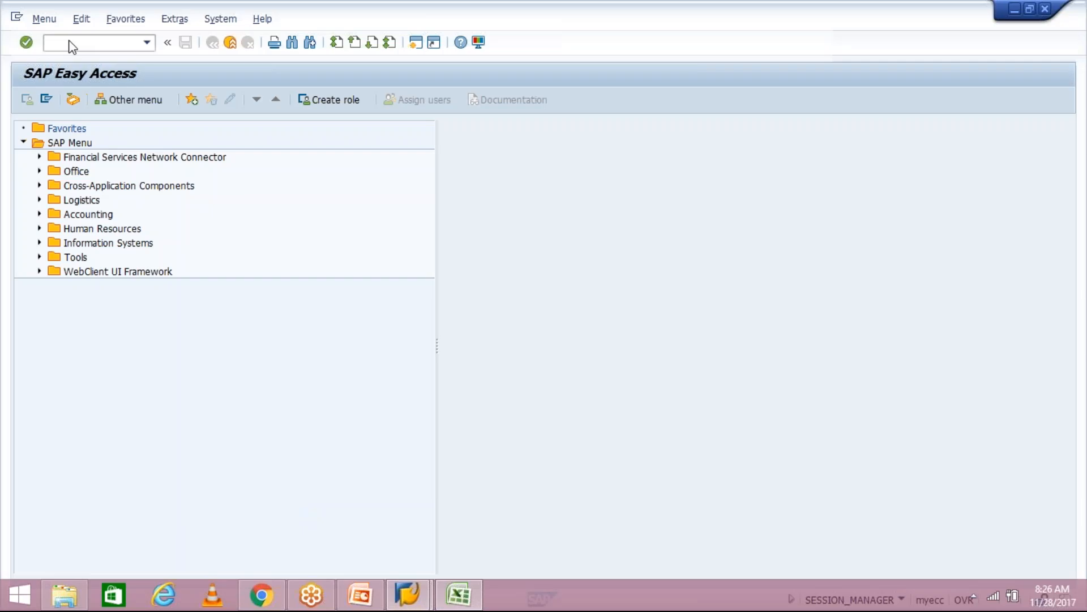
type("ob")
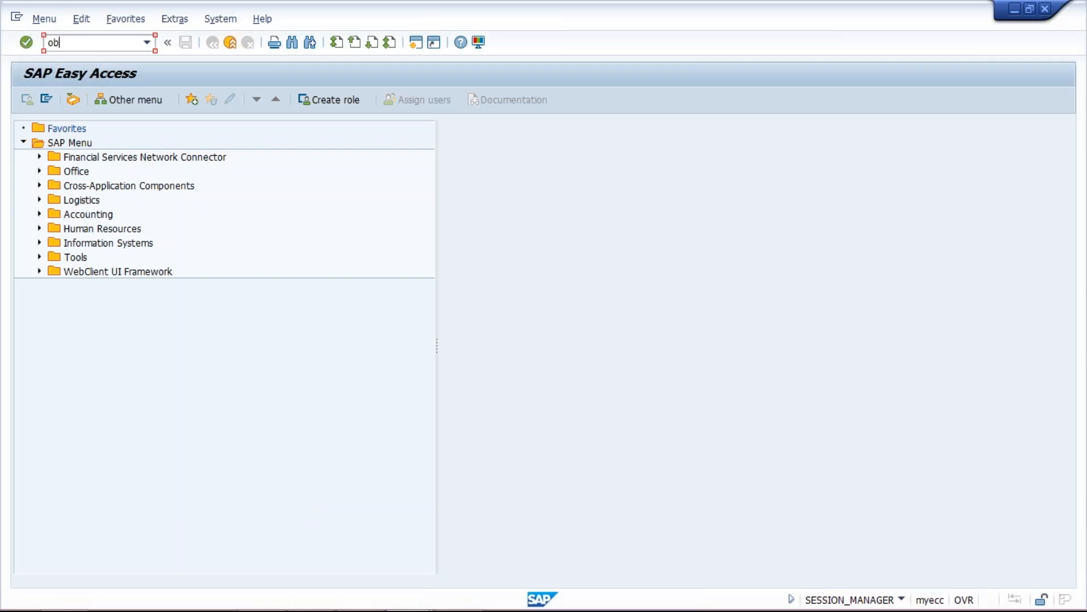
type("a4")
key("Return")
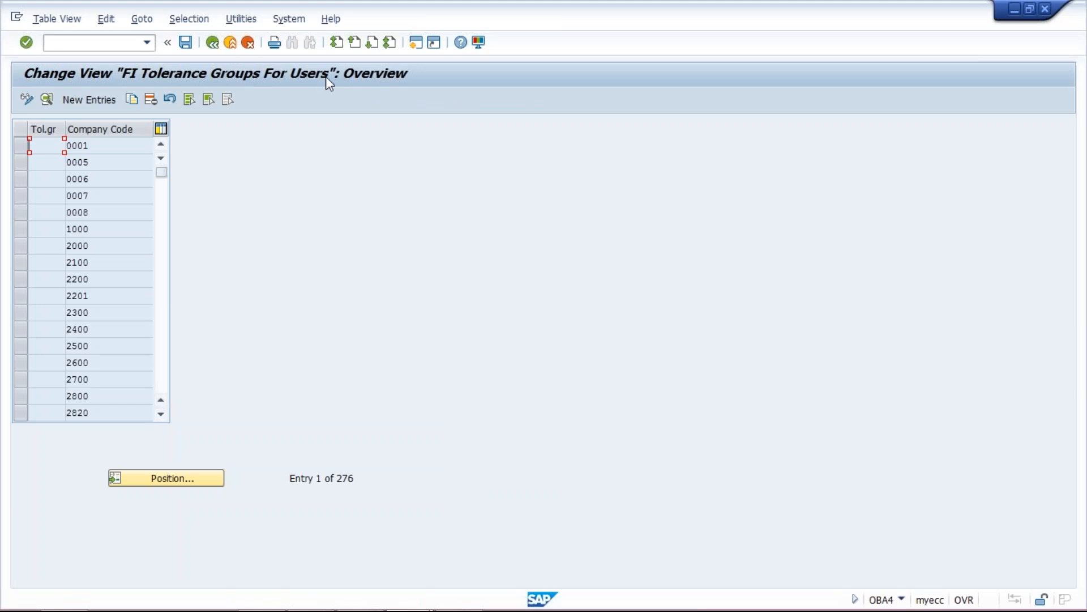
- Create a new tolerance group entry with a blank group for company code TM10
left_click(77, 99)
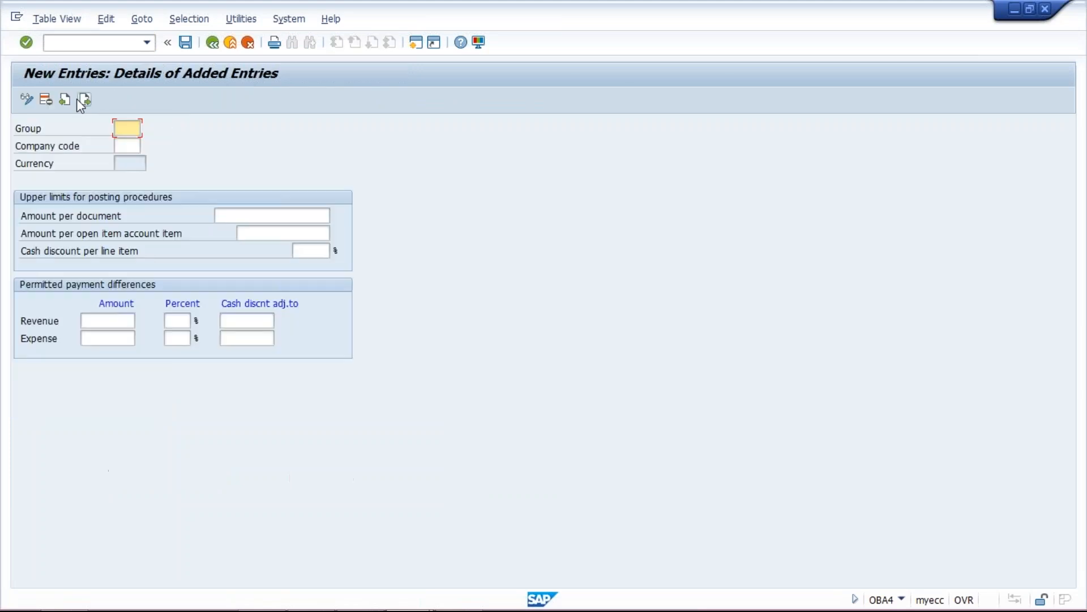
left_click(127, 146)
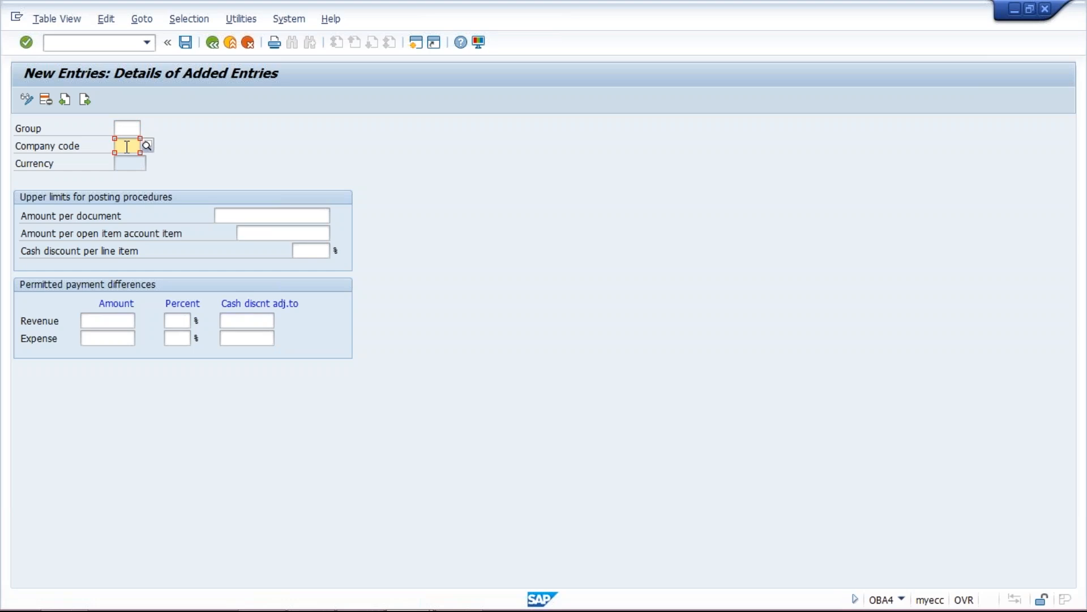
type("I")
type("M10")
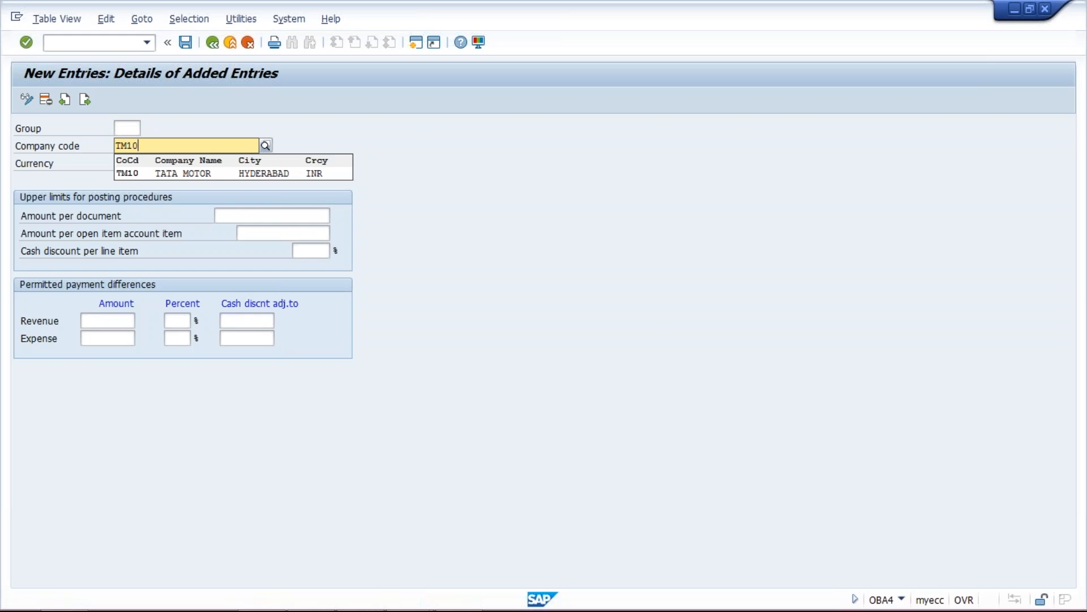
left_click(204, 173)
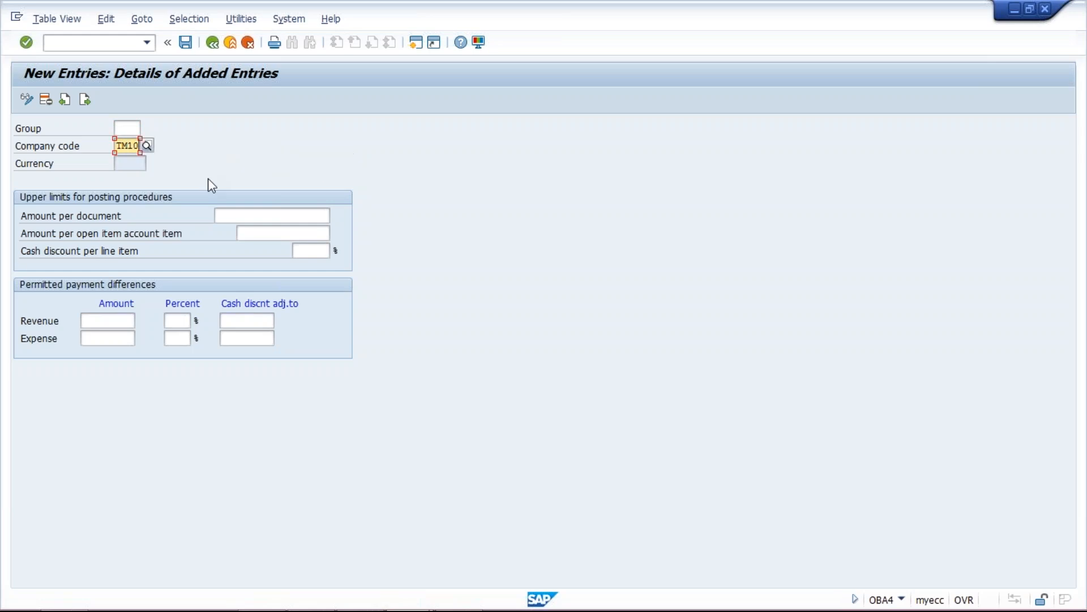
- Set the amount per document and the amount per open item account item to 1000, and the cash discount per line item to 5%
left_click(248, 216)
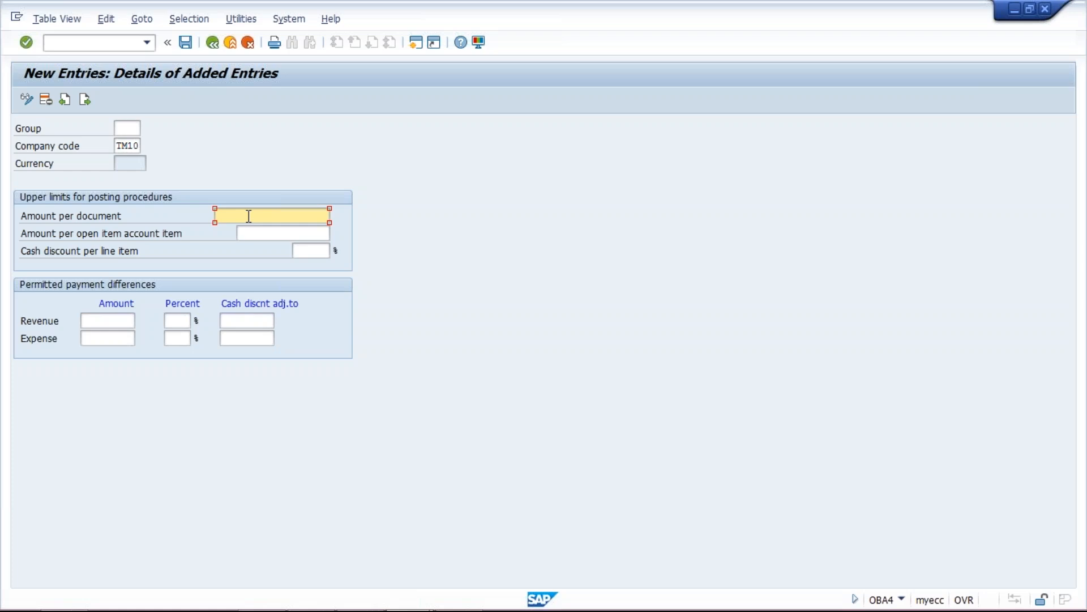
type("1000")
left_click(288, 233)
type("1000")
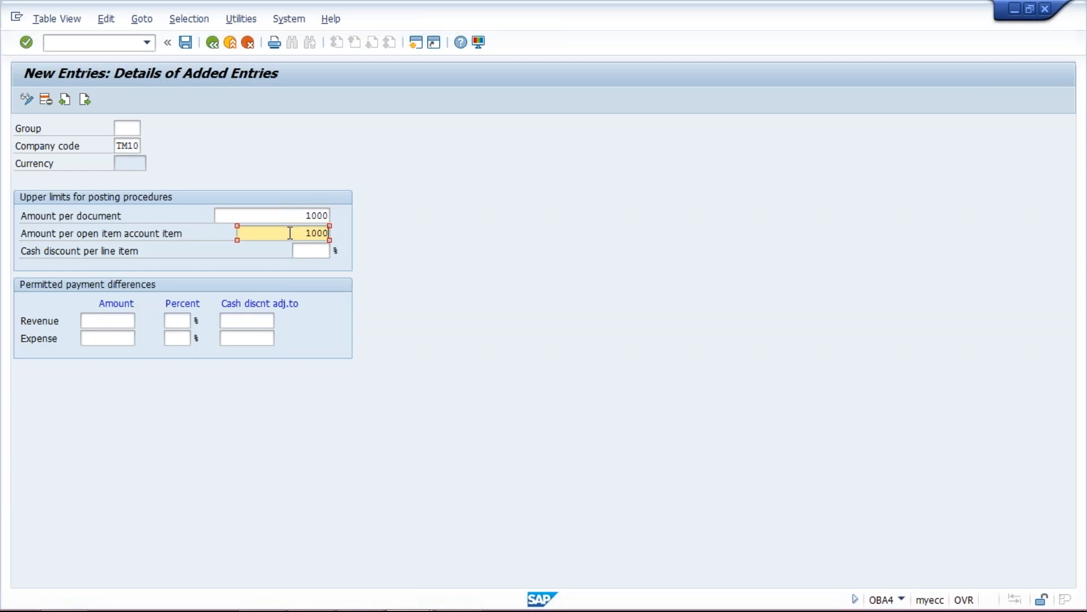
left_click(316, 253)
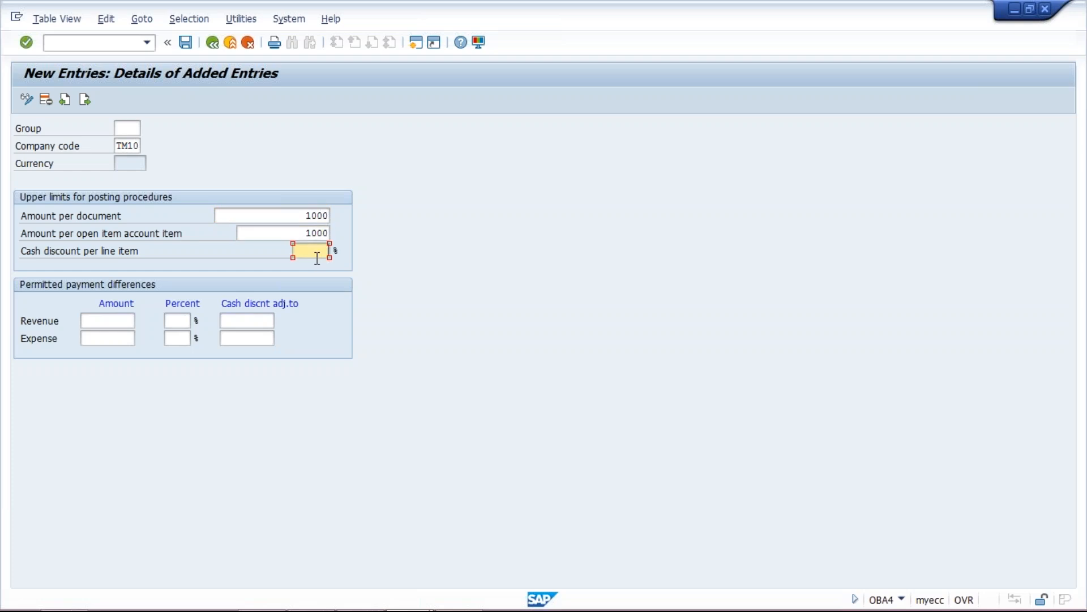
type("5")
left_click(119, 126)
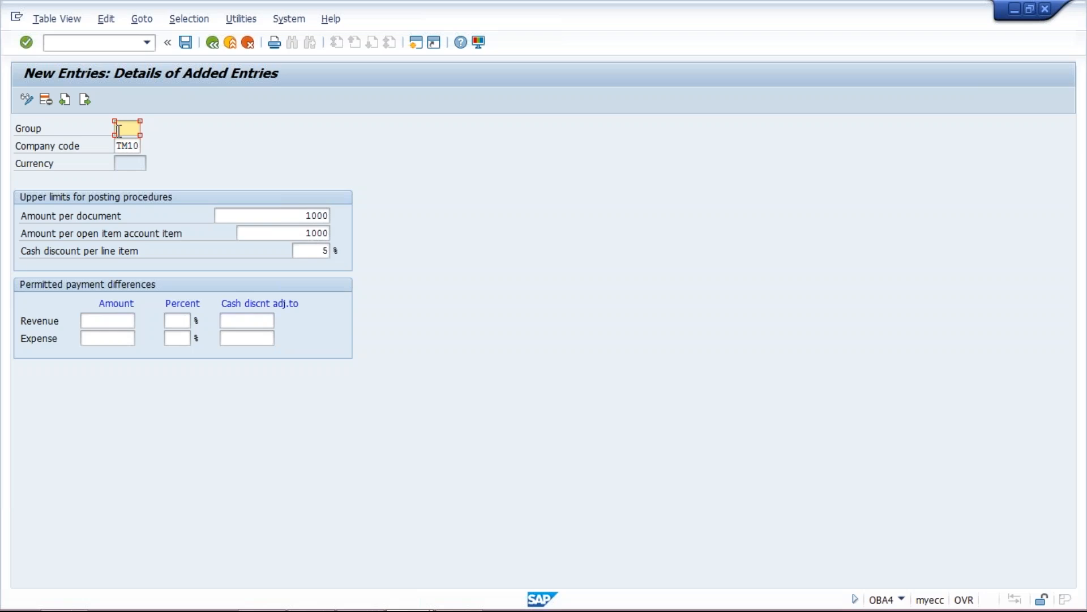
double_click(118, 146)
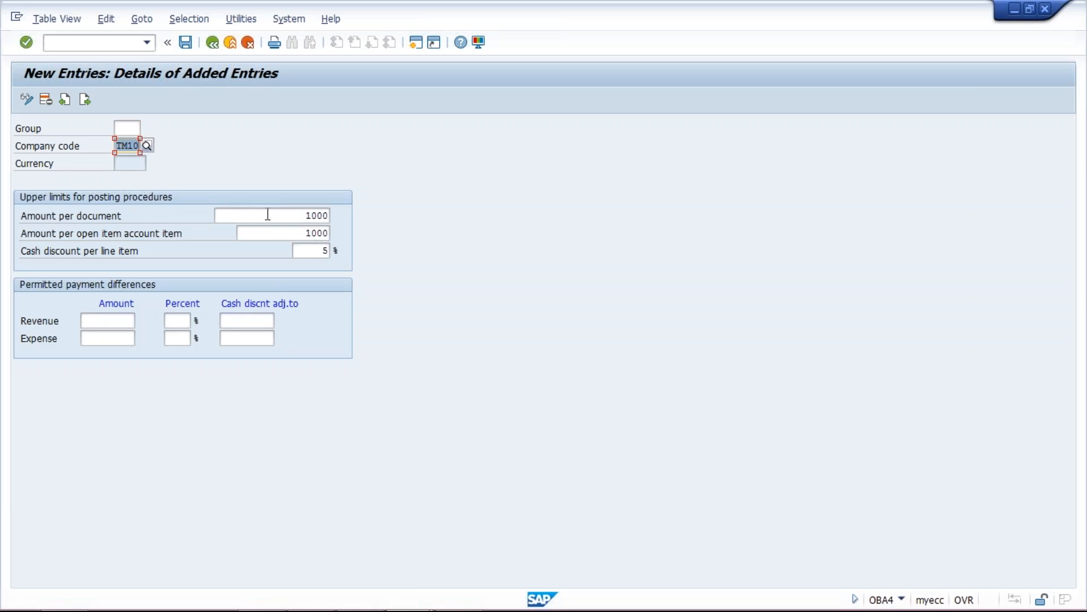
left_click_drag(267, 214, 347, 214)
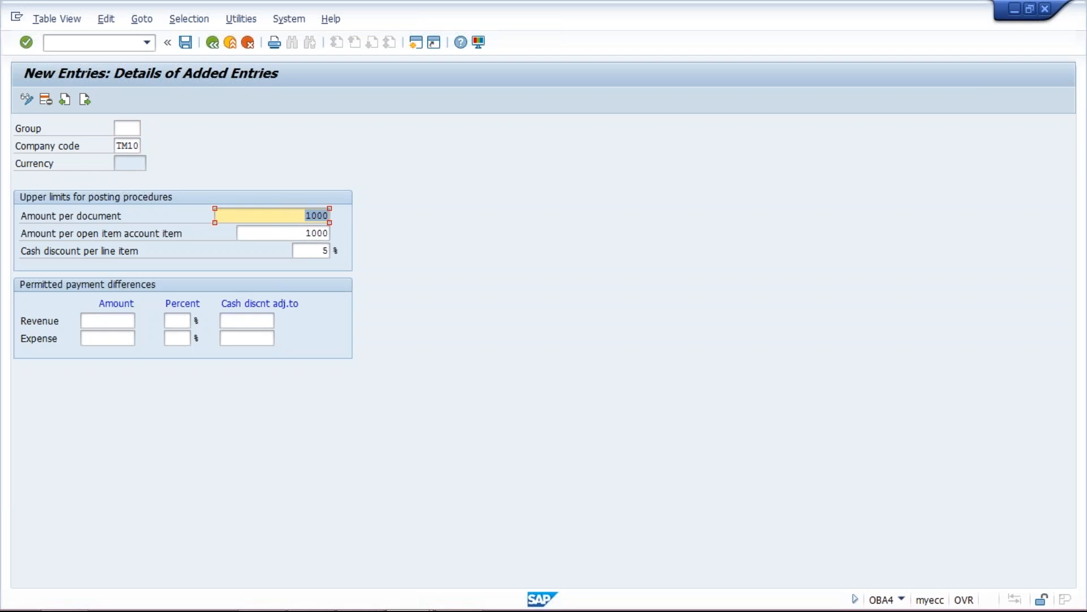
left_click(278, 221)
left_click(292, 234)
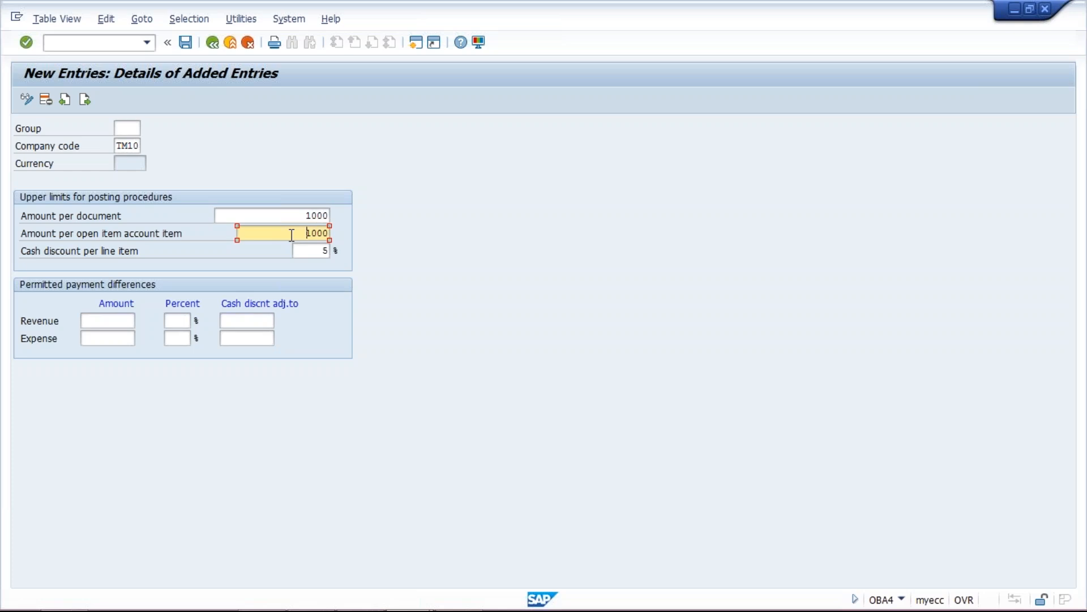
left_click(295, 220)
key("Delete")
key("Delete")
key("Delete")
key("Delete")
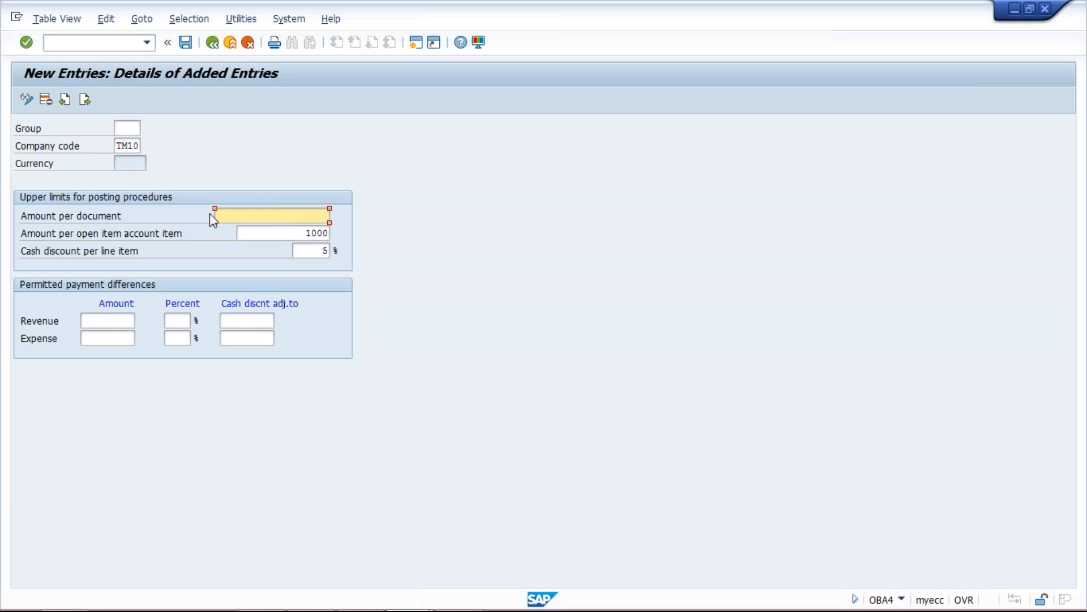
type("9999999999")
- Replace the amount per open item account item with 999999999
left_click(291, 232)
key("Delete")
key("Delete")
key("Delete")
key("Delete")
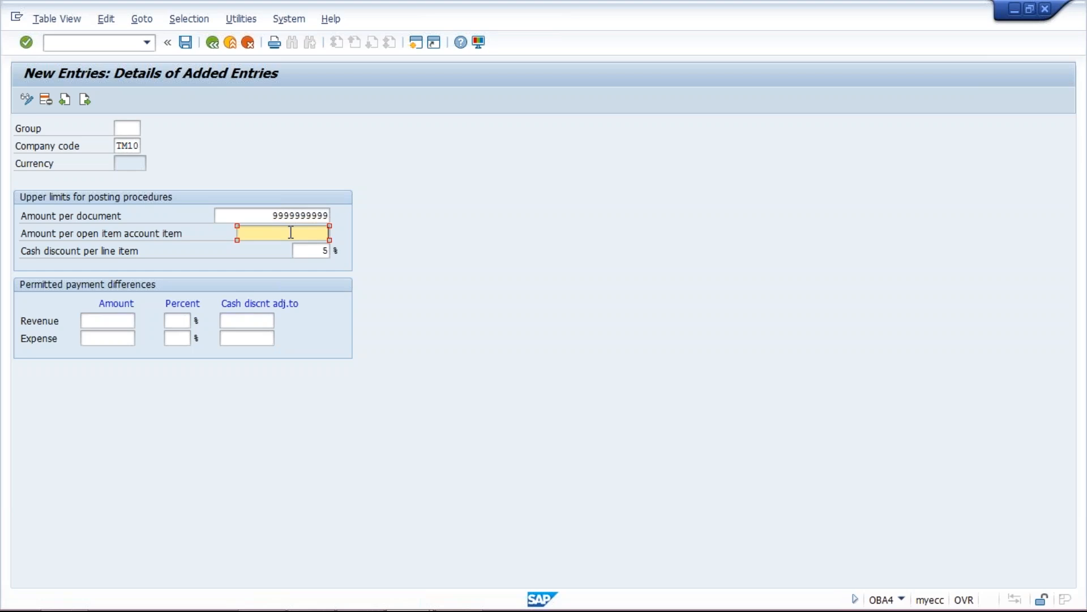
type("999999999")
- Set the cash discount per line item to 10%
left_click(318, 250)
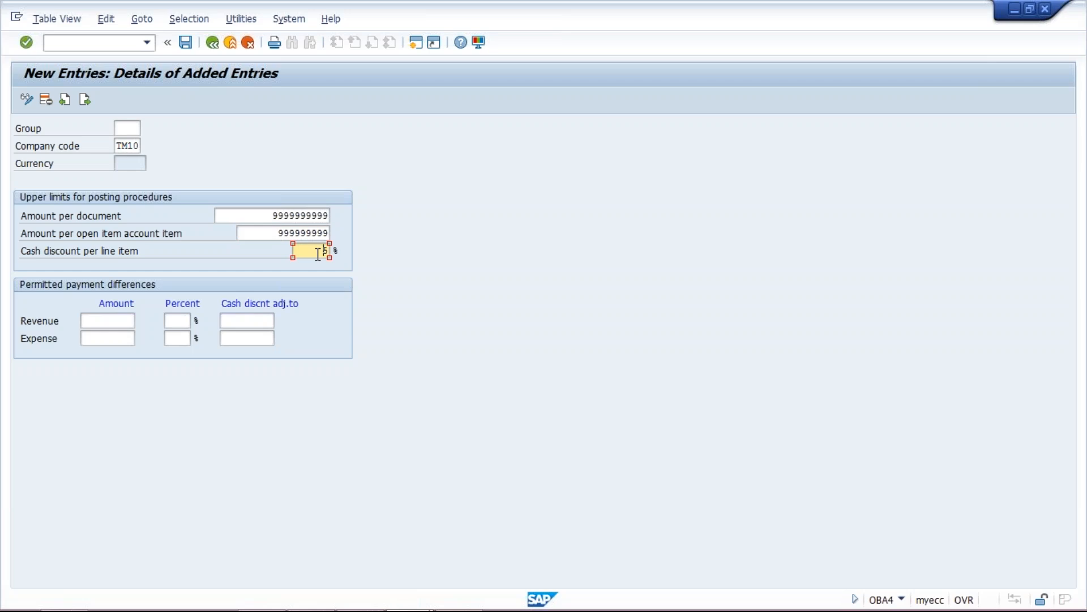
key("BackSpace")
type("10")
- Set the permitted payment difference amounts for revenue and expense to 5 each
left_click(103, 321)
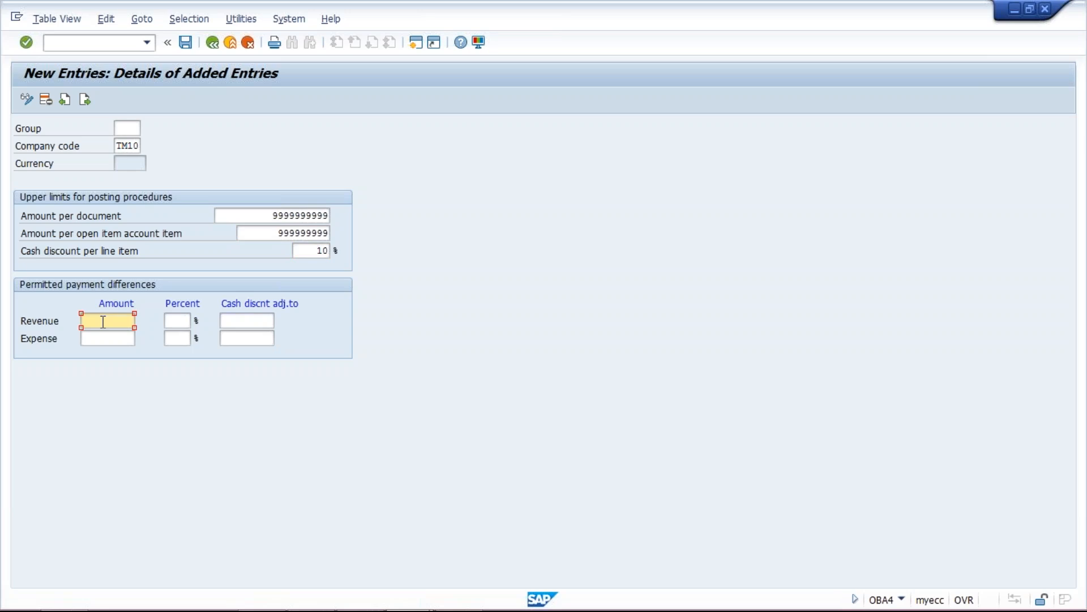
type("5")
left_click(112, 336)
type("5")
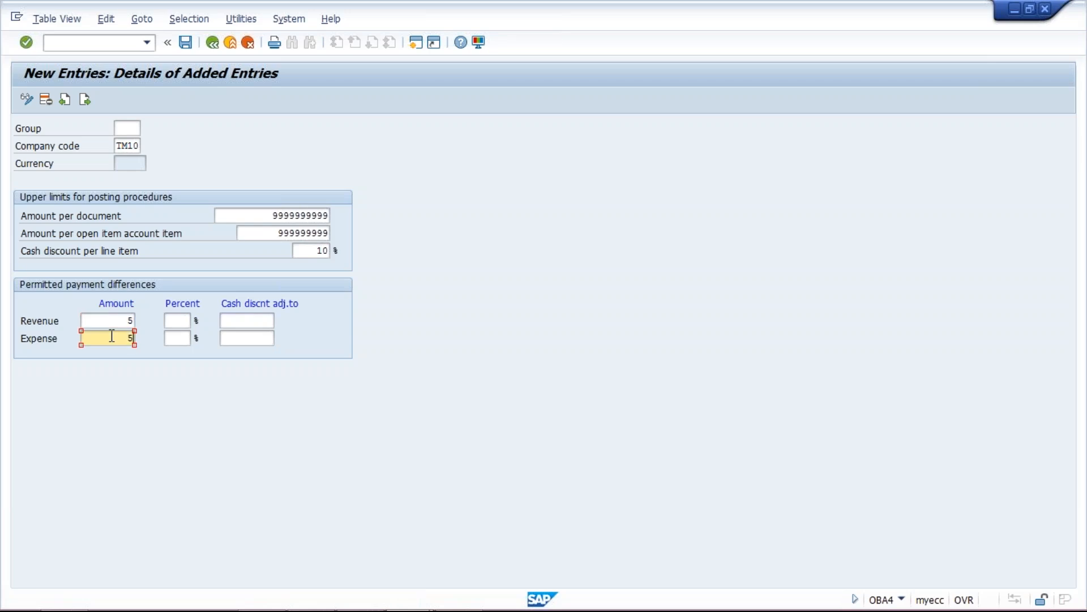
- Save the tolerance group entry under the proposed TATA MOTOR_1 customizing request
key("Return")
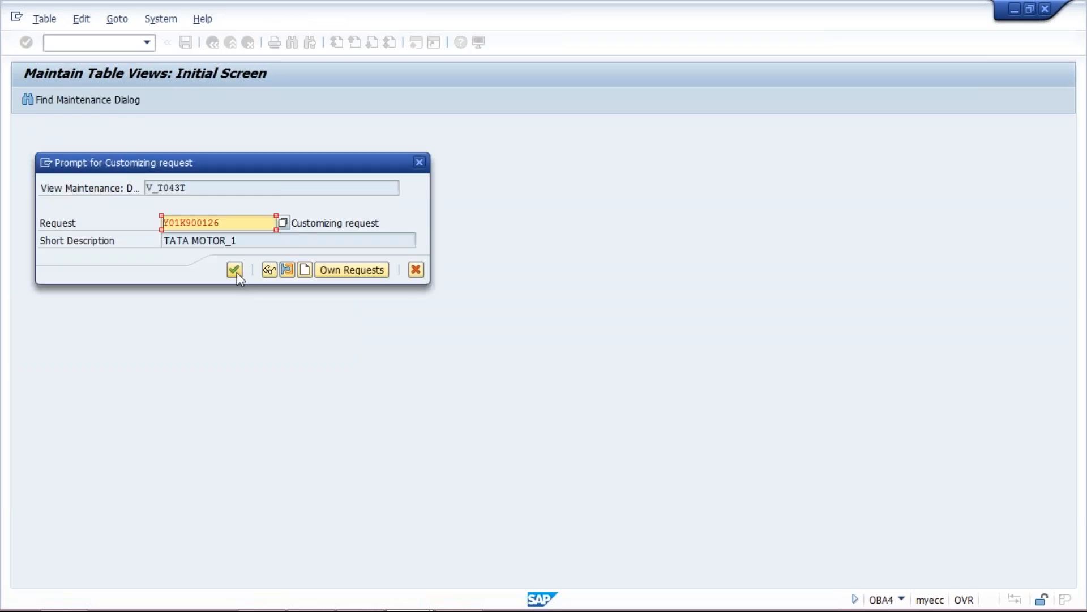
left_click(235, 270)
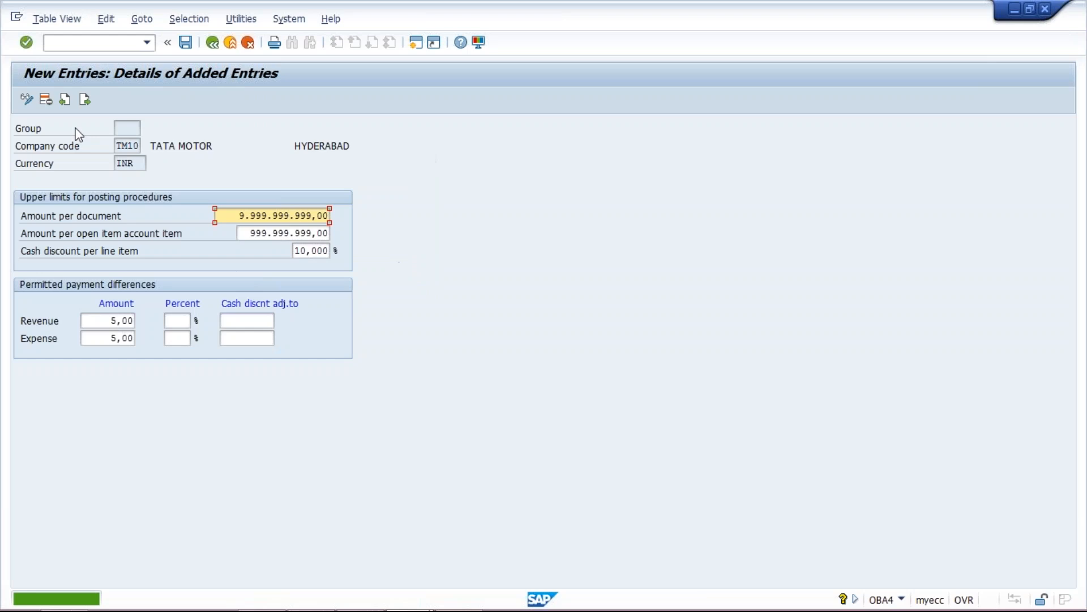
left_click(127, 129)
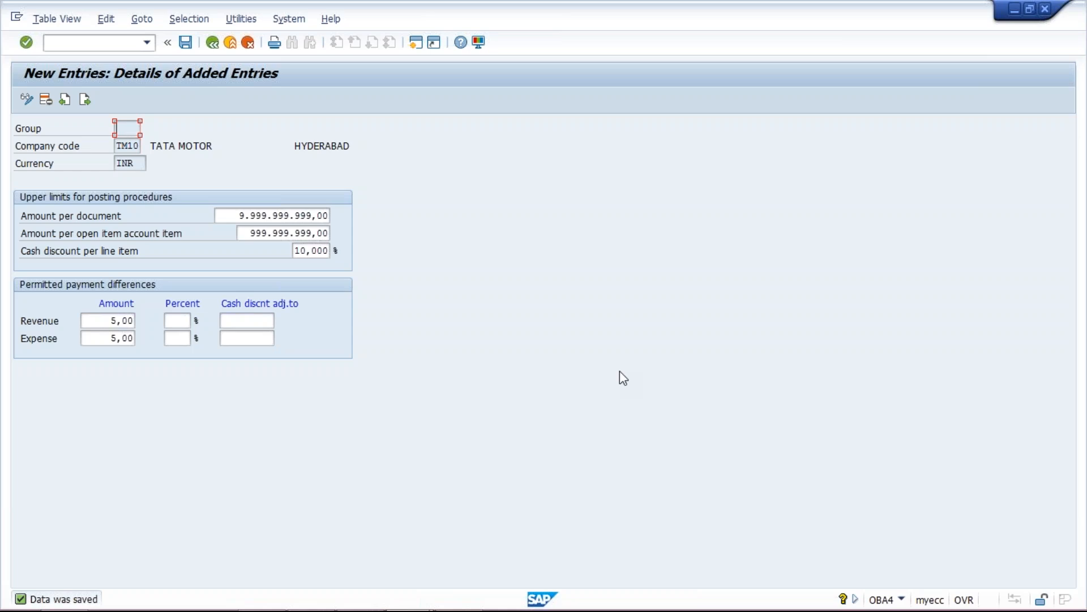
- Change the amount per document to 999999999 and save the tolerance group again
left_click(1078, 381)
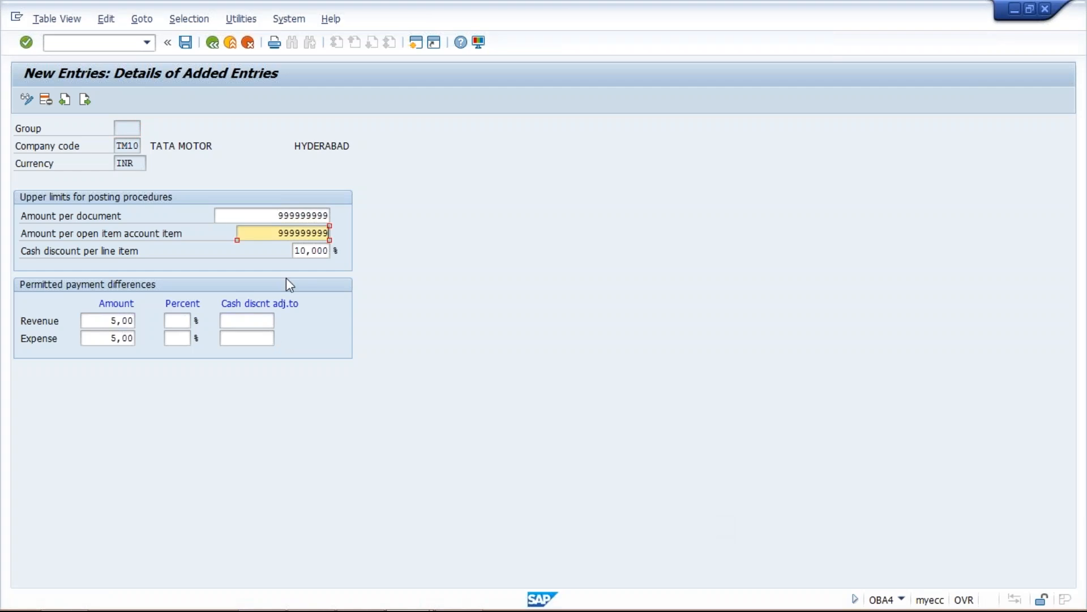
left_click(273, 231)
left_click(272, 214)
left_click(272, 232)
left_click(271, 218)
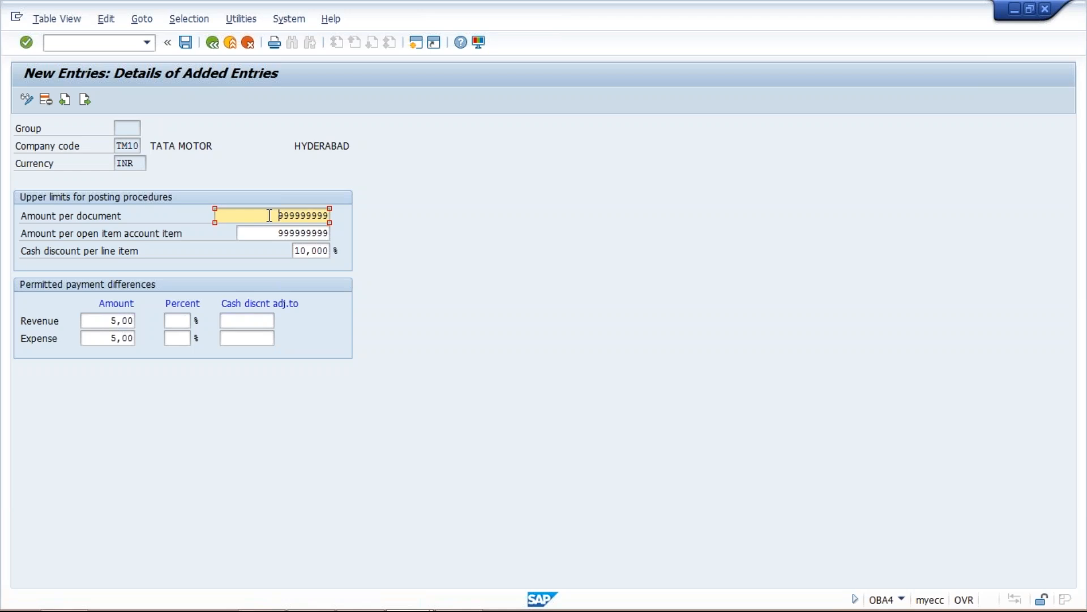
left_click(183, 47)
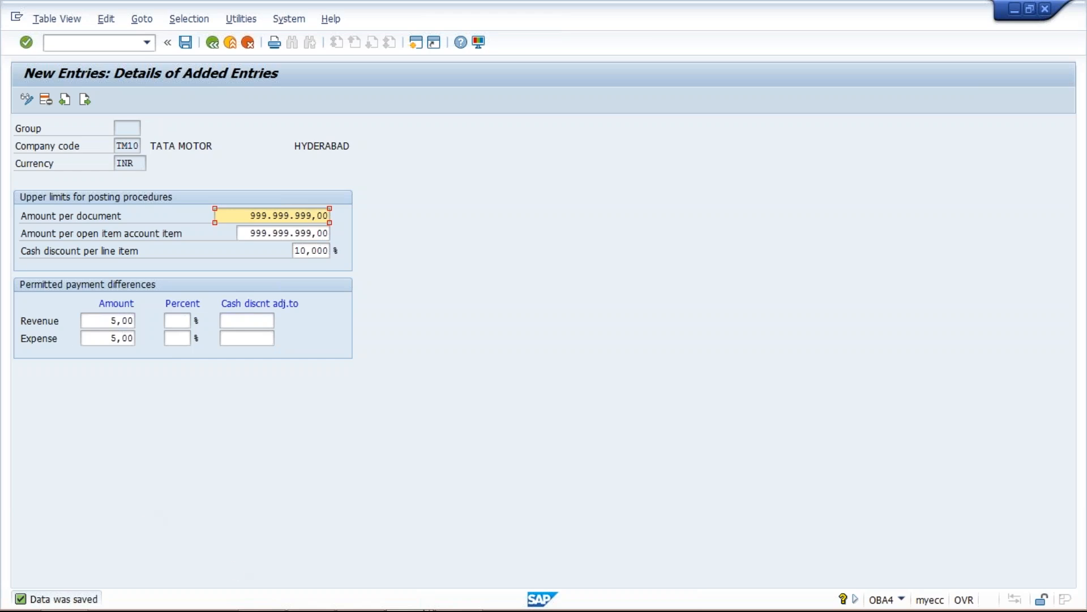
- Switch to the Class workbook in Excel and enter a sample payment of 99 in J12 and 101 in I12
left_click(474, 585)
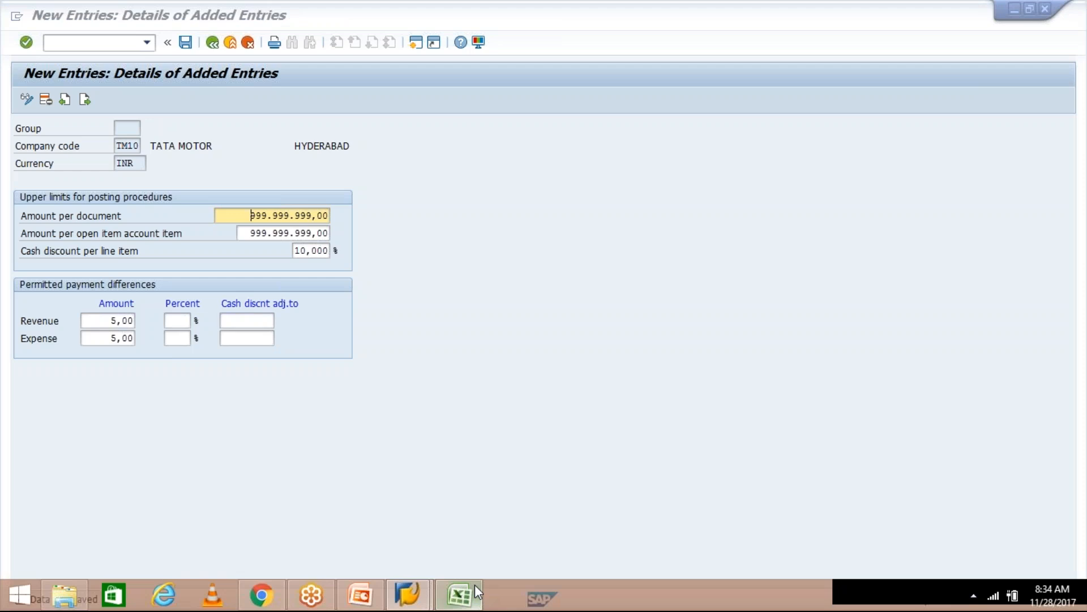
left_click(582, 326)
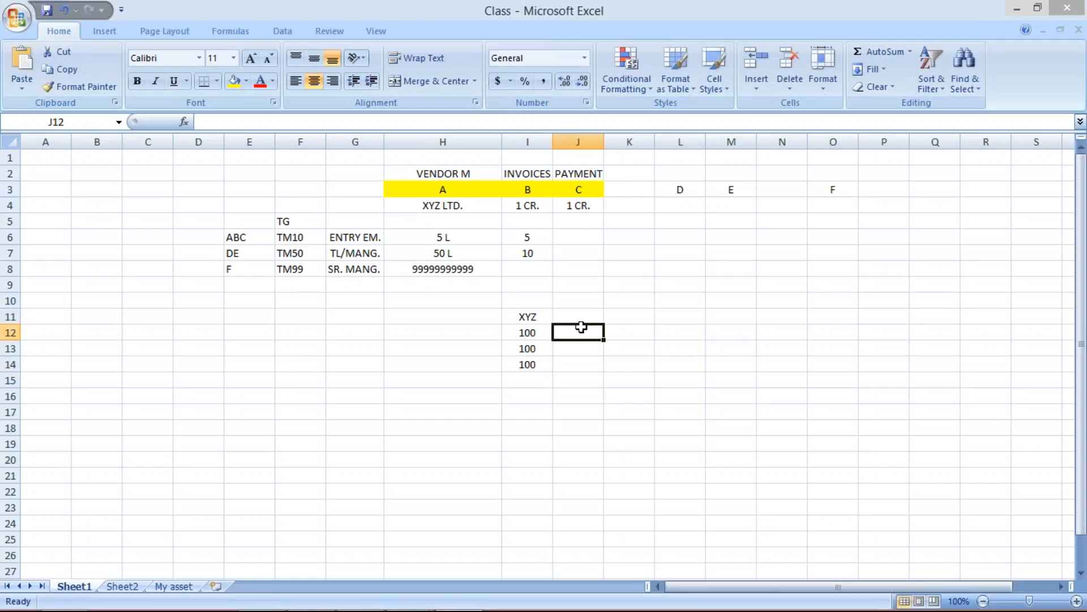
type("99")
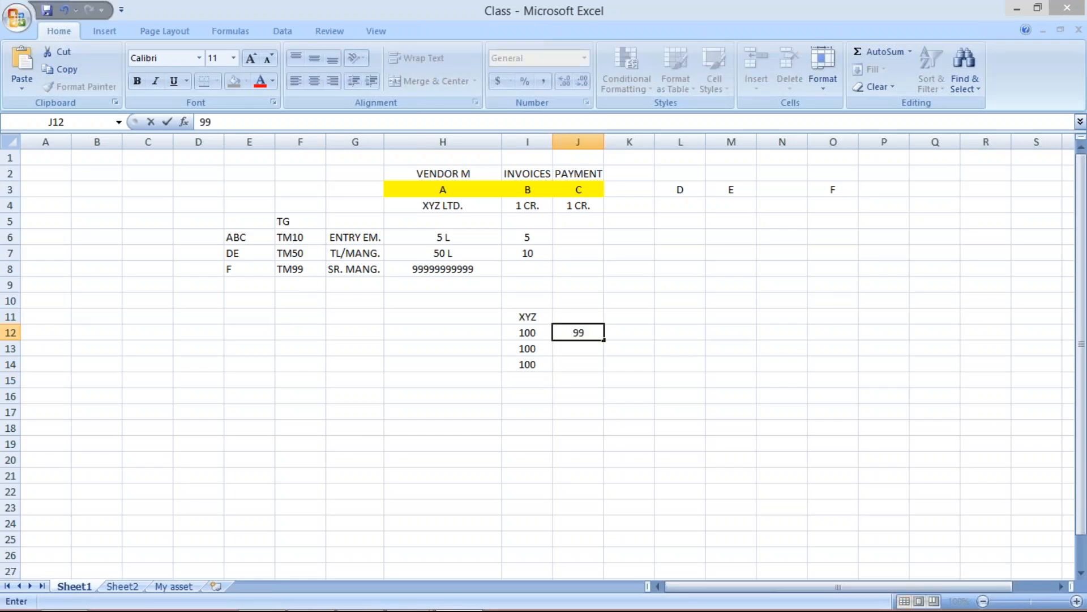
left_click(520, 336)
type("101")
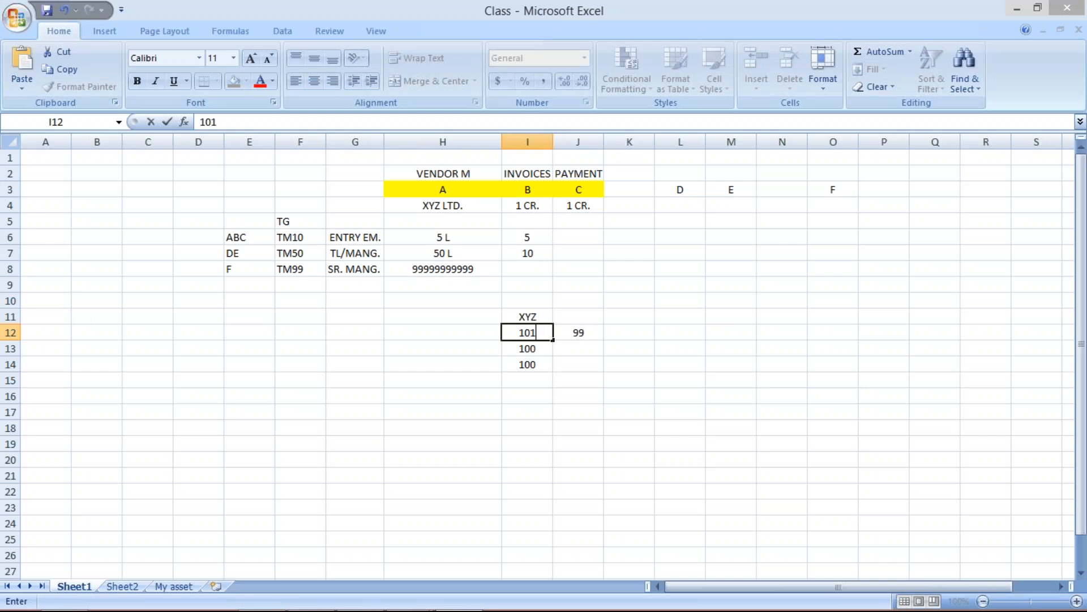
- Change the sample payment in J12 to 100
left_click(571, 336)
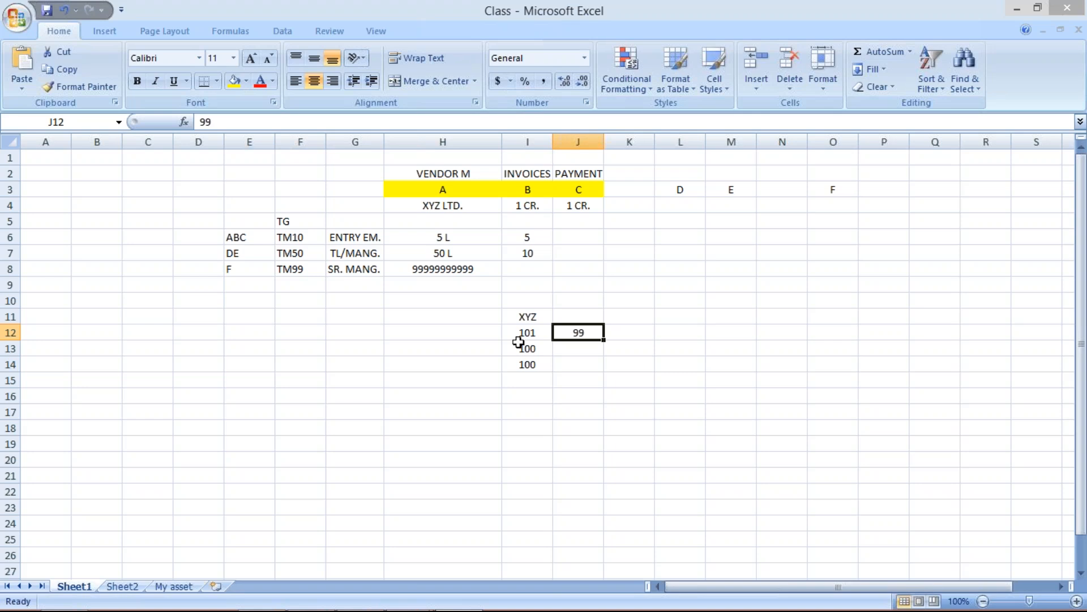
type("100")
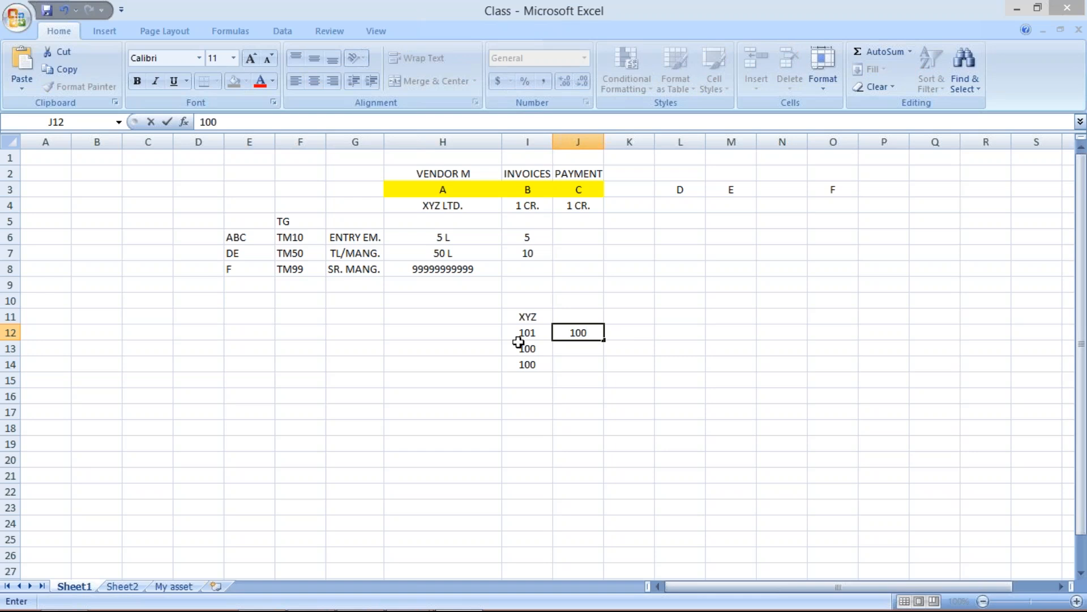
key("Return")
- Replace the sample amounts with 100001 in I12 and 100000 in J12
left_click(528, 334)
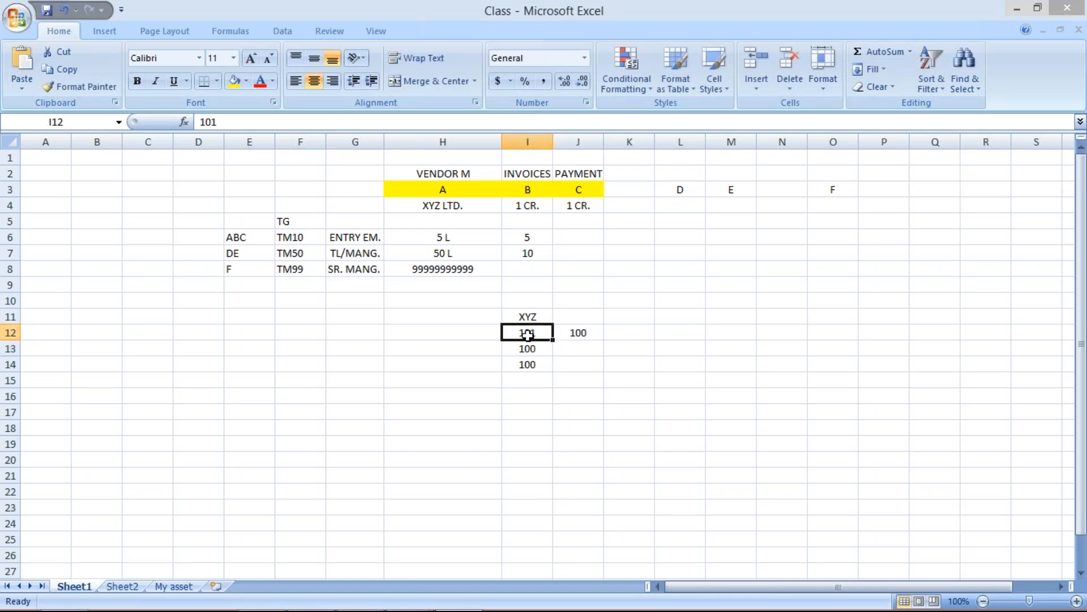
type("100")
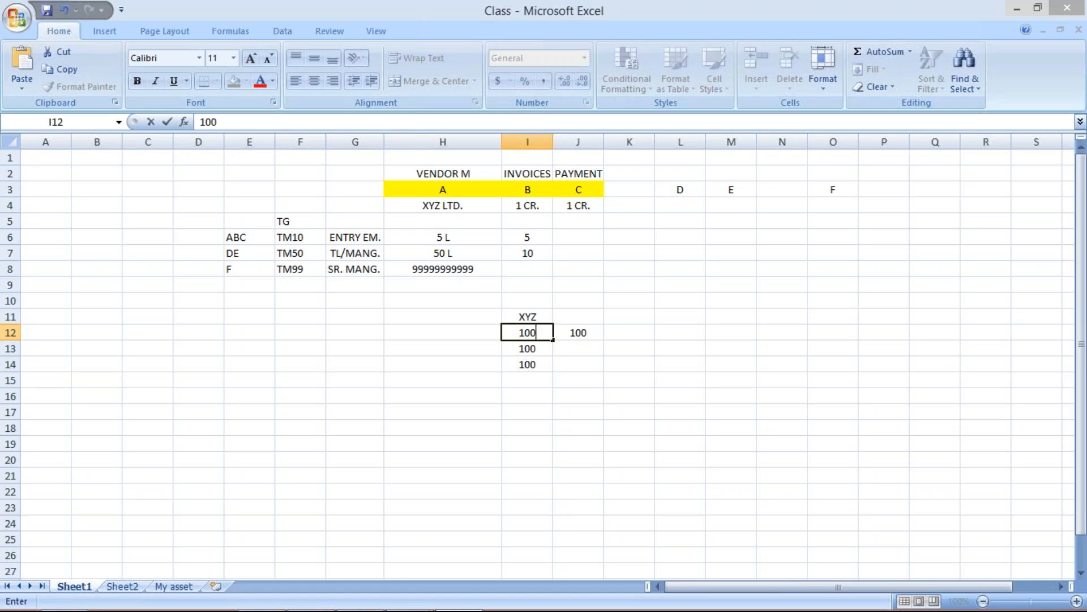
type("001")
left_click(584, 333)
type("10")
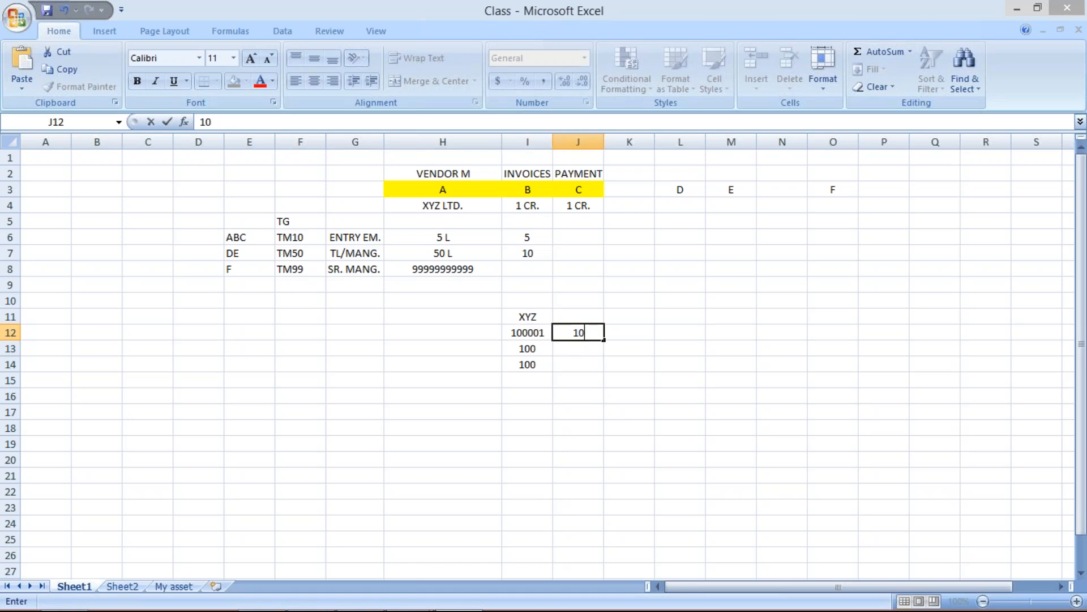
type("0000")
key("Return")
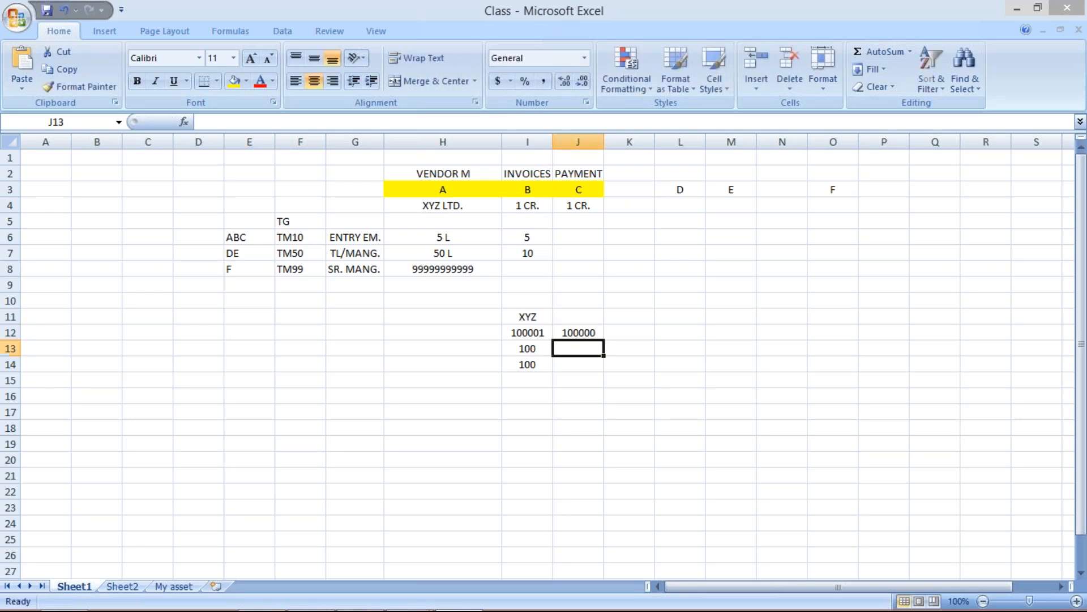
left_click(515, 335)
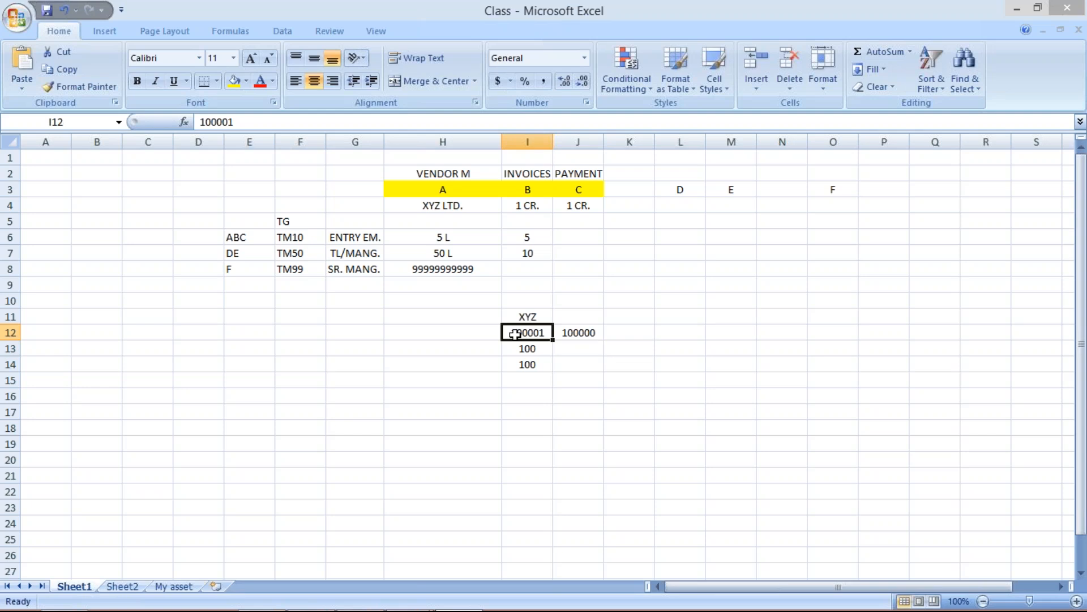
left_click(580, 332)
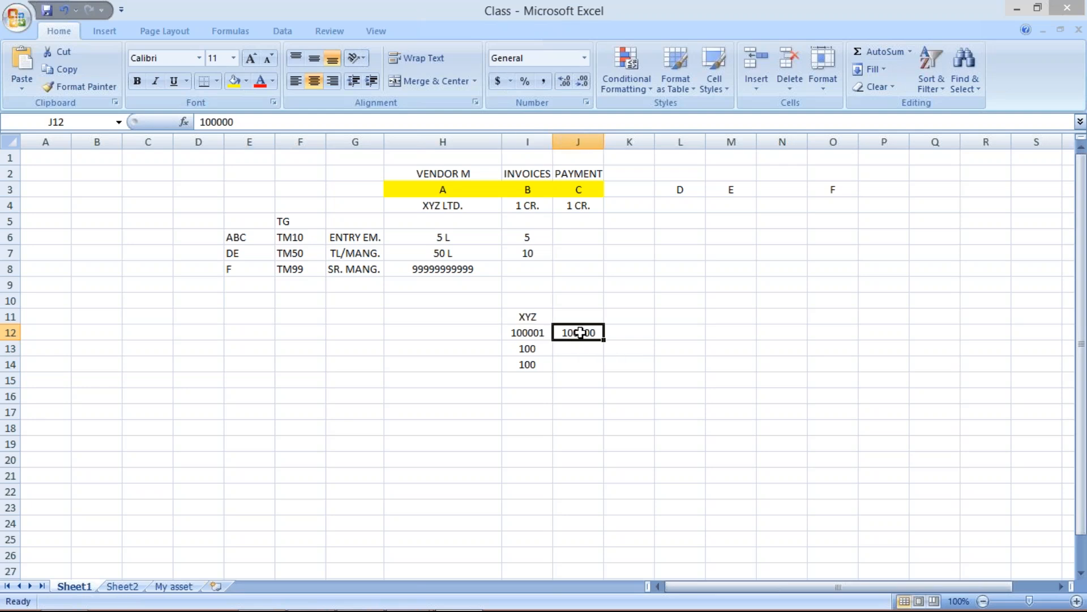
left_click(526, 338)
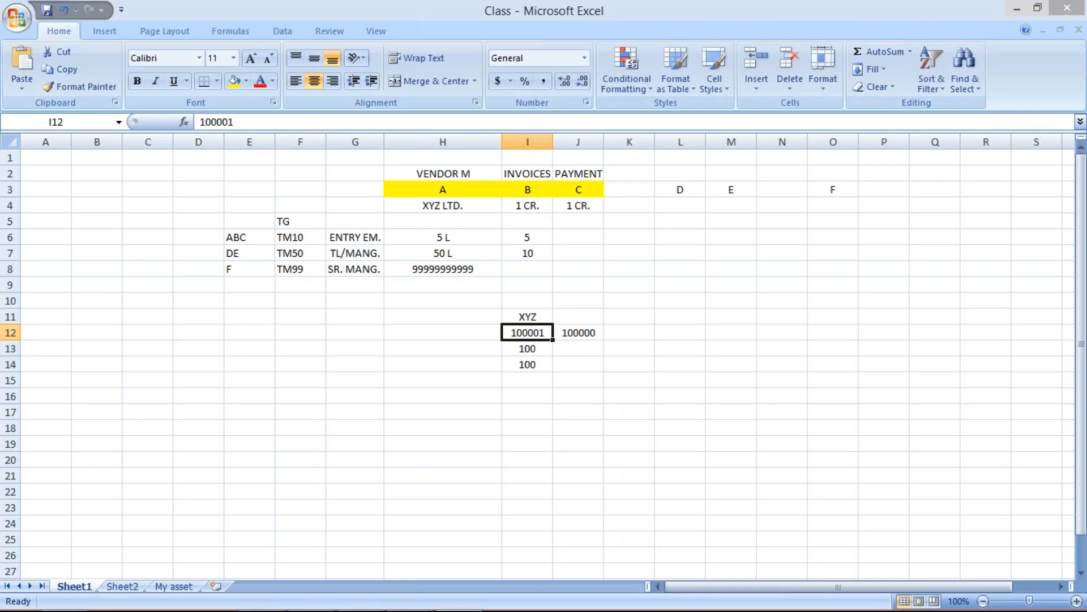
- Switch back to the SAP tolerance group entry and set the permitted payment difference percent to 1 for both revenue and expense
mouse_move(458, 593)
mouse_move(408, 593)
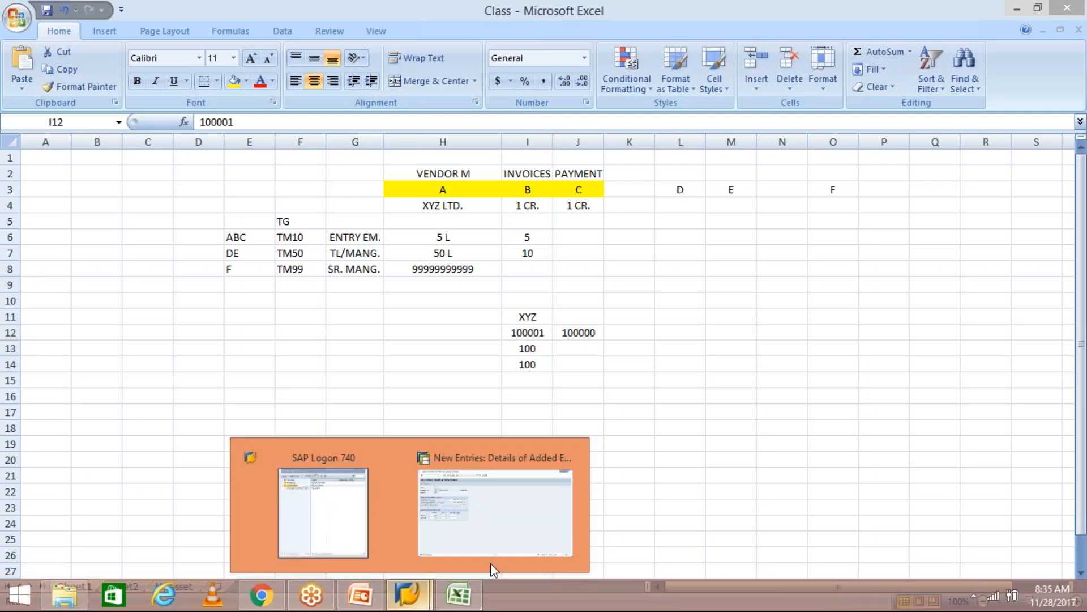
mouse_move(491, 562)
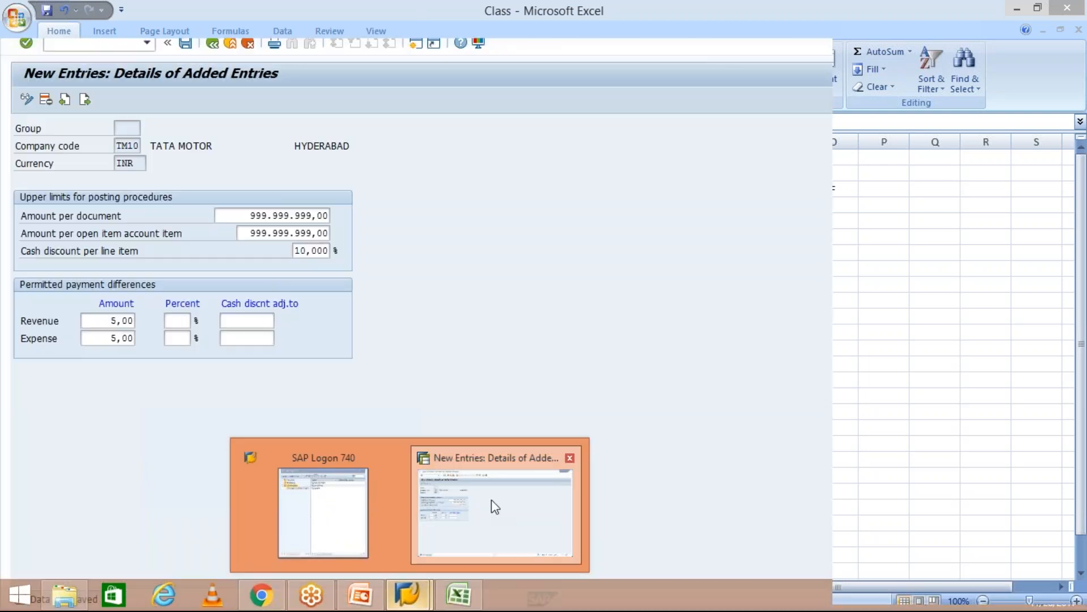
left_click(493, 504)
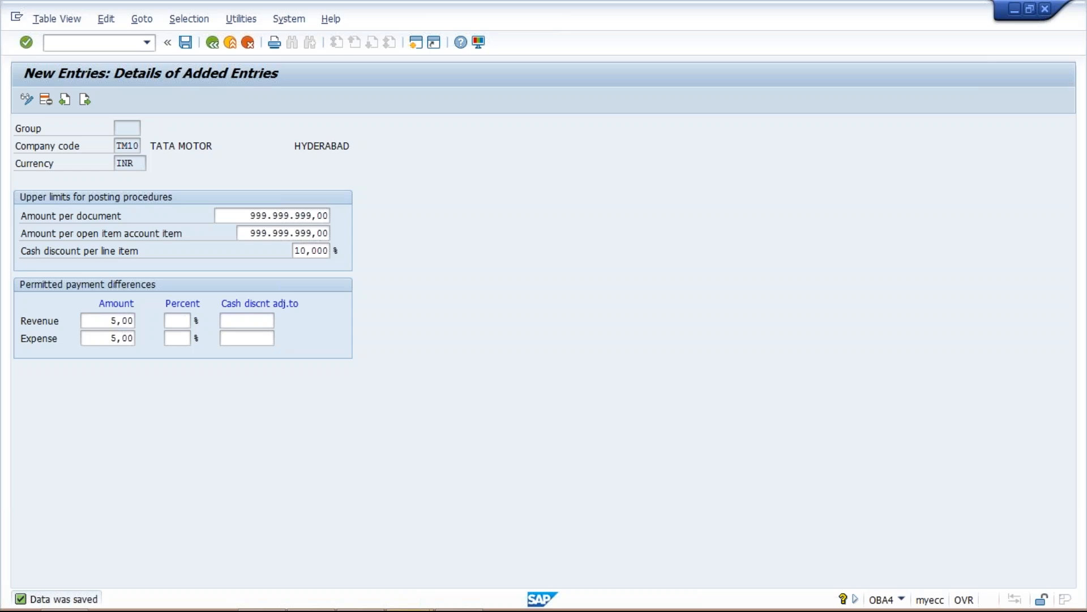
left_click(97, 322)
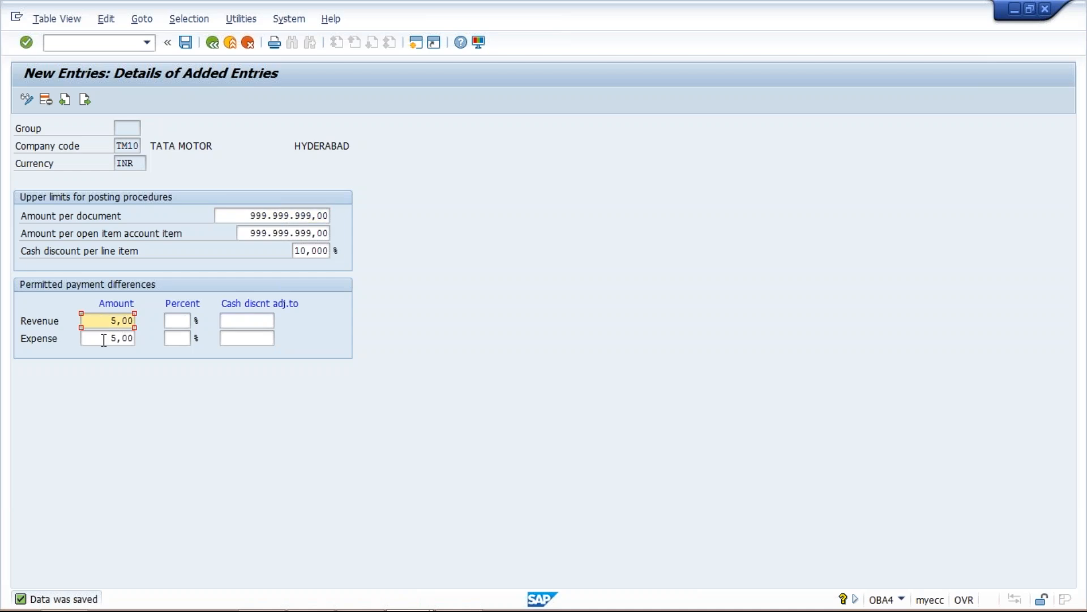
left_click(103, 340)
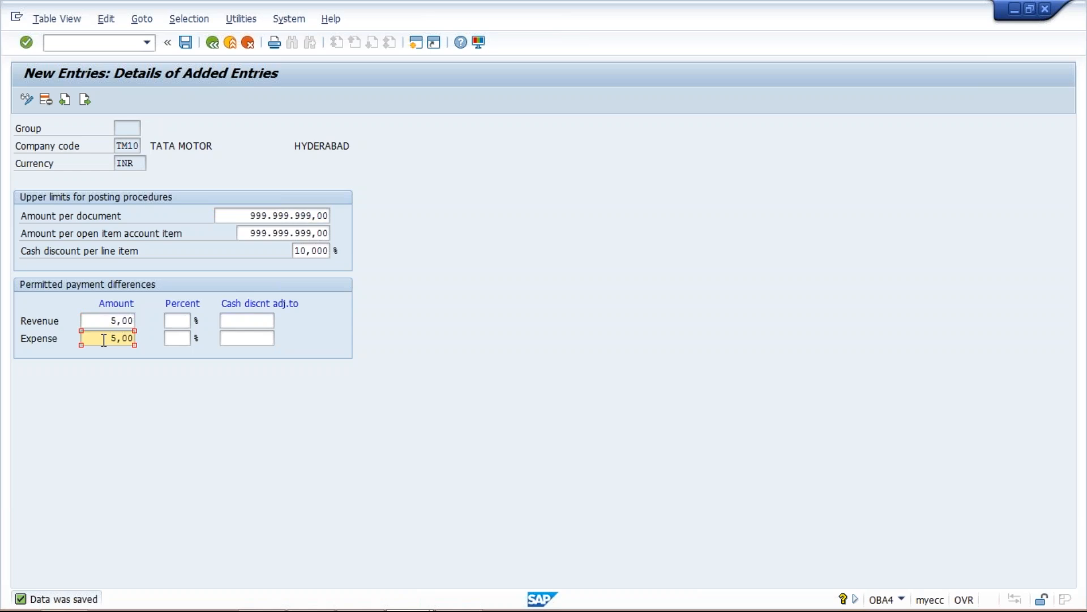
left_click(94, 321)
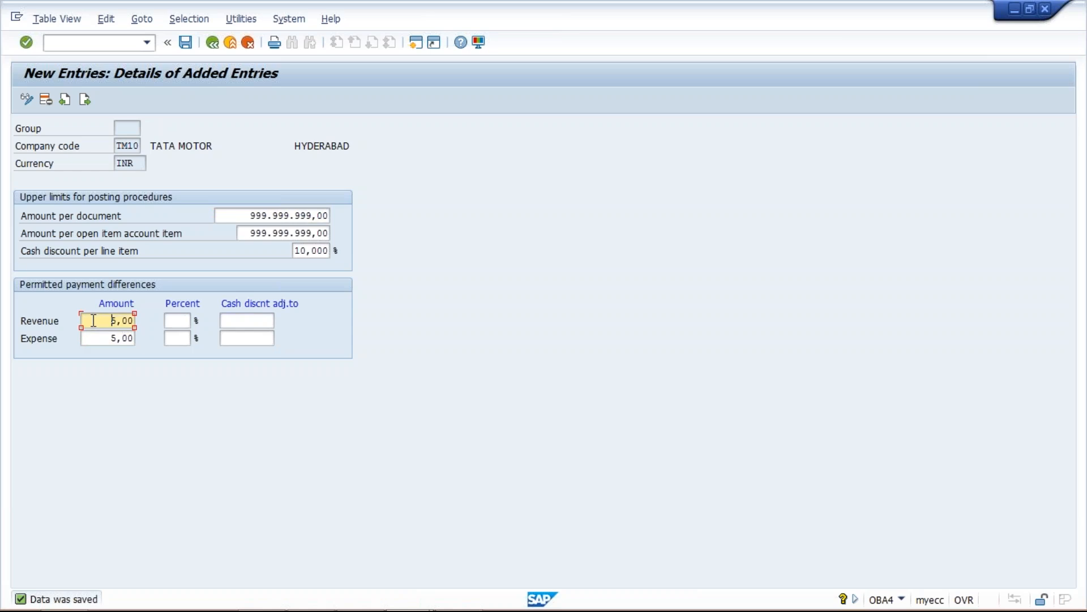
key("Tab")
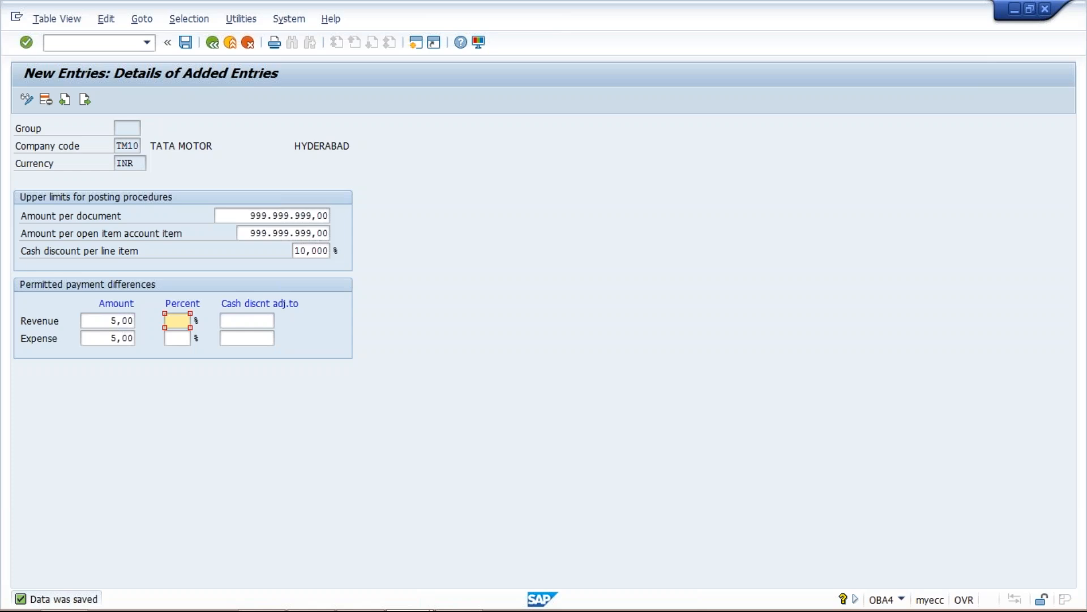
type("1")
left_click(180, 339)
type("1")
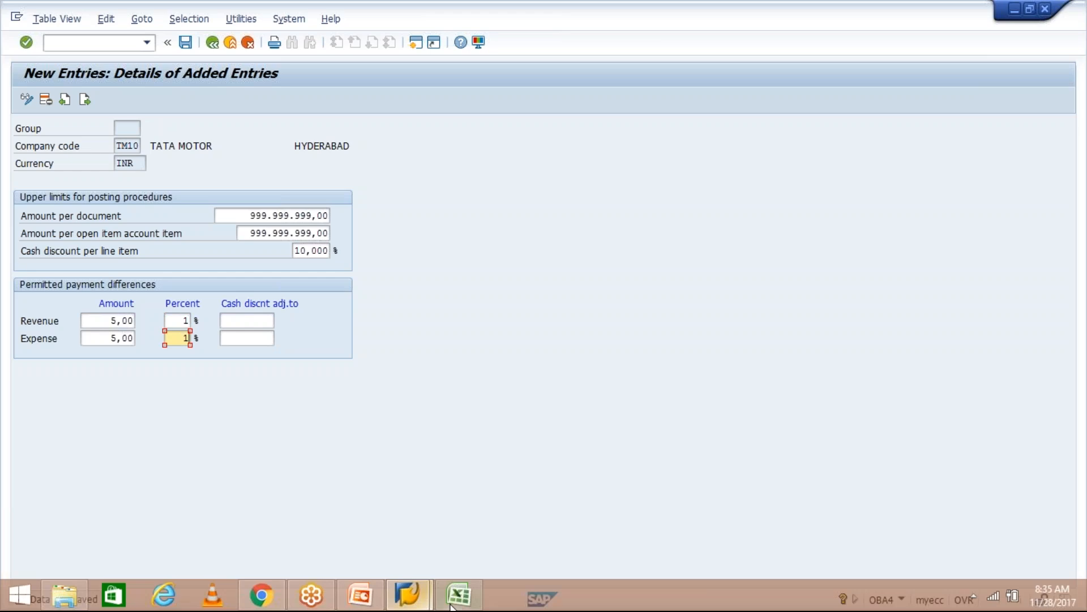
- Compare the sample amounts in row 12 of the Excel sheet with the revenue amount and percent limits in the SAP entry
left_click(451, 608)
left_click(525, 379)
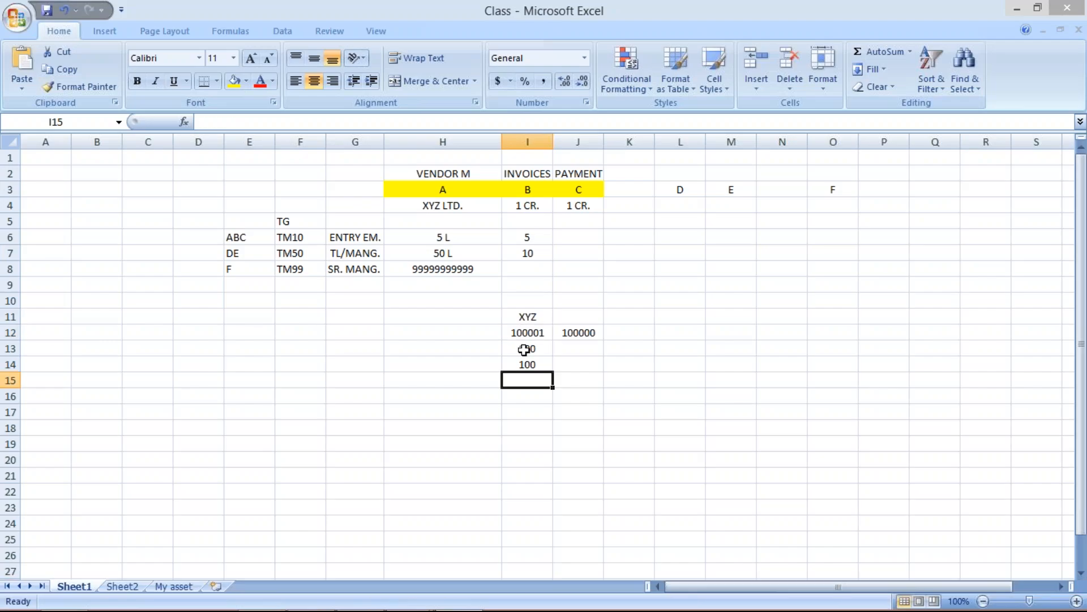
left_click(522, 332)
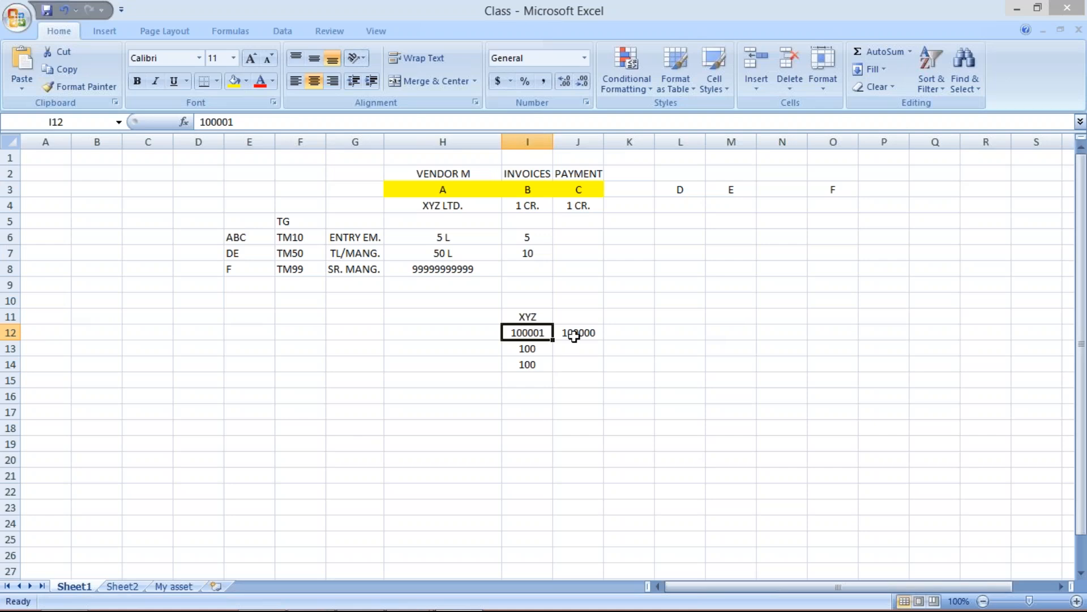
left_click(408, 596)
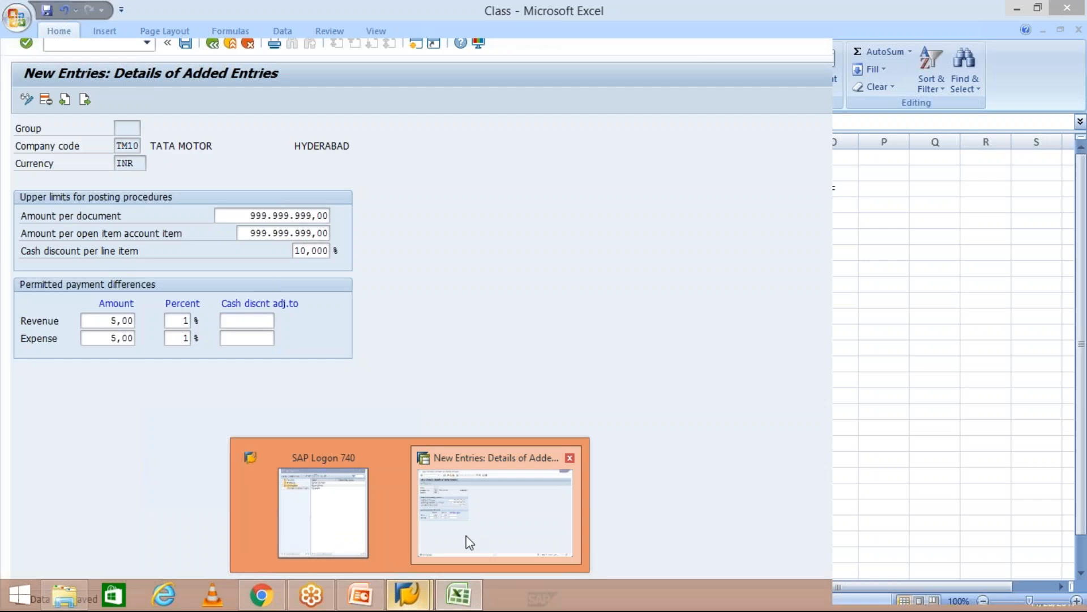
left_click(470, 542)
left_click(176, 319)
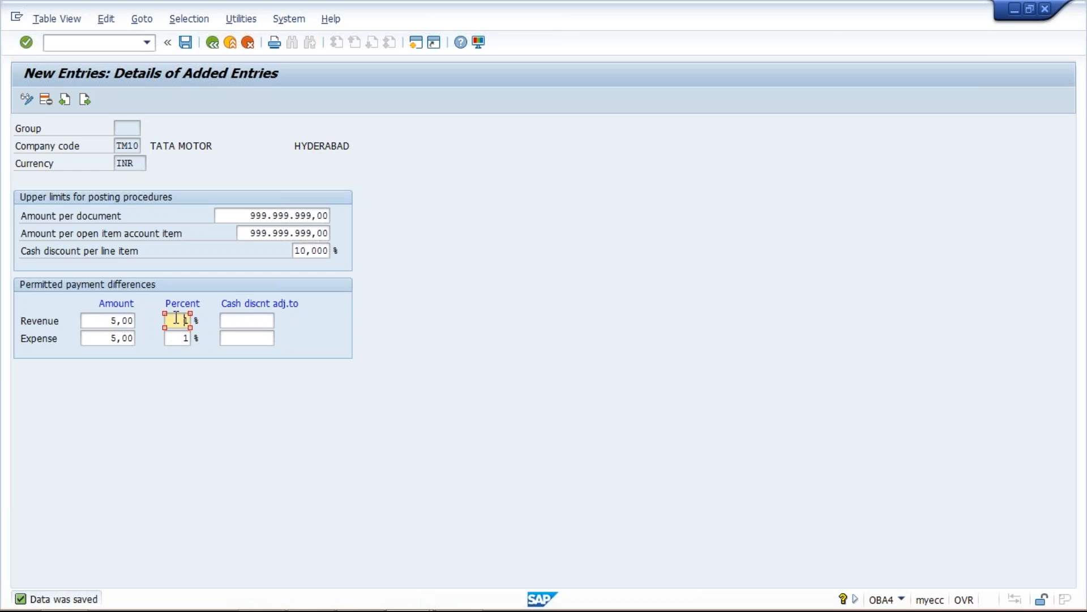
left_click(105, 321)
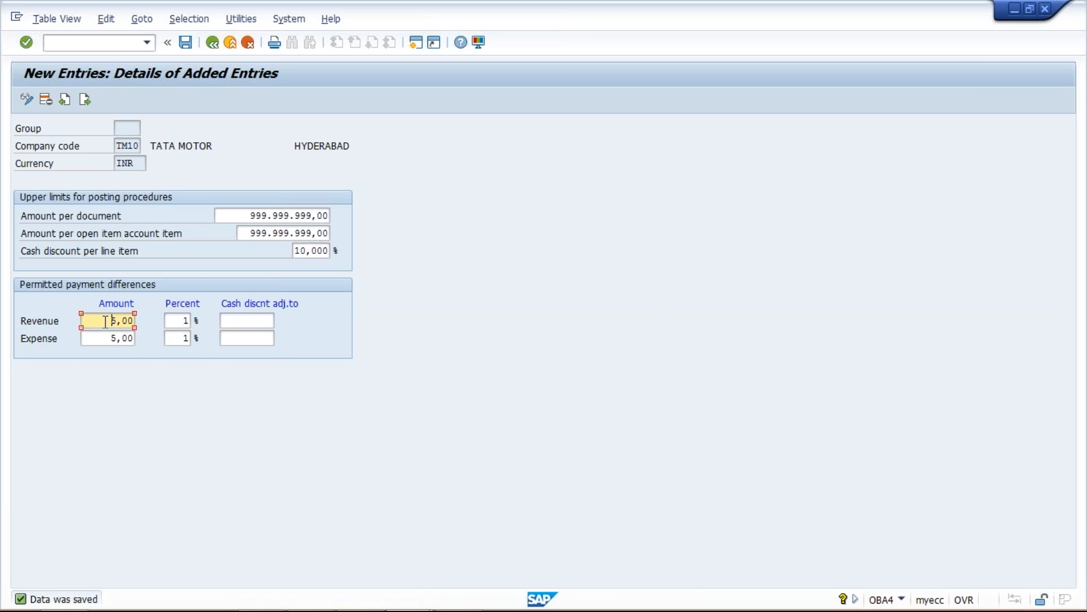
- Clear the permitted payment difference percentages for revenue and expense, keeping only the amounts, and save the tolerance entry
key("shift+End")
left_click(182, 319)
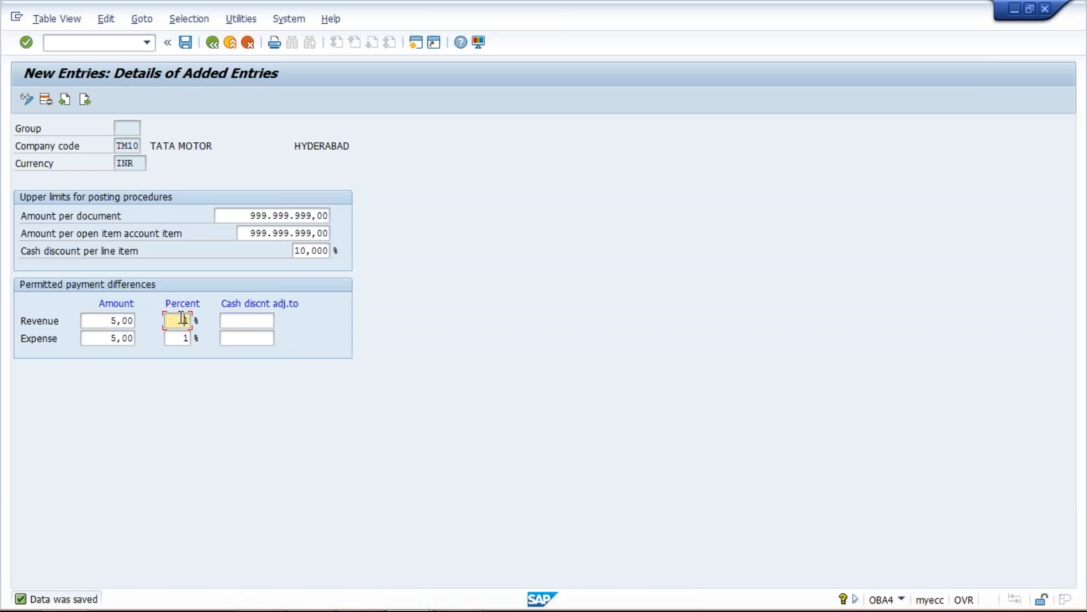
key("Delete")
left_click(178, 335)
key("Delete")
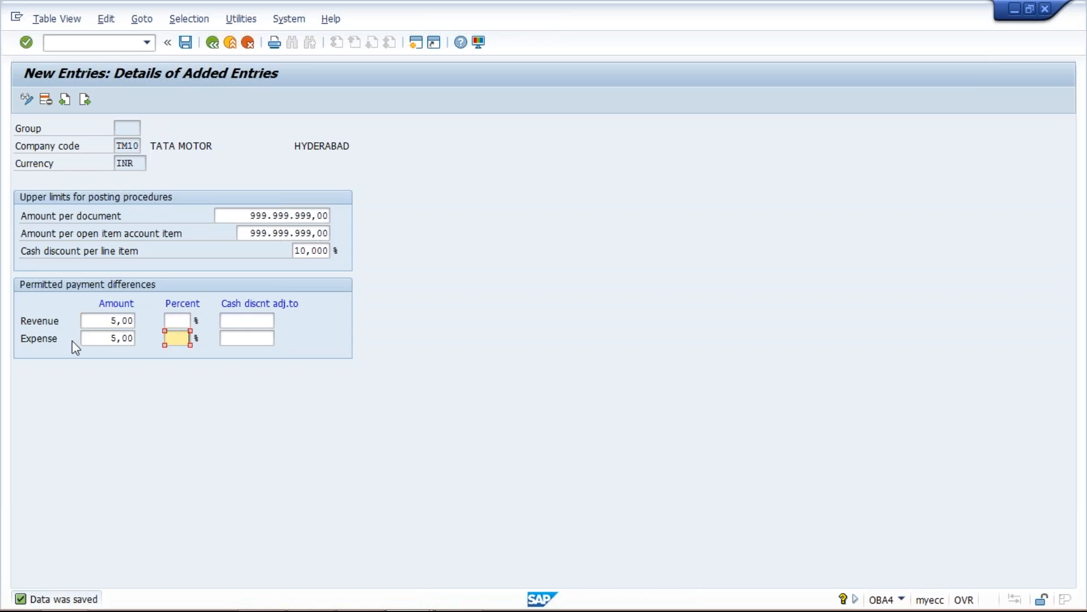
left_click(187, 43)
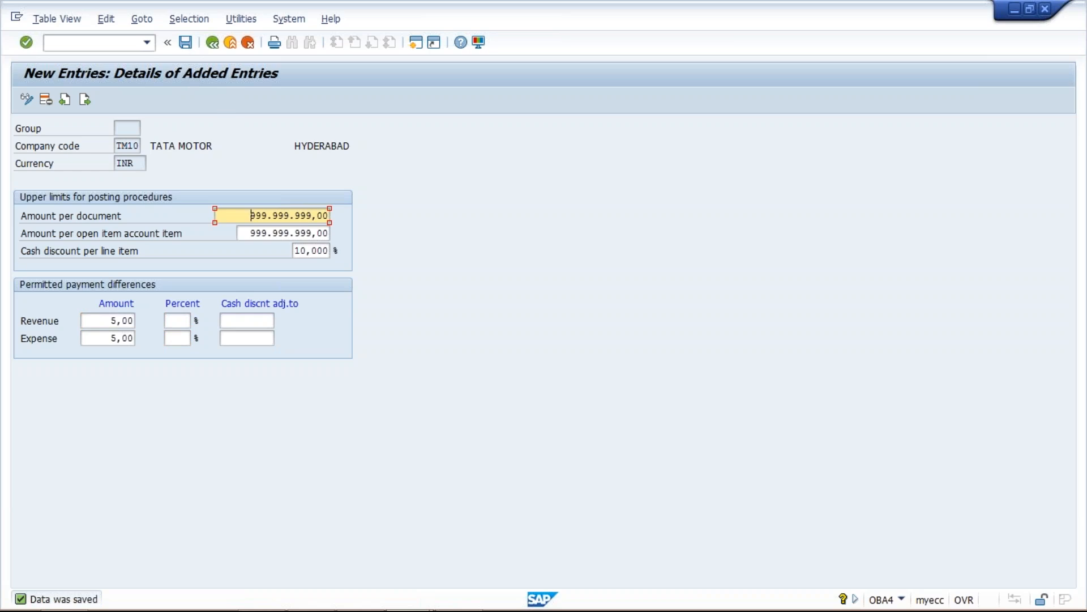
- Return to the FI tolerance groups overview and go to transaction OBA0 for G/L account tolerances
left_click(211, 44)
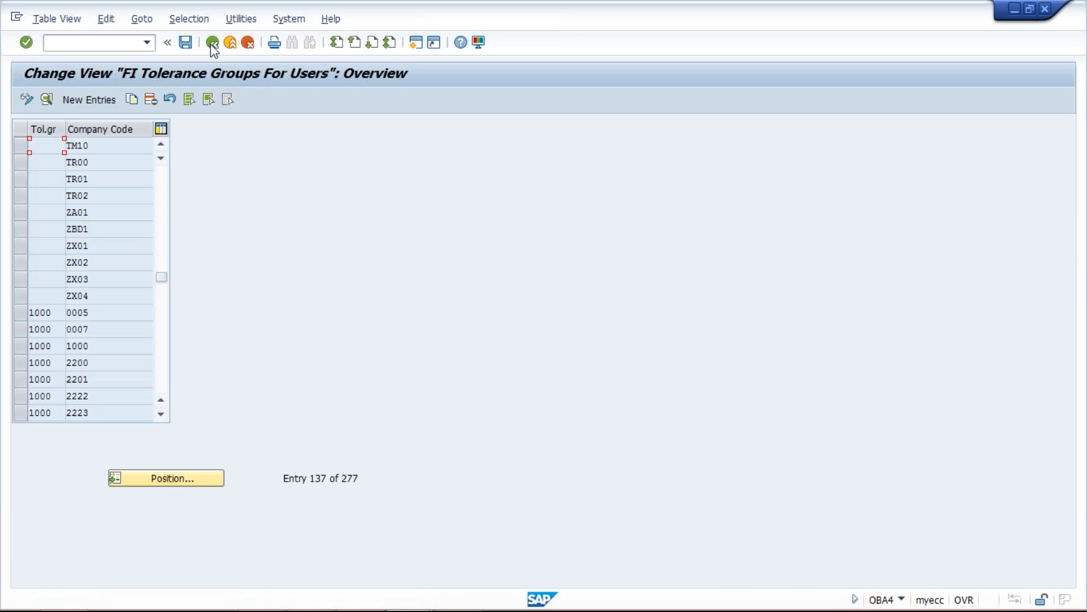
left_click(101, 43)
type("/NOBA0")
key("Return")
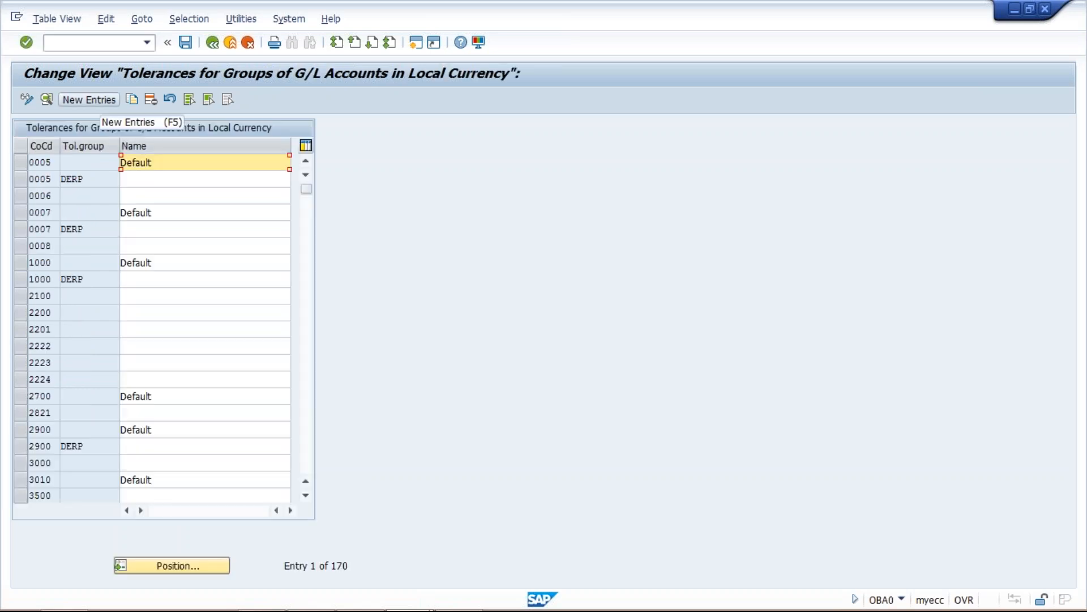
- Create a new G/L tolerance entry for company code TM10 with a blank tolerance group and the description TG FOR TM01
left_click(89, 99)
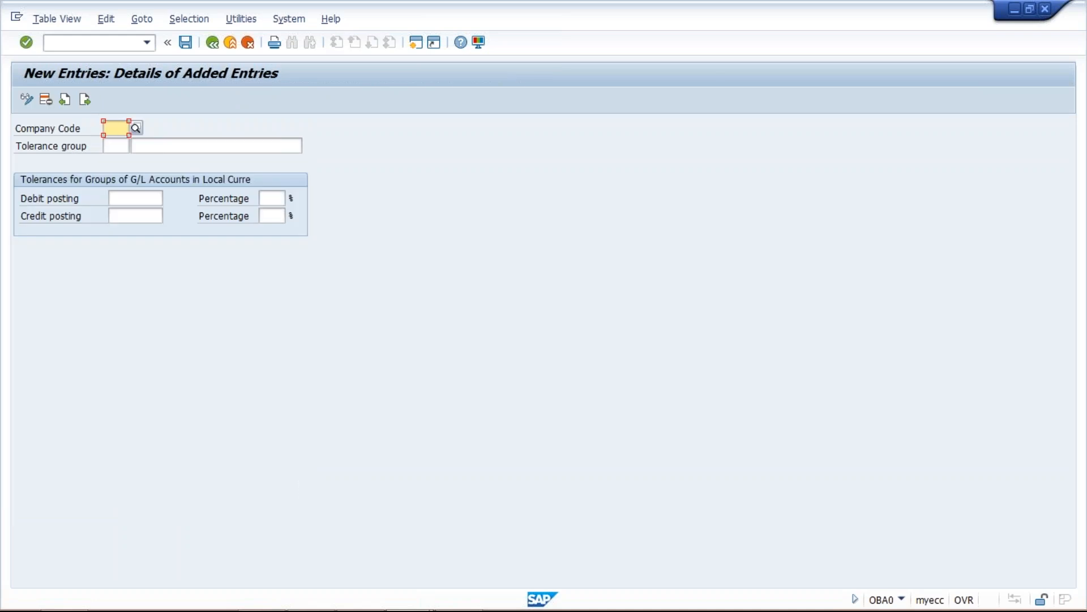
type("TM1")
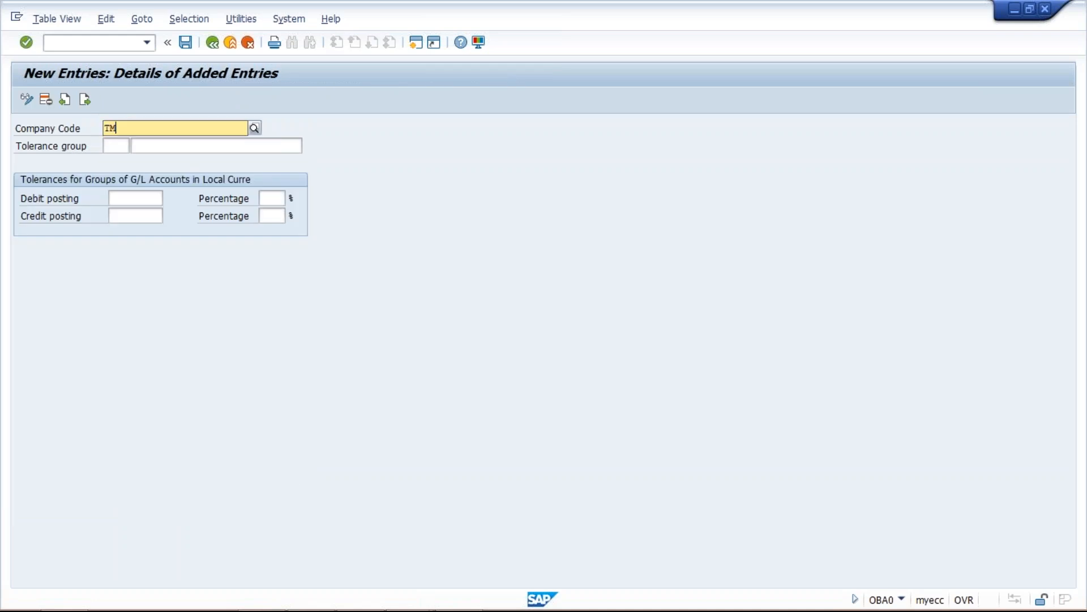
type("0")
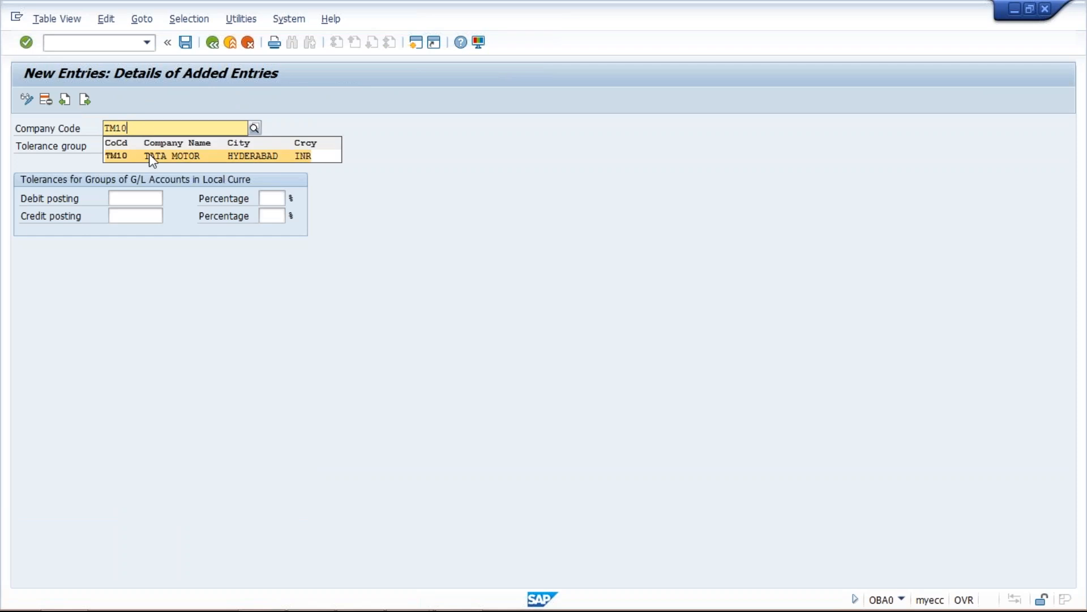
left_click(148, 154)
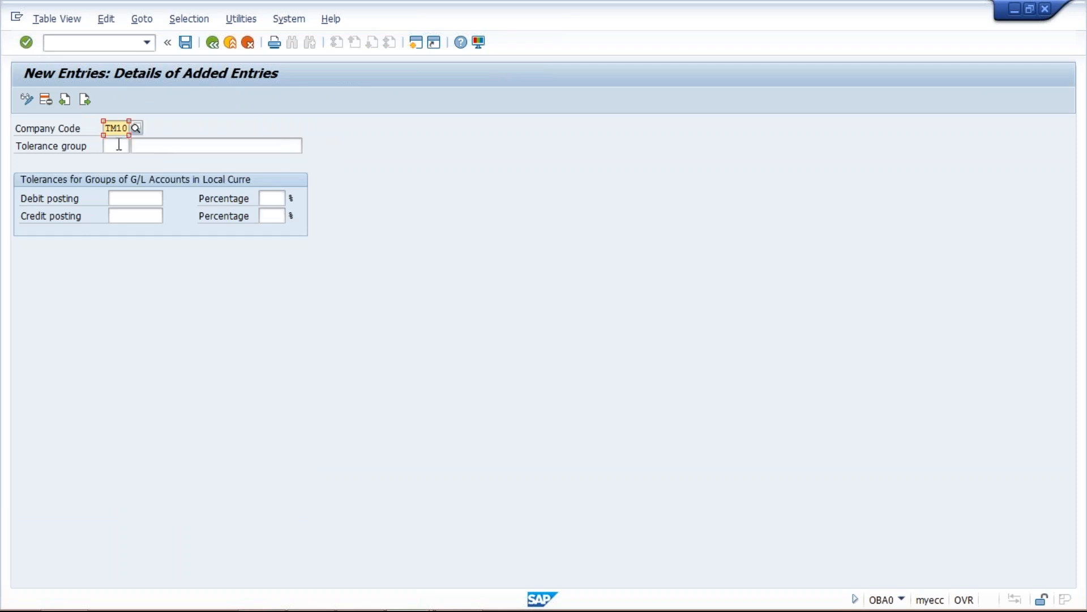
left_click(118, 146)
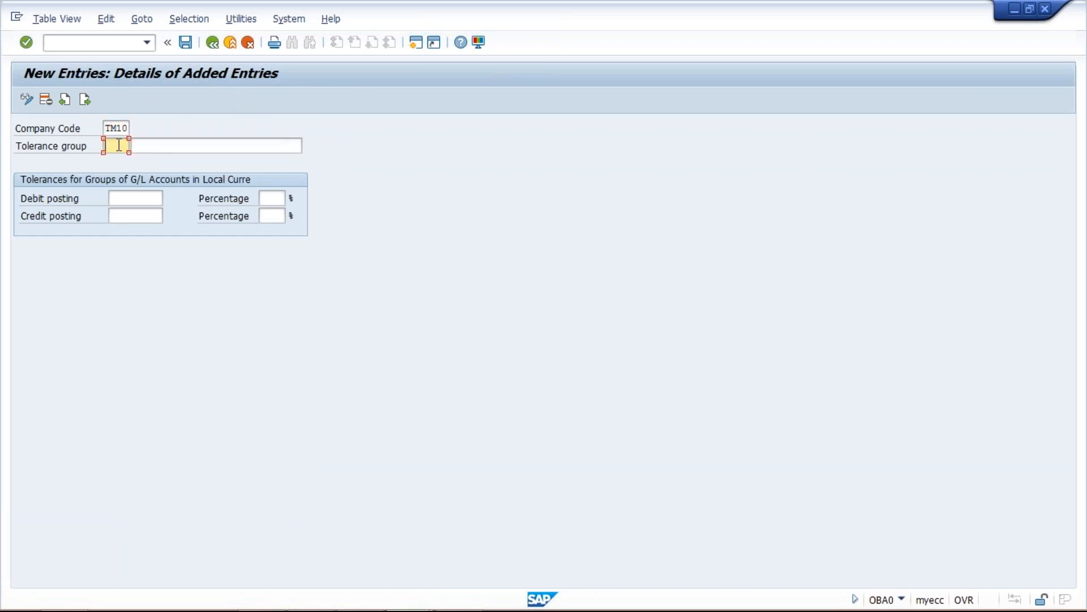
left_click(176, 147)
key("space")
key("Down")
left_click(177, 162)
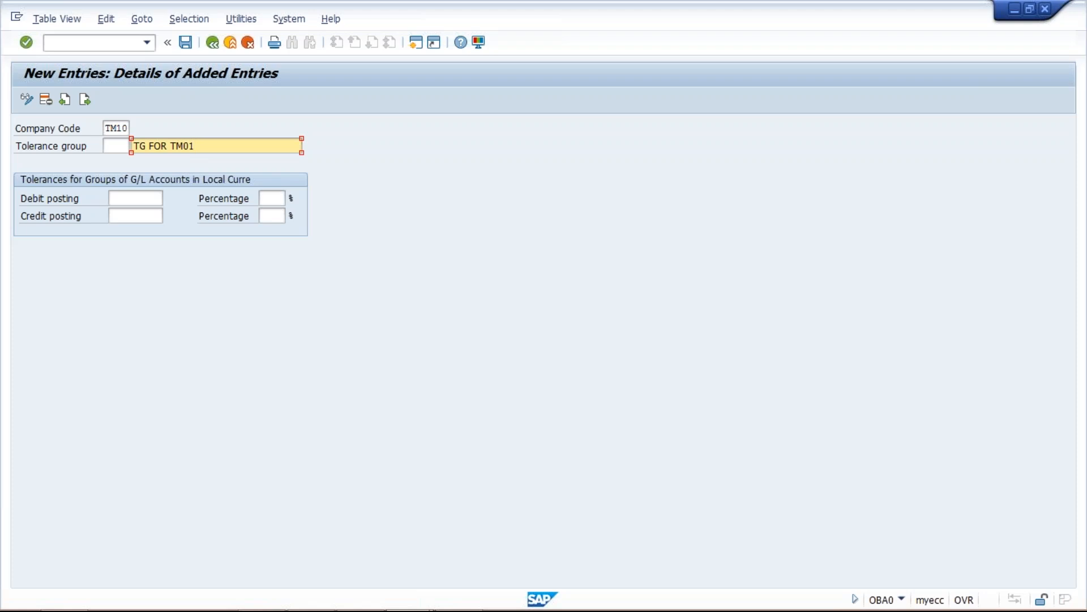
- Set the debit and credit posting tolerances to 10 each and save the entry in the TATA MOTOR_1 customizing request
left_click(126, 197)
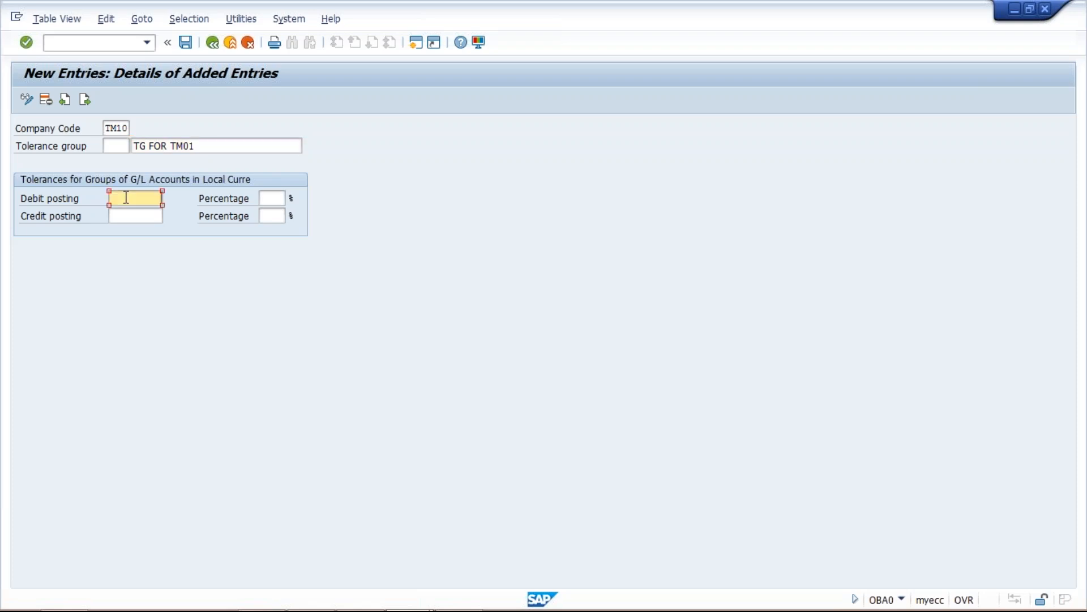
type("10")
left_click(142, 214)
type("10")
key("Return")
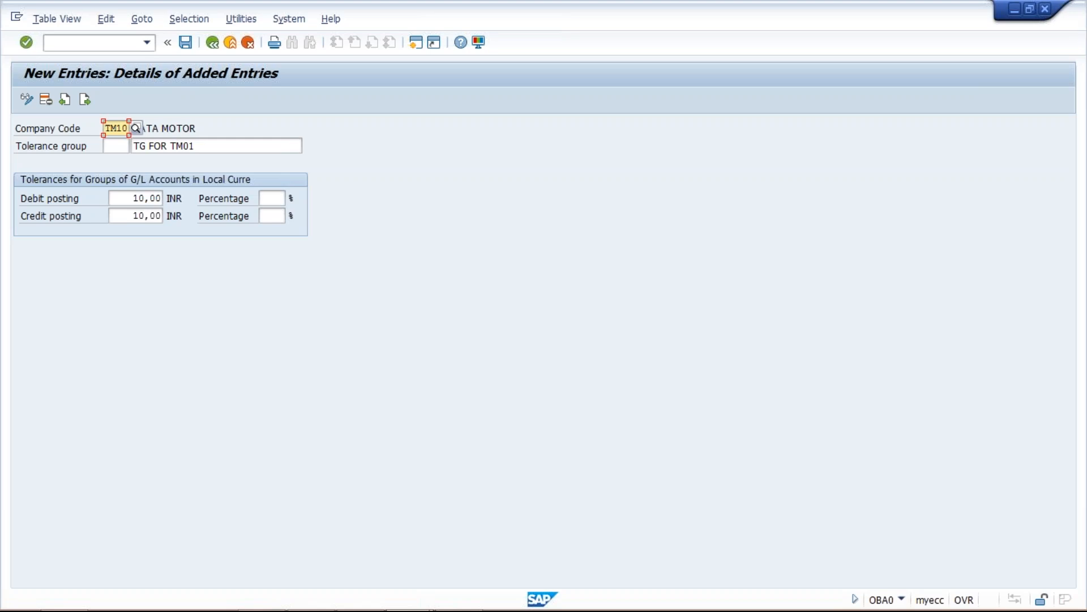
left_click(185, 42)
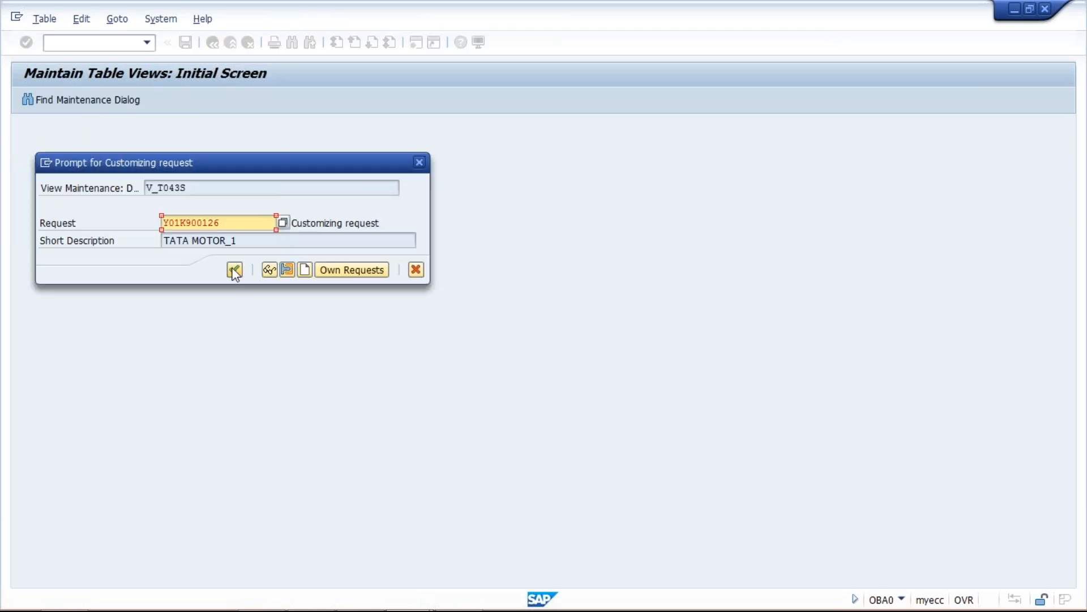
left_click(233, 271)
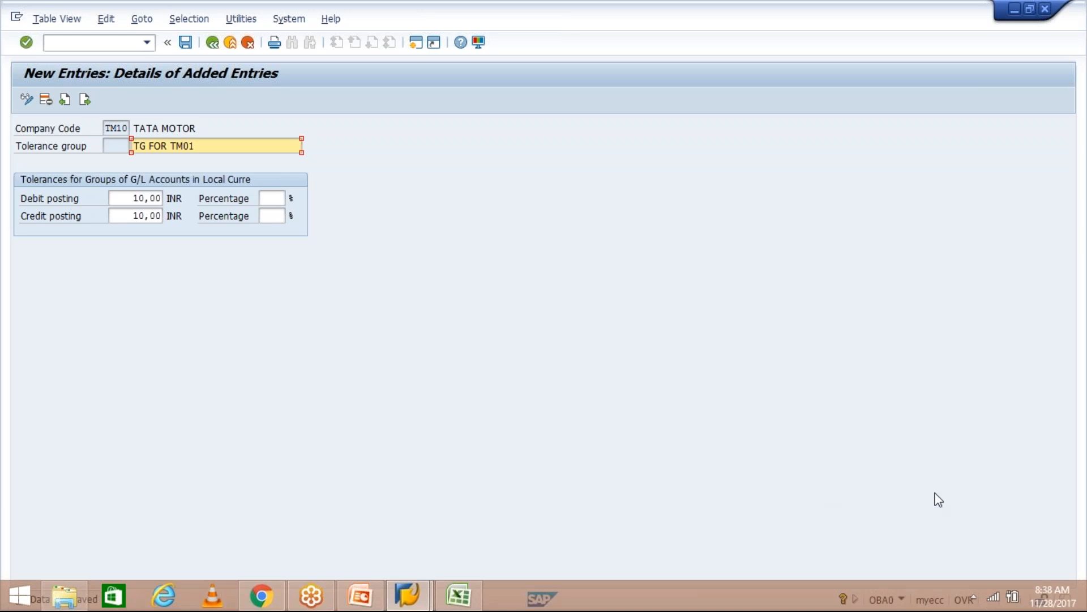
- Switch to the 5_Basic Setting presentation in PowerPoint and look through the slides following Tolerance Group/Tolerance Limit
key("alt+Tab")
left_click(604, 510)
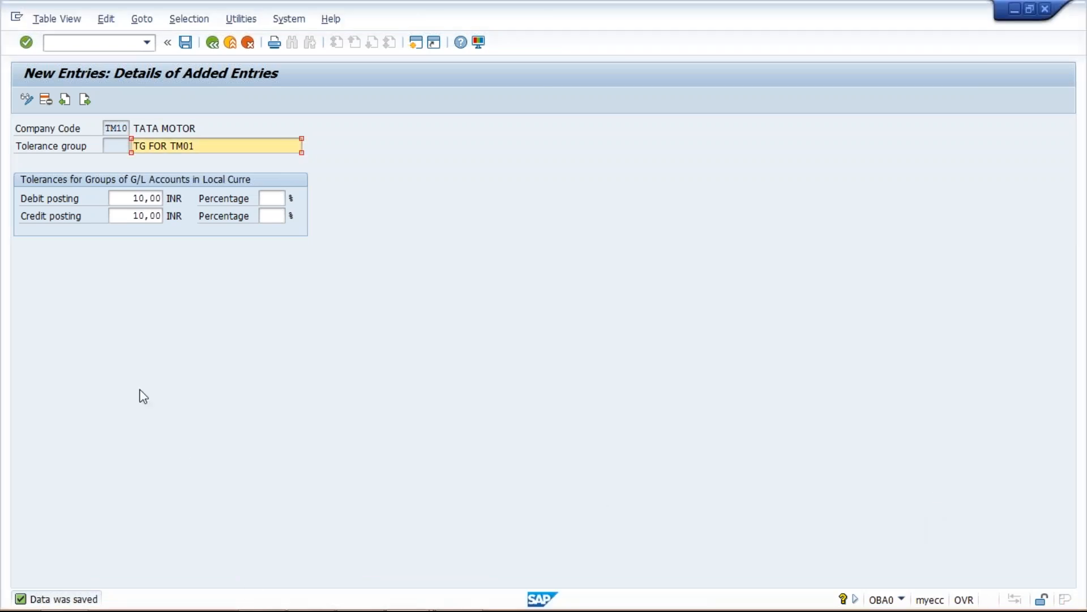
left_click(352, 606)
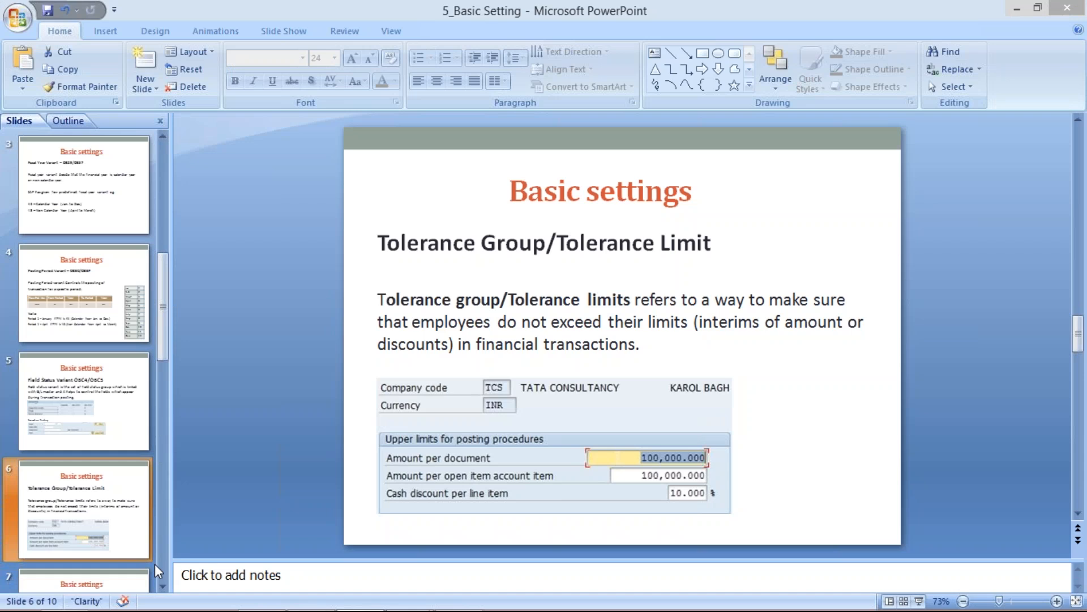
left_click(163, 587)
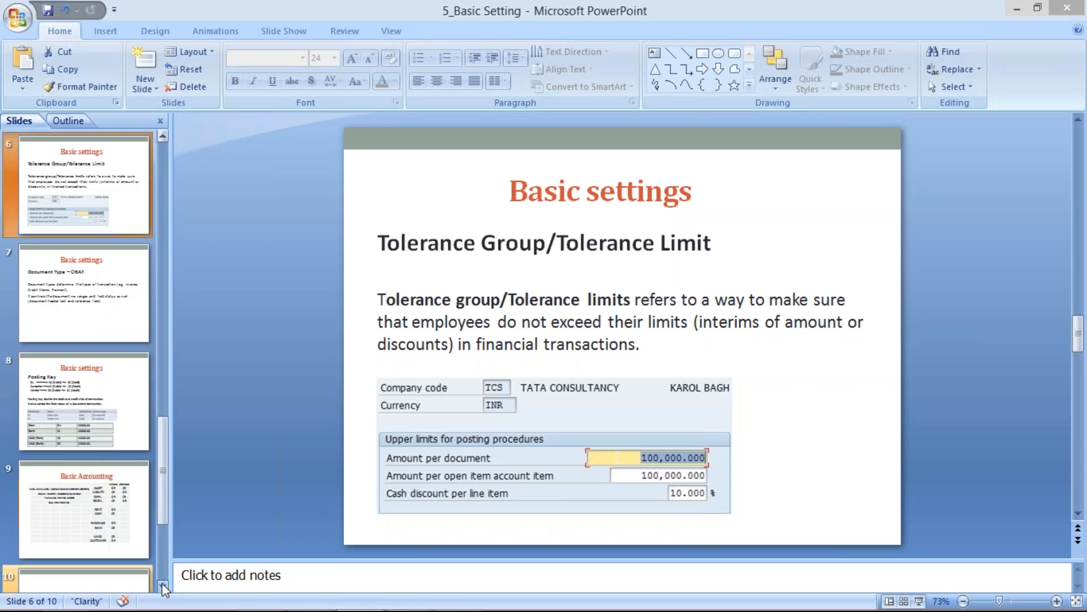